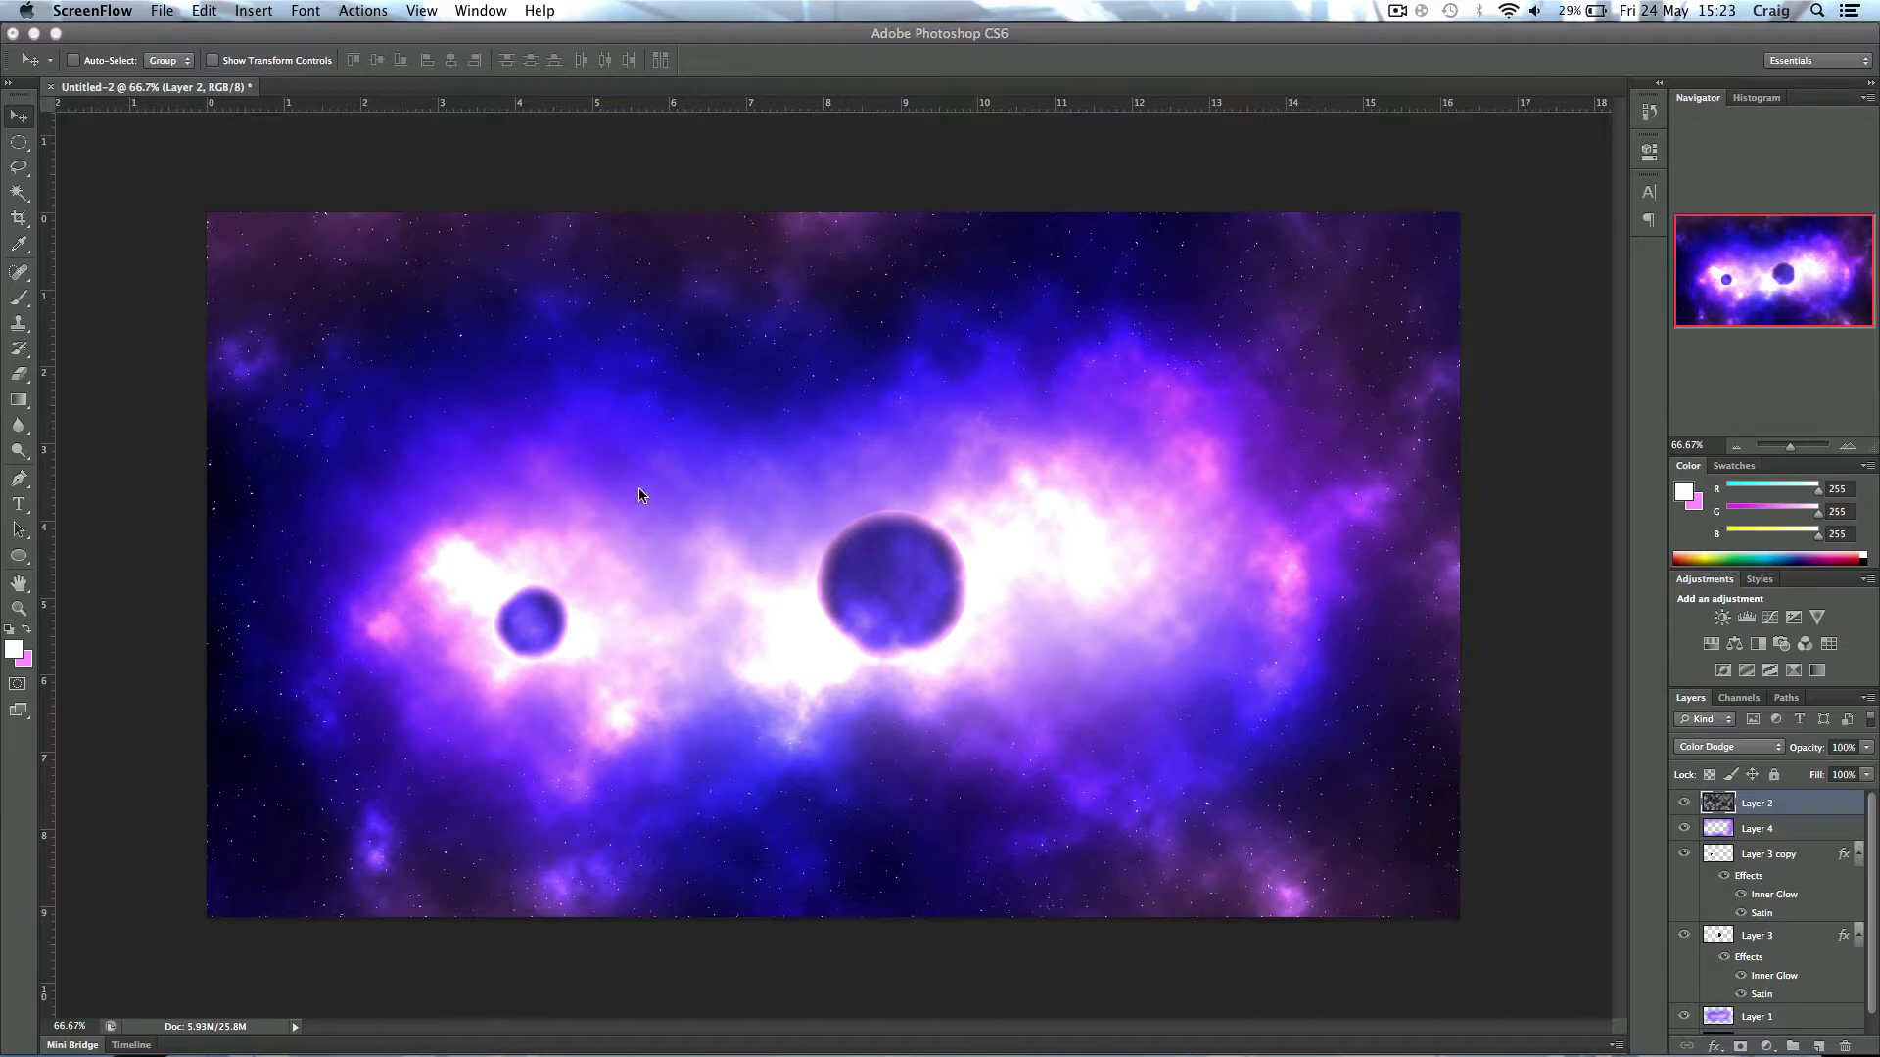
Step: Create a new document, fill it entirely with black, and bring up the Filter menu for noise
click(786, 49)
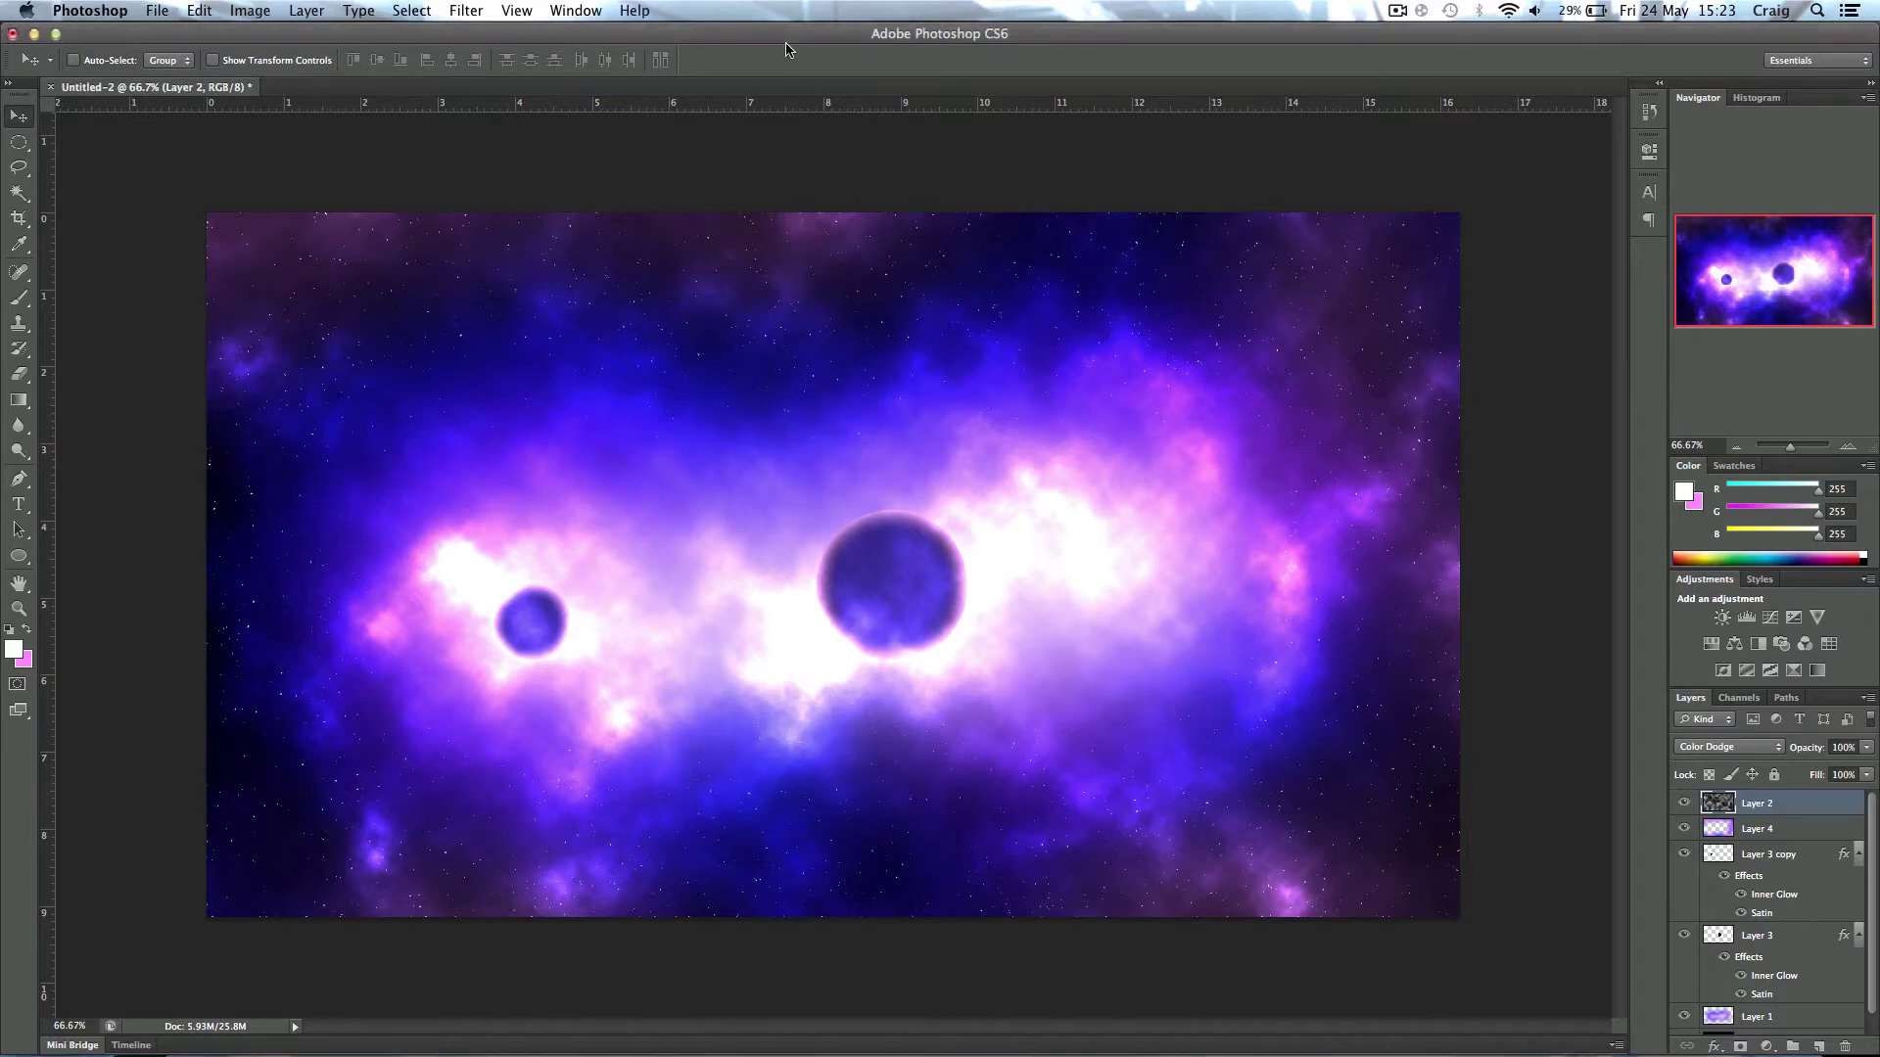
key(super+n)
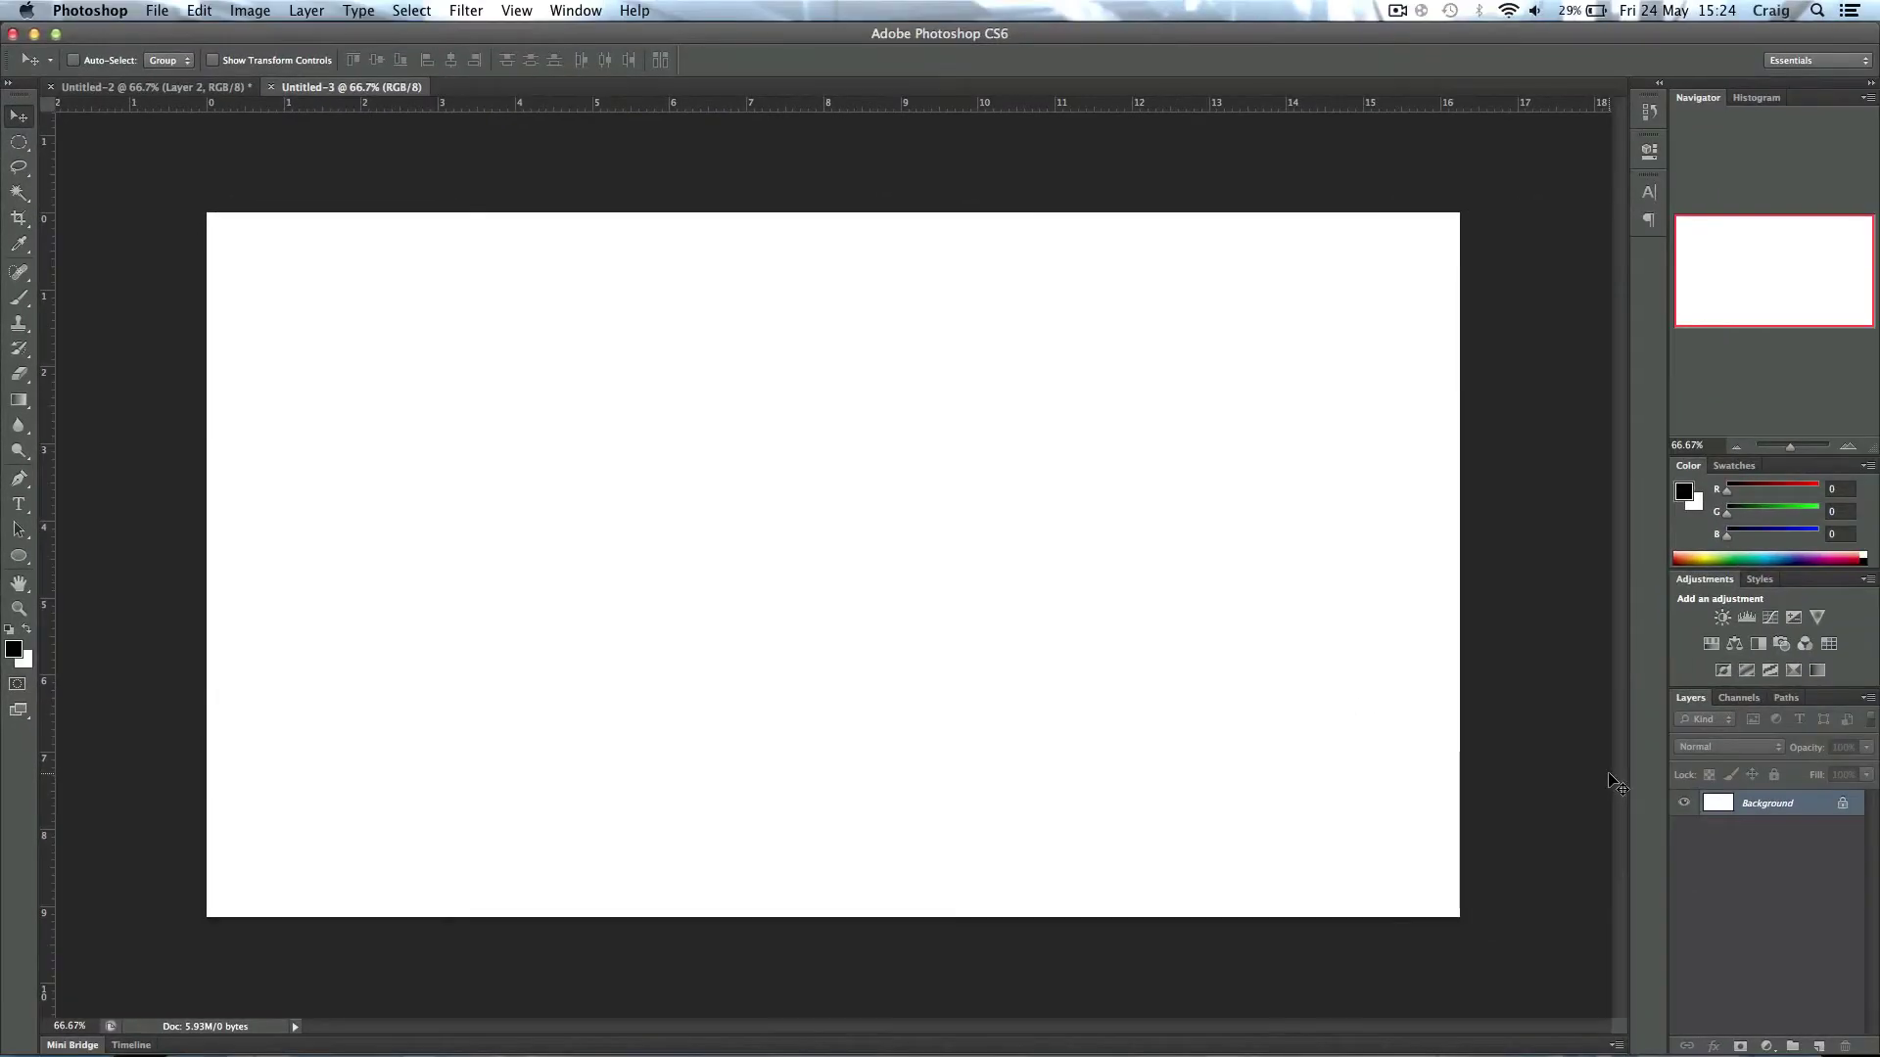
click(272, 12)
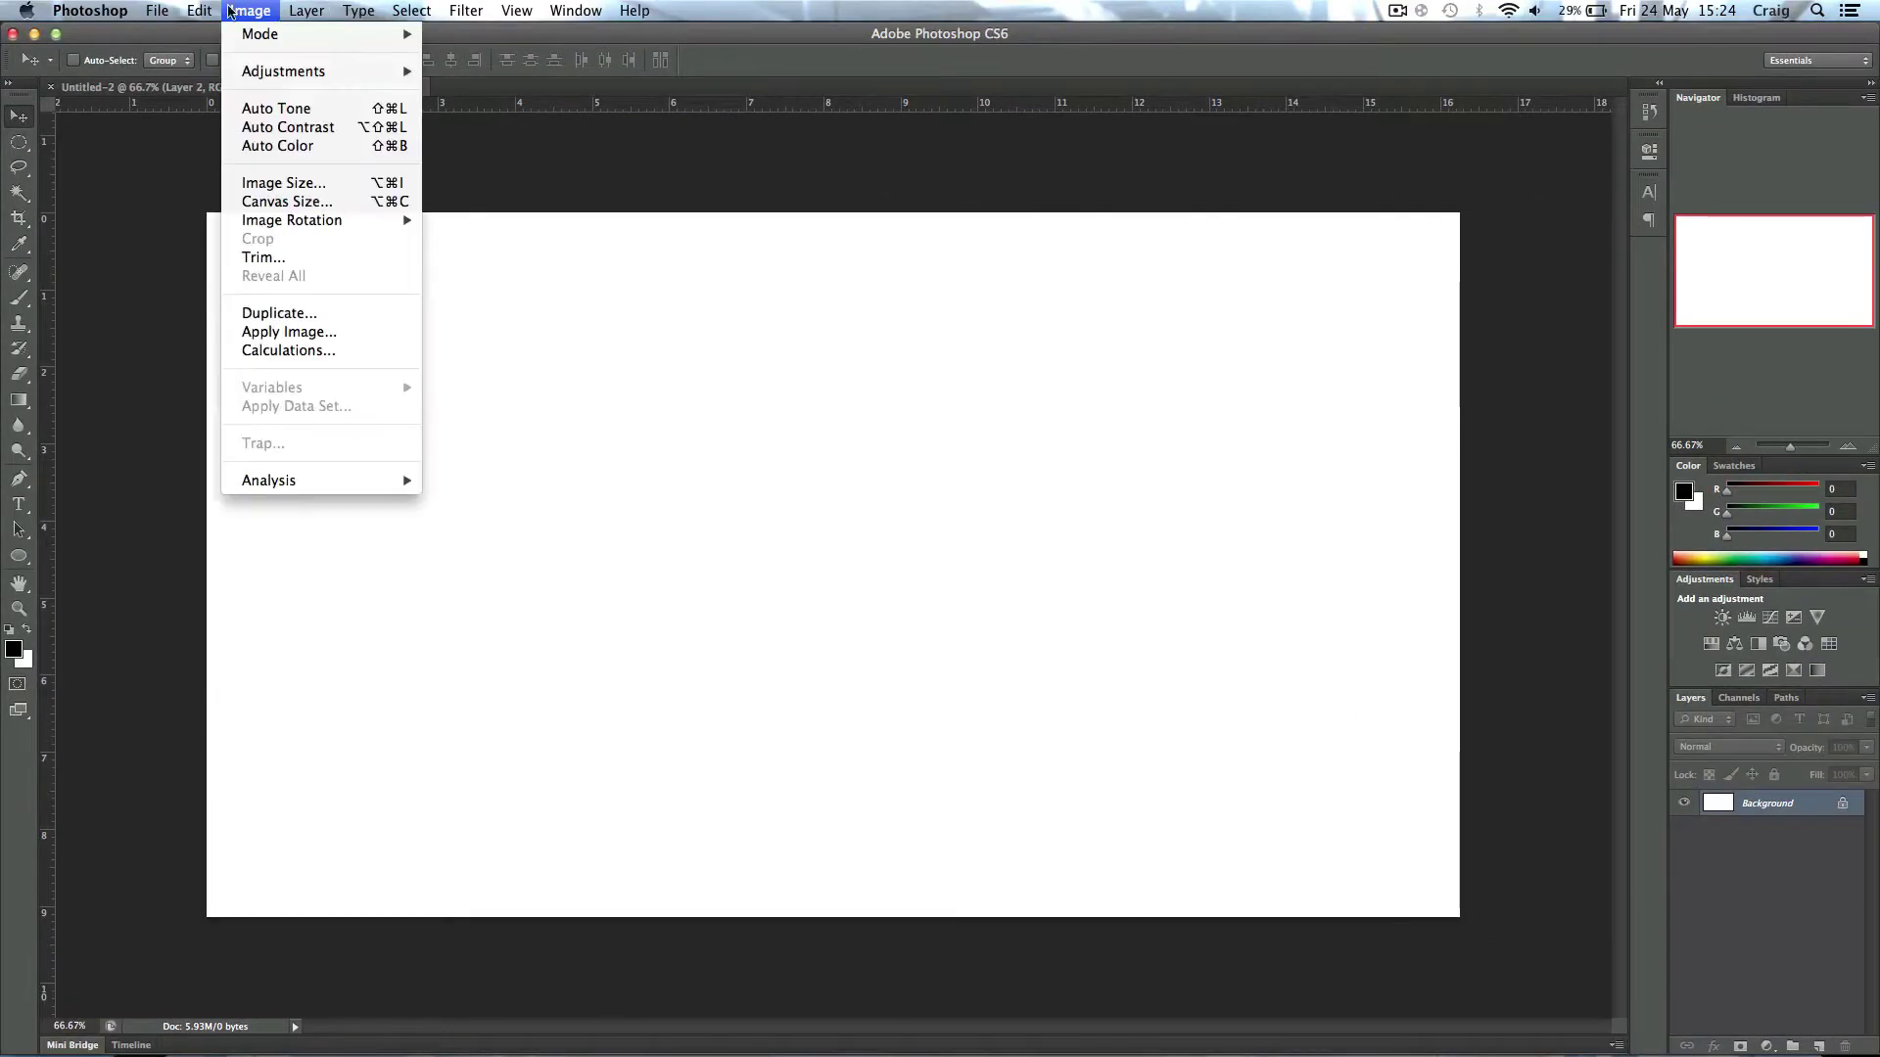
mouse_move(201, 11)
click(294, 334)
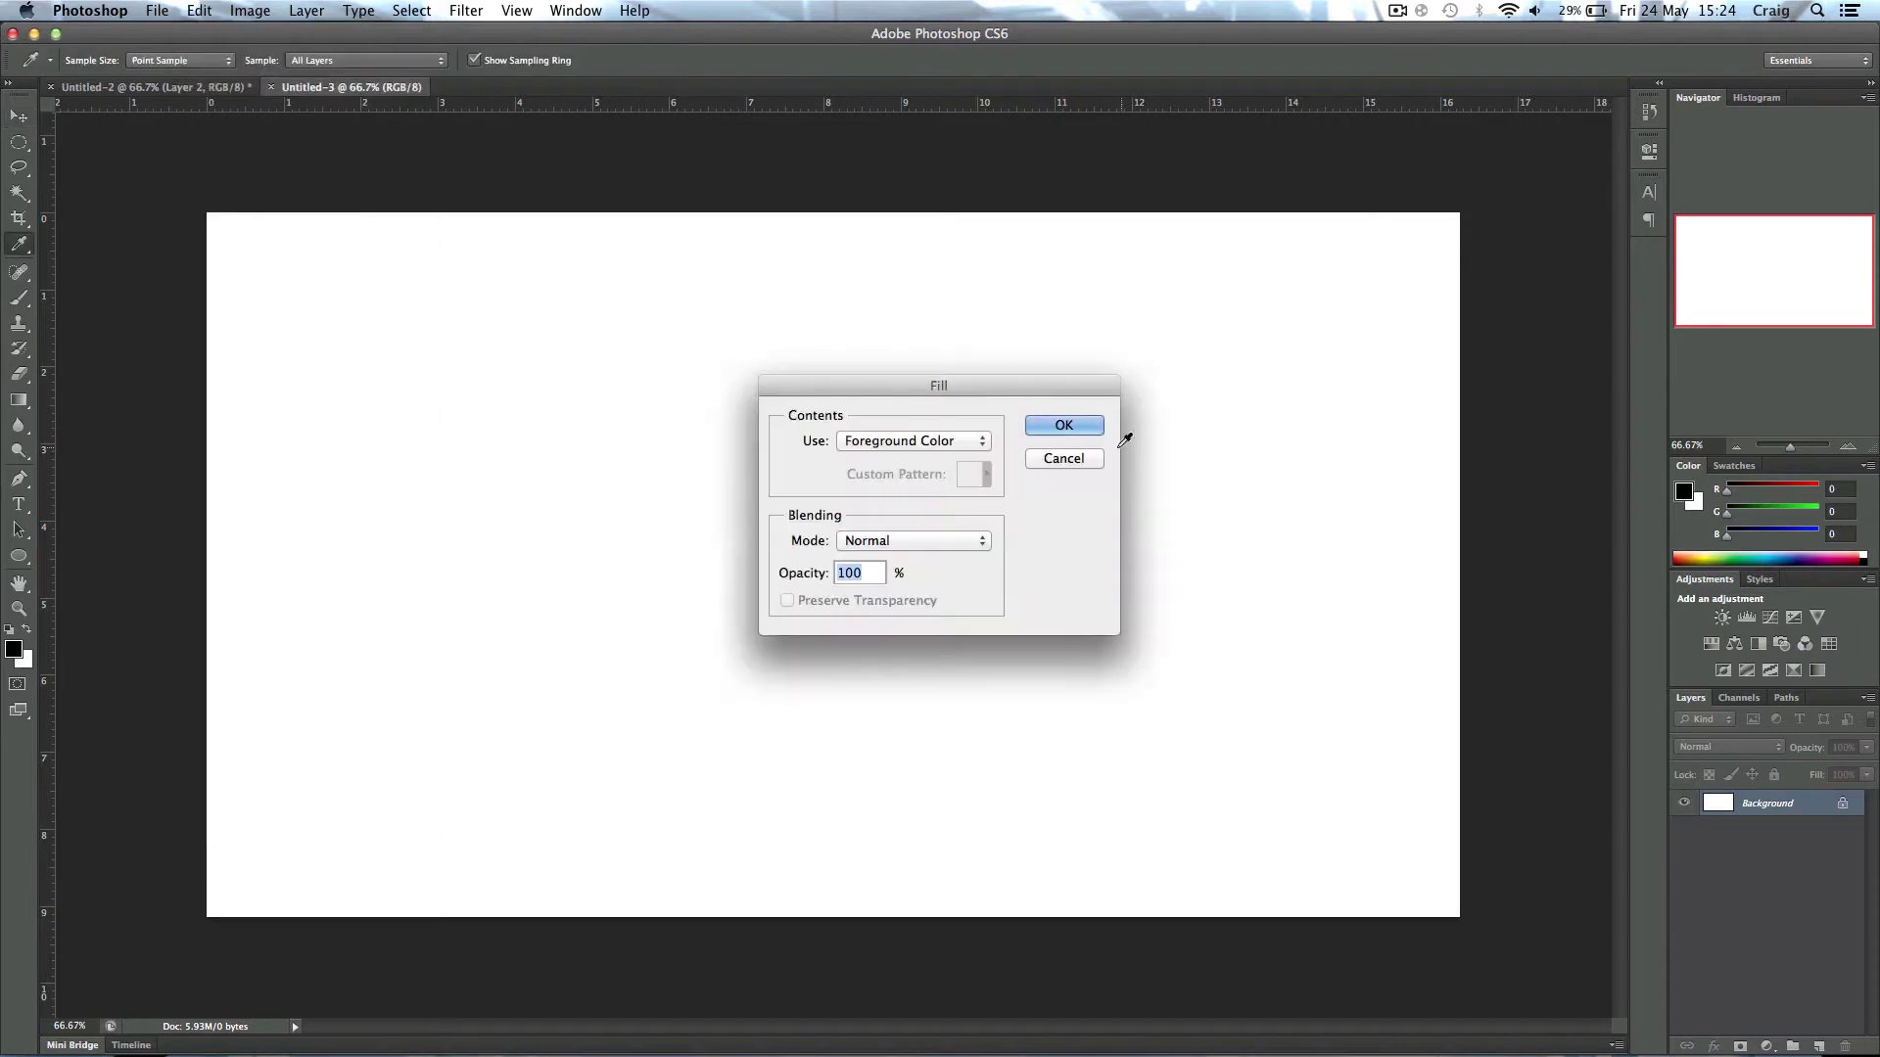
click(1067, 425)
key(v)
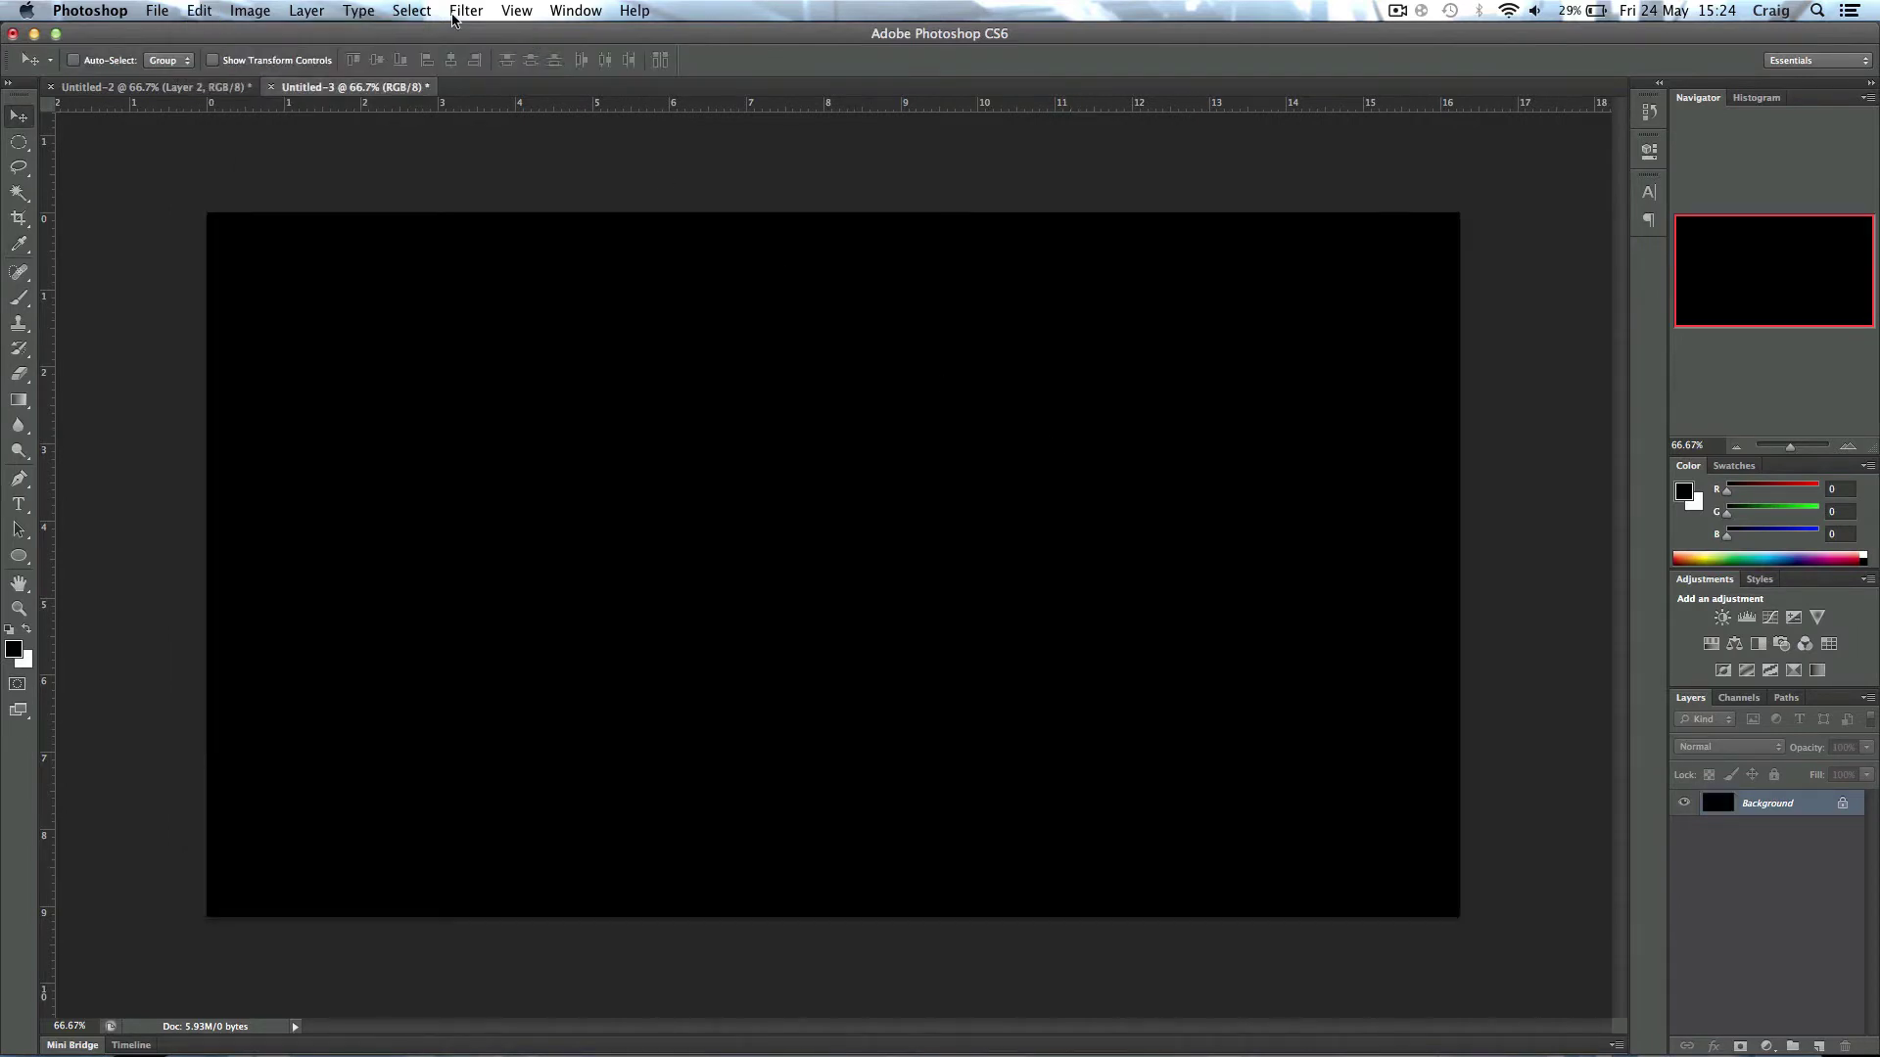
click(465, 11)
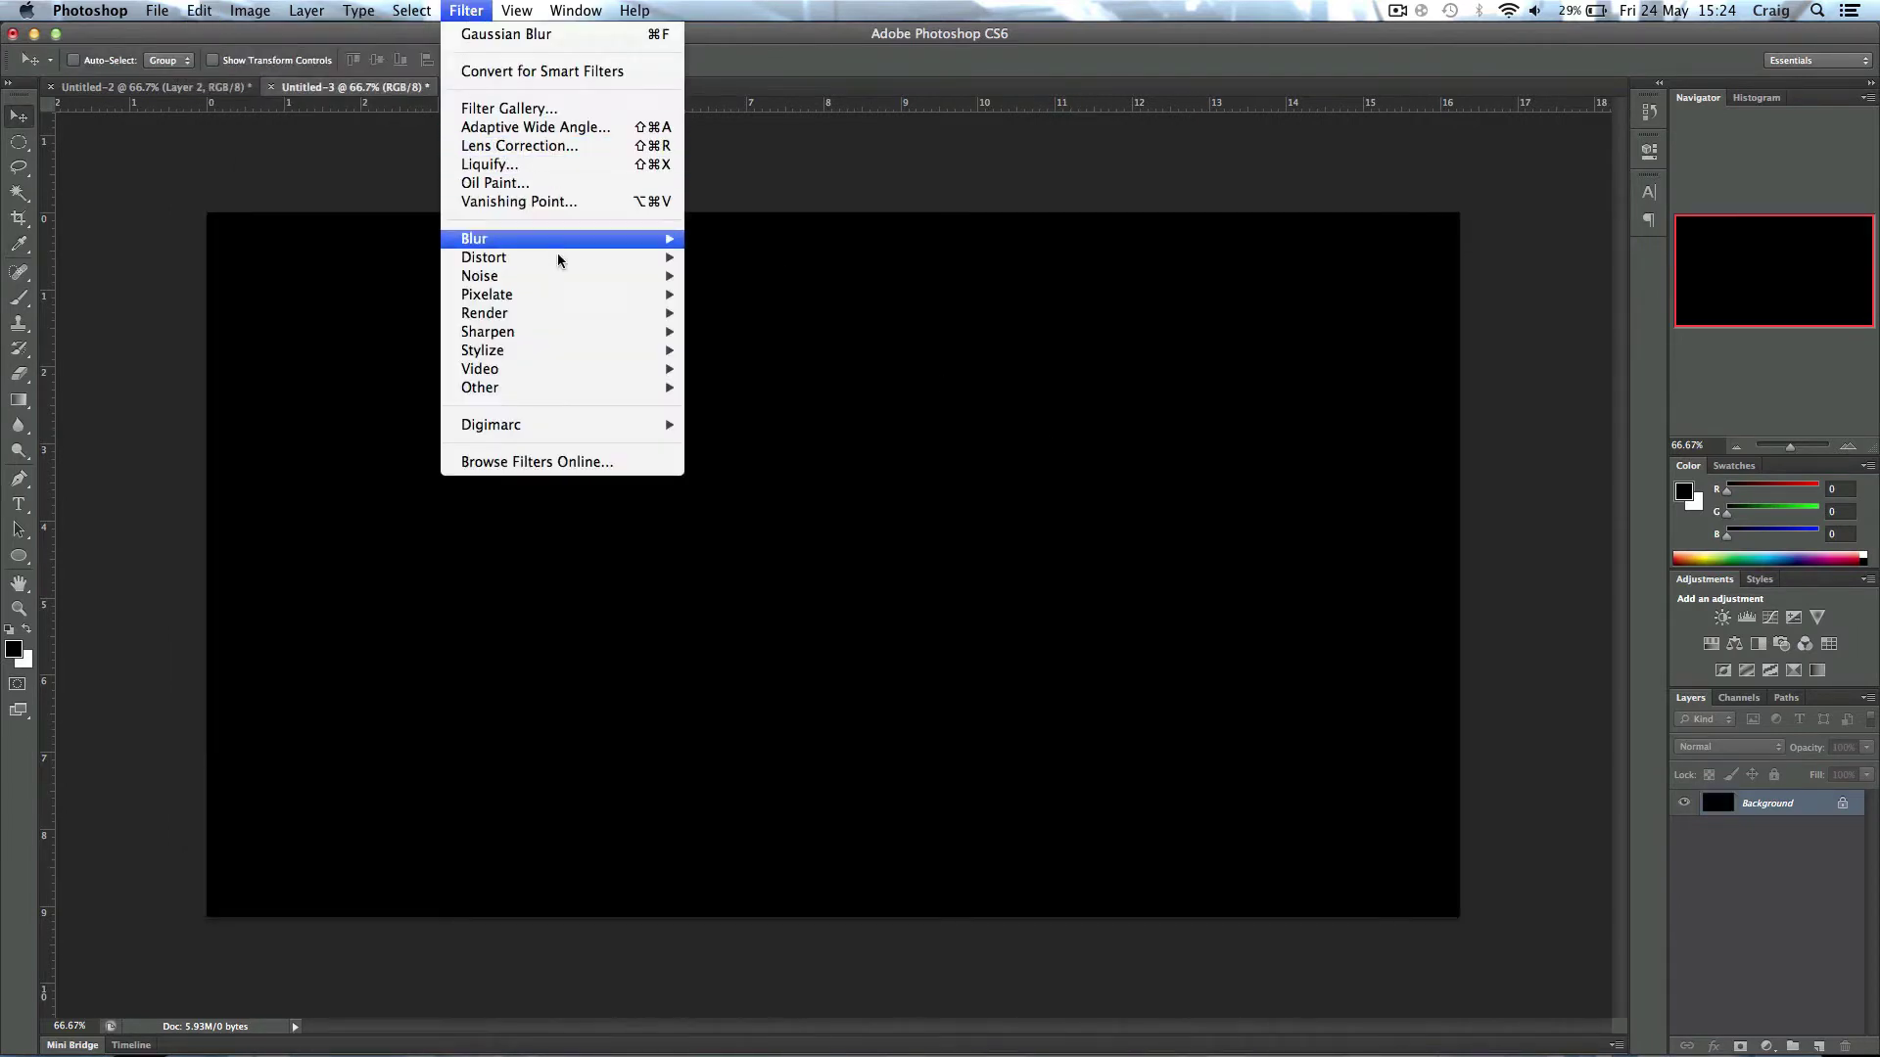
Step: Add Noise at 100%, Gaussian and Monochromatic, to the black canvas
mouse_move(576, 277)
click(764, 281)
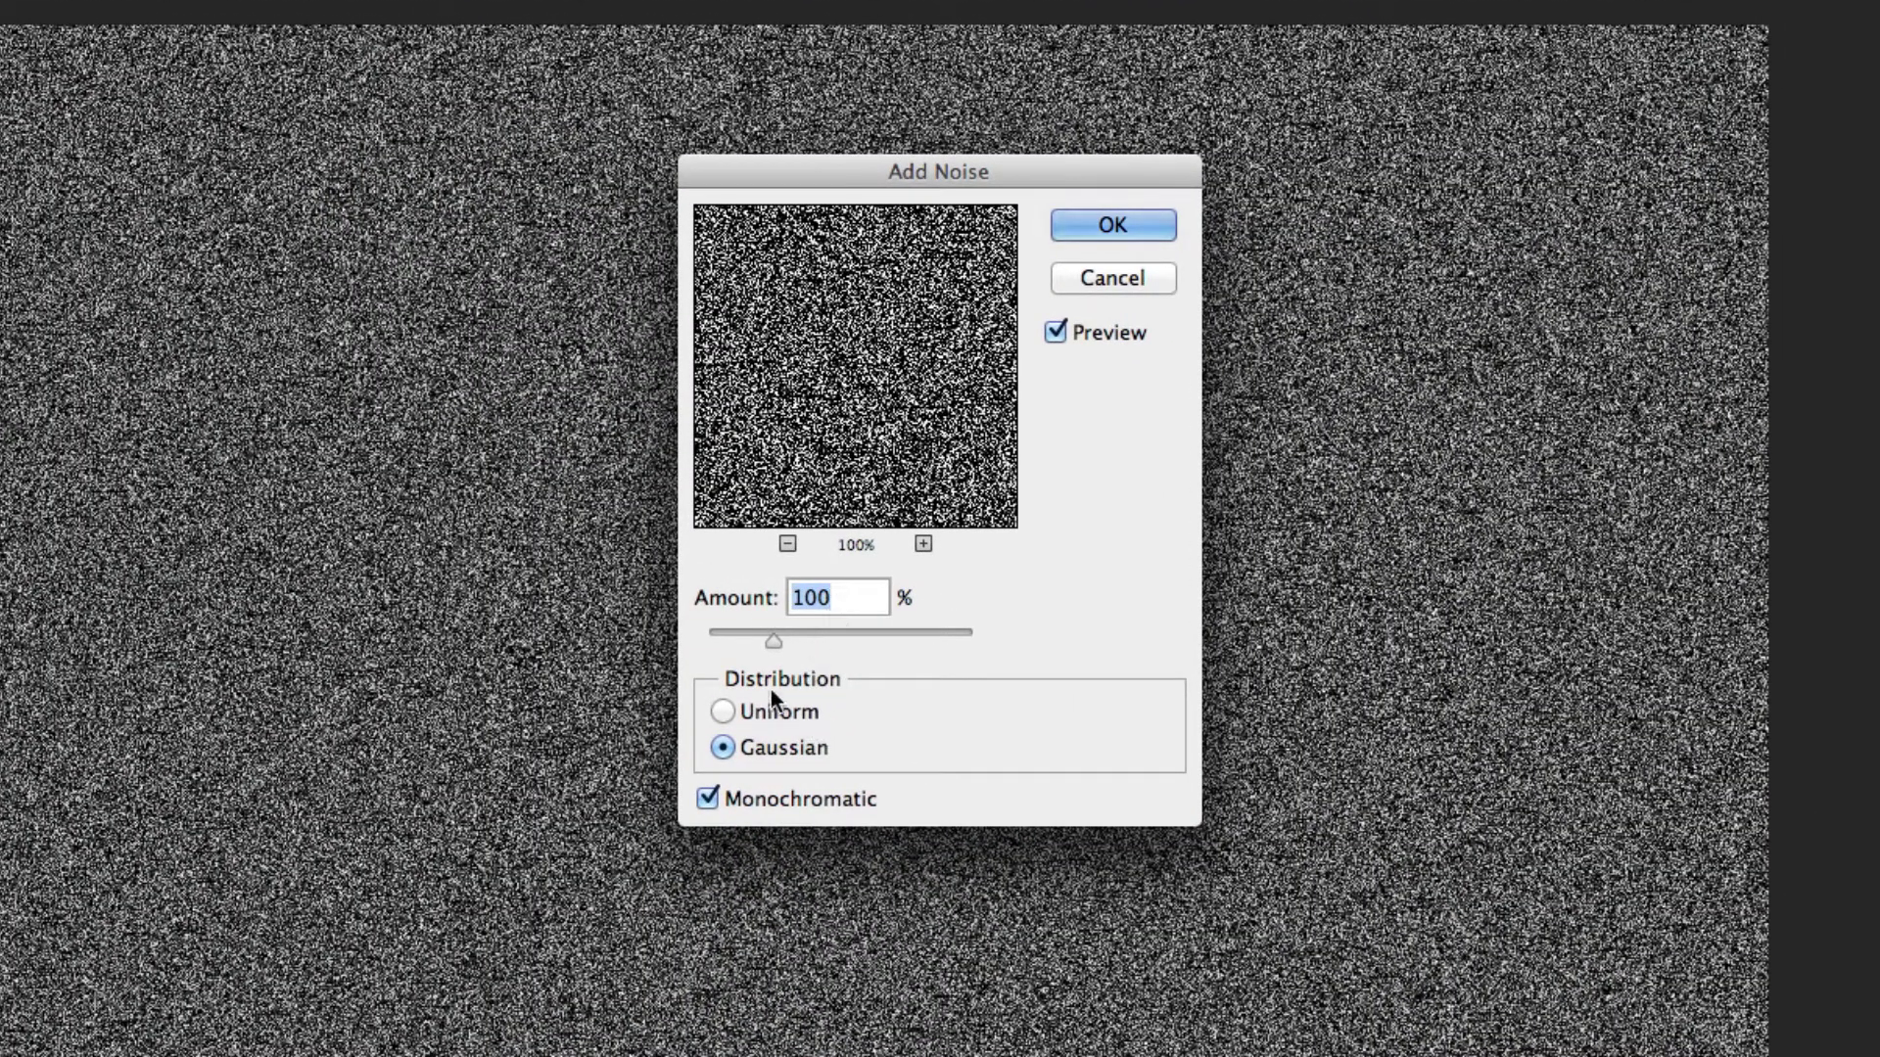
click(760, 724)
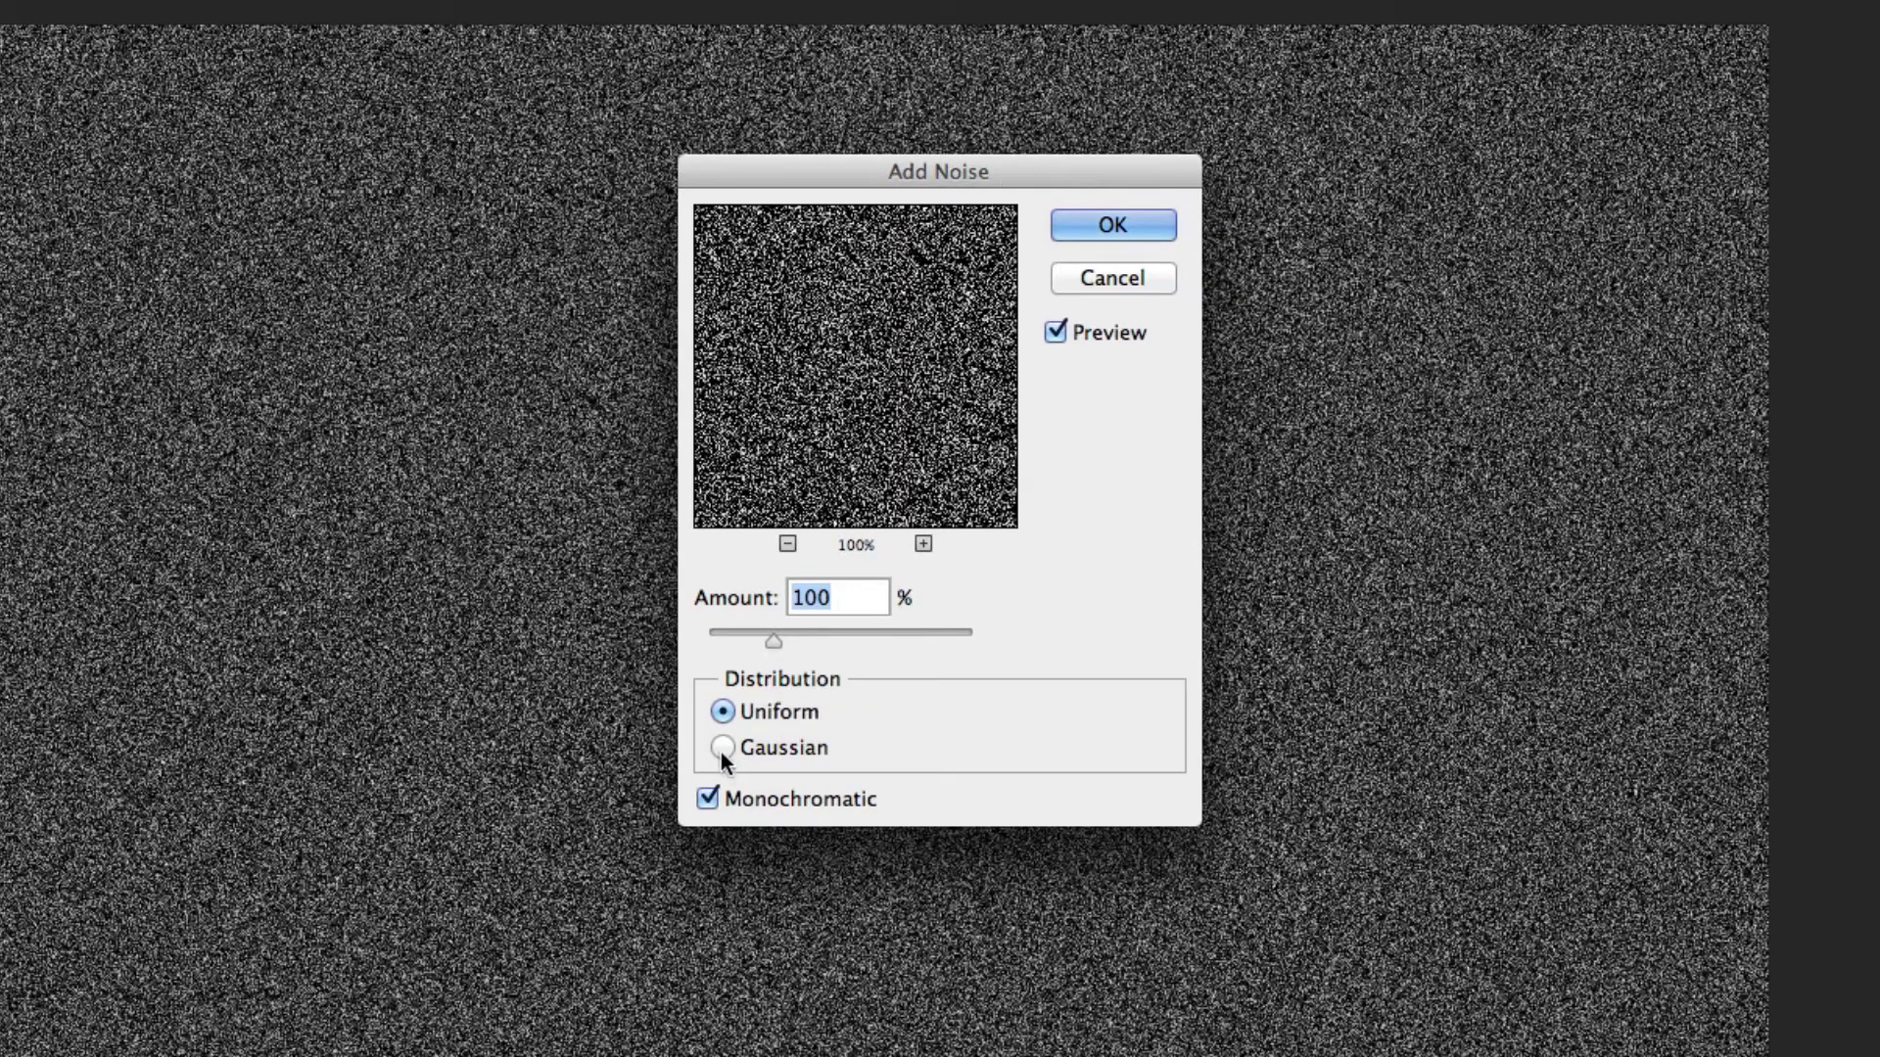
click(723, 749)
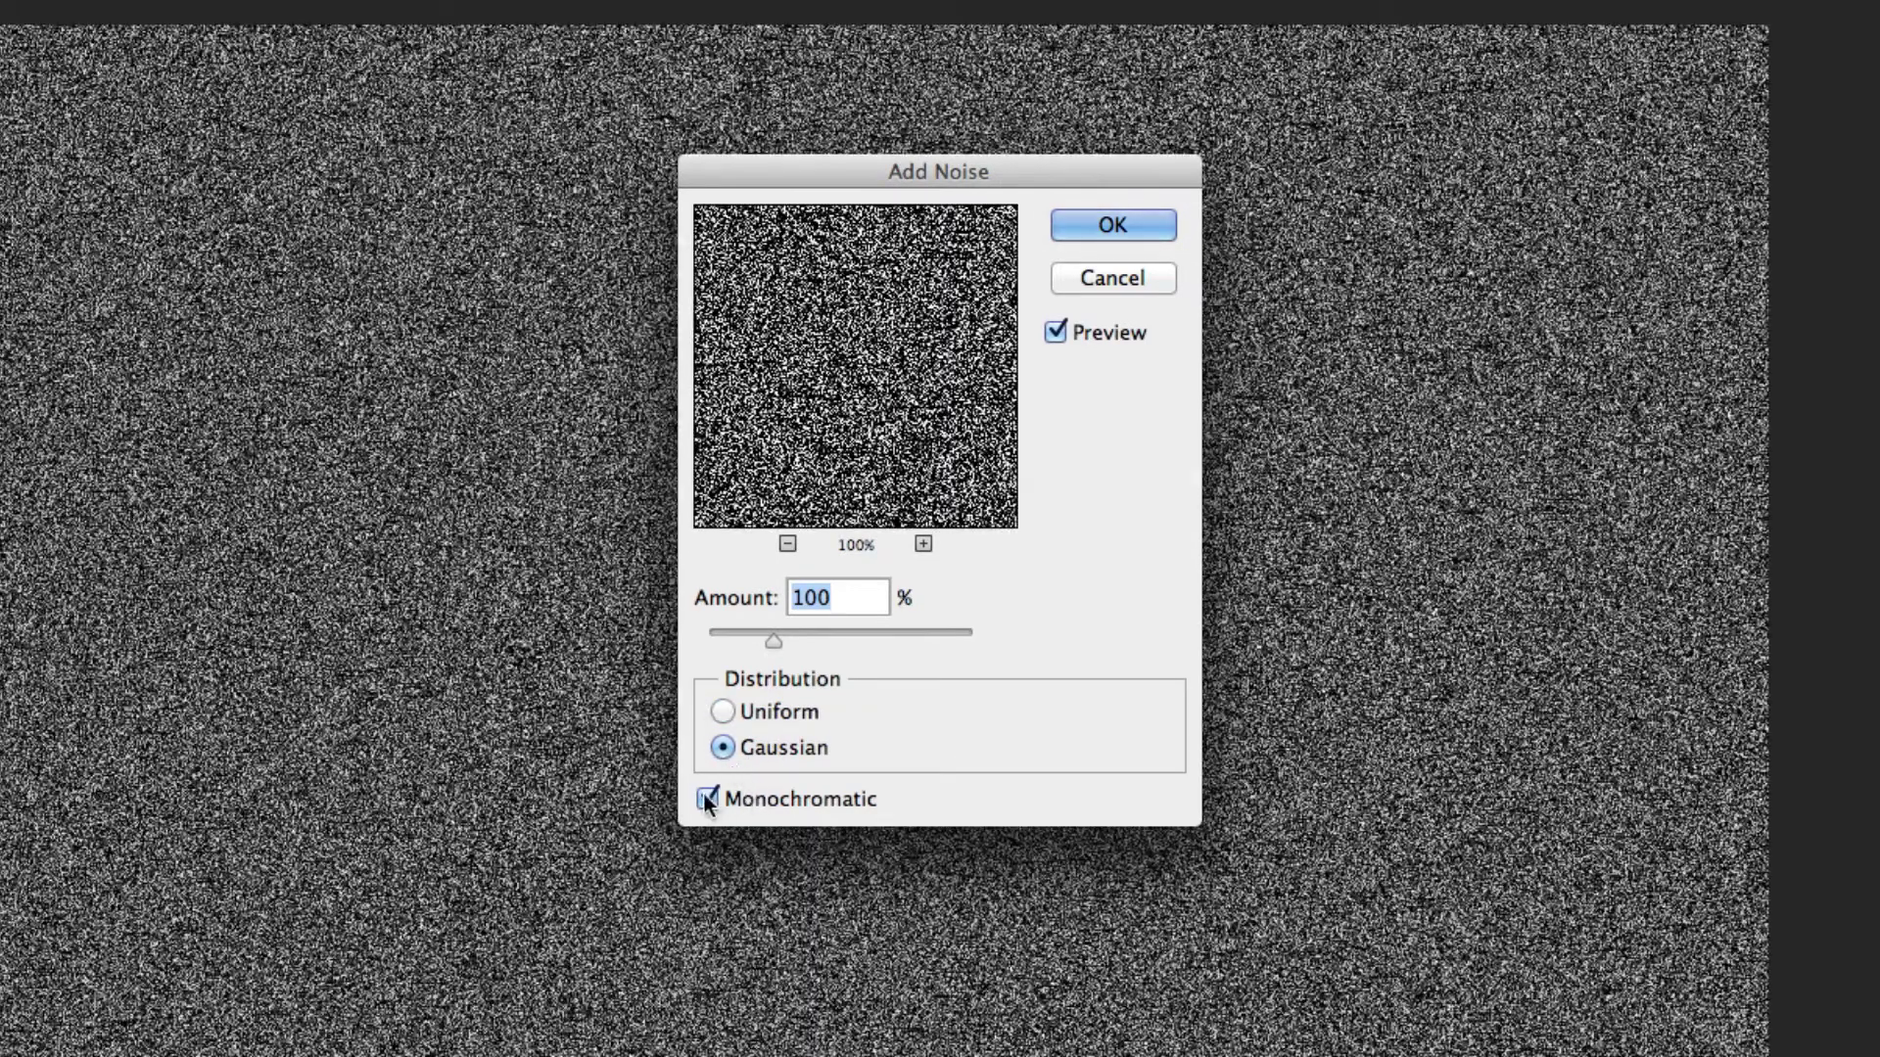
click(706, 800)
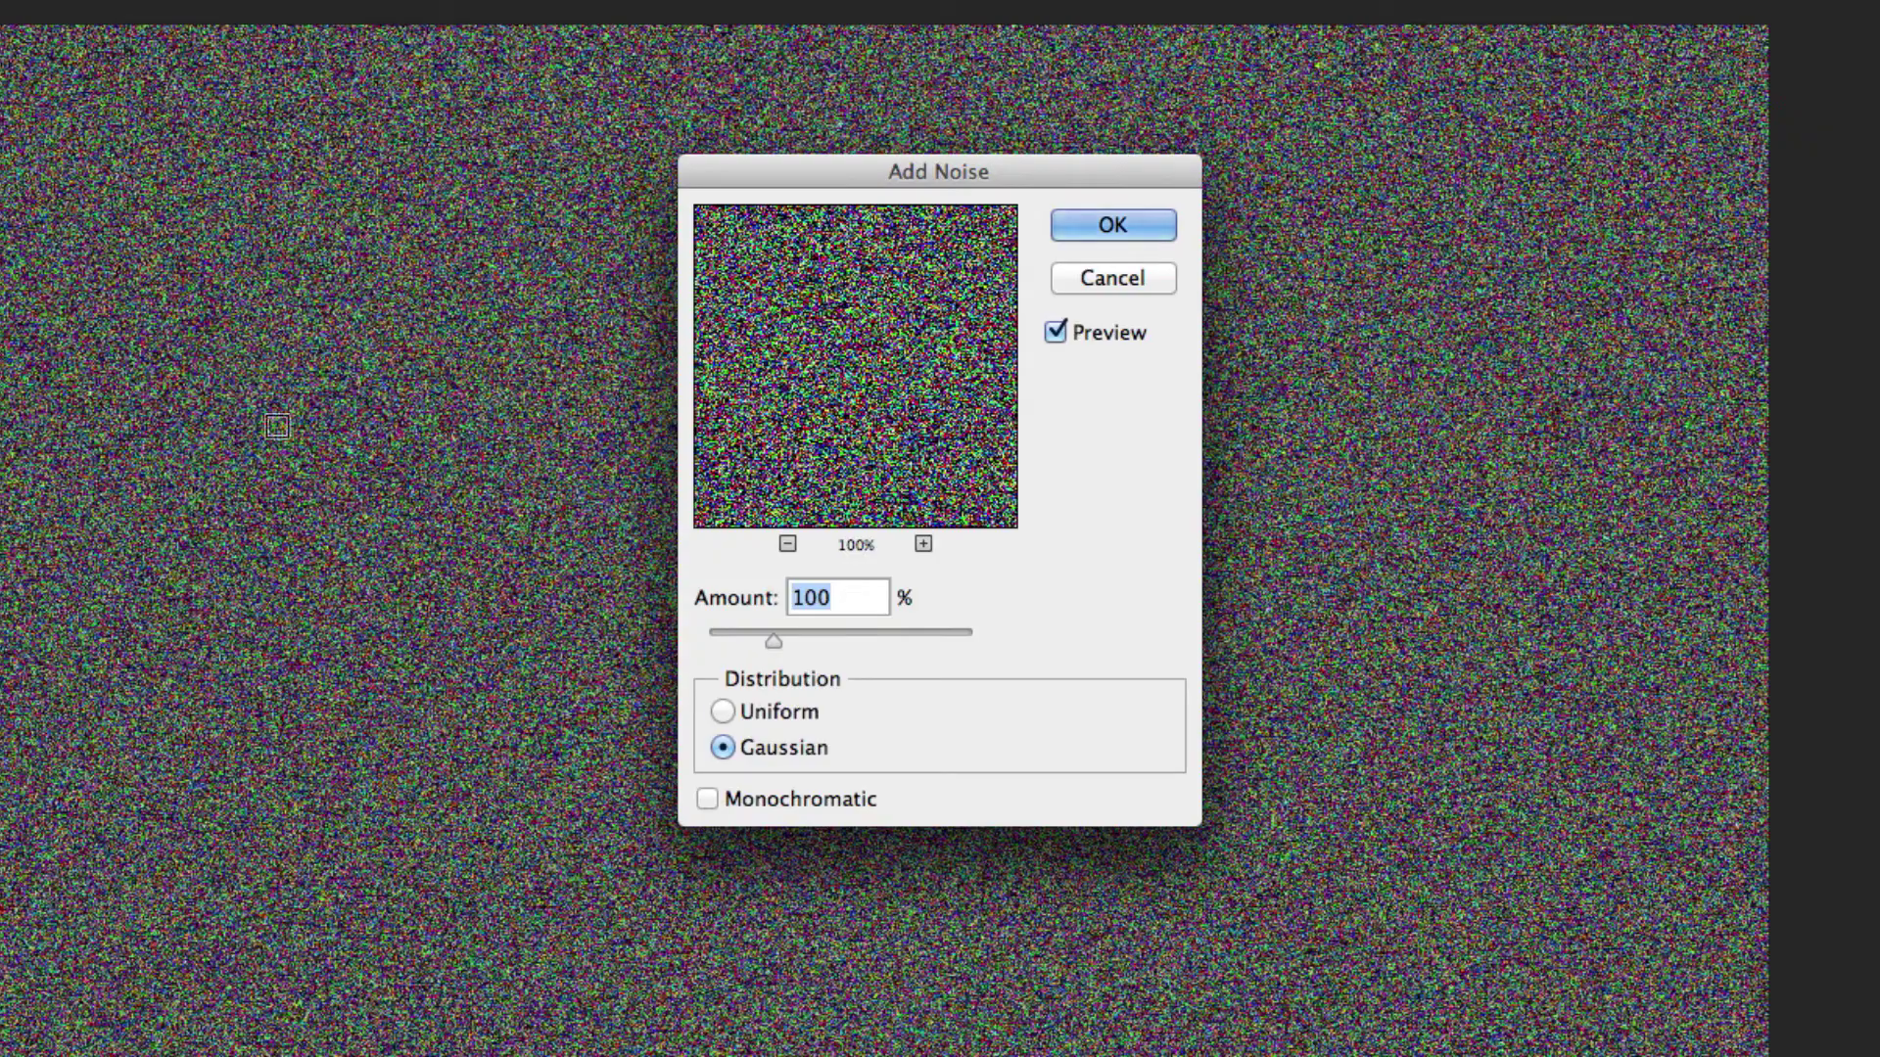
click(707, 800)
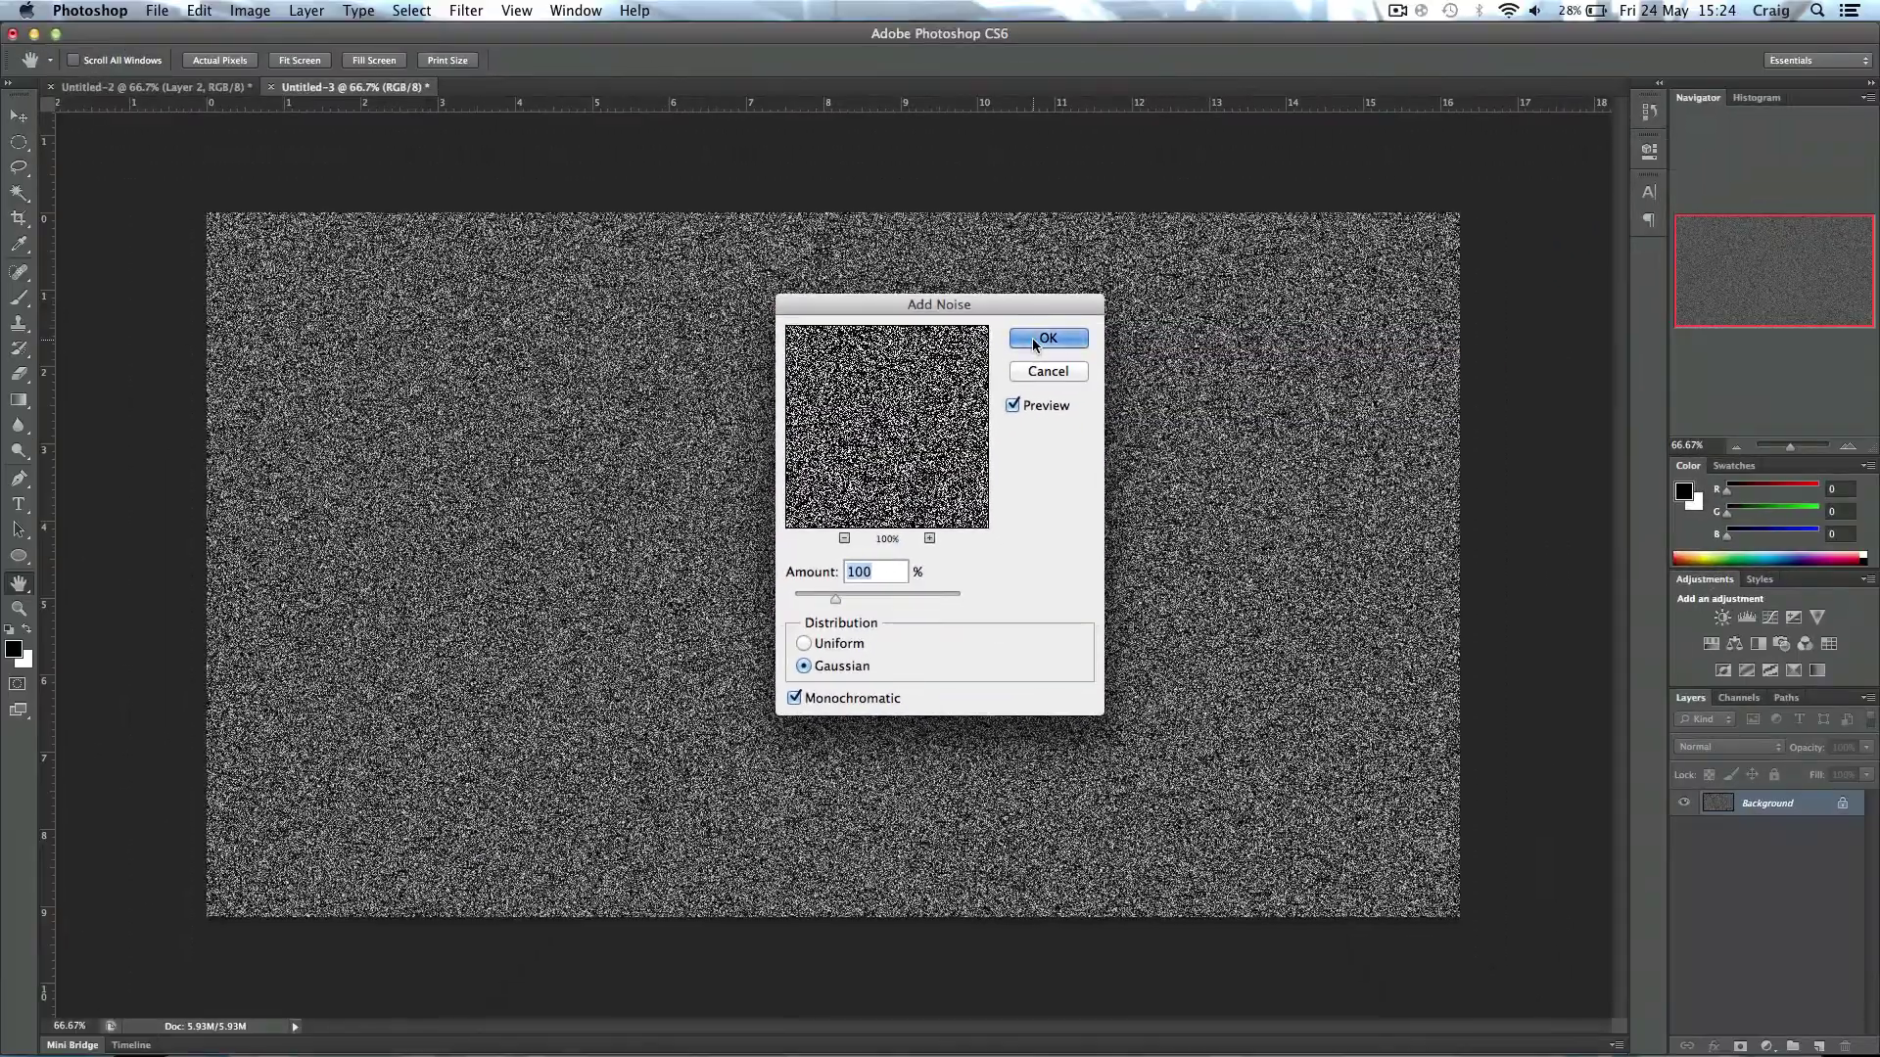
click(1052, 296)
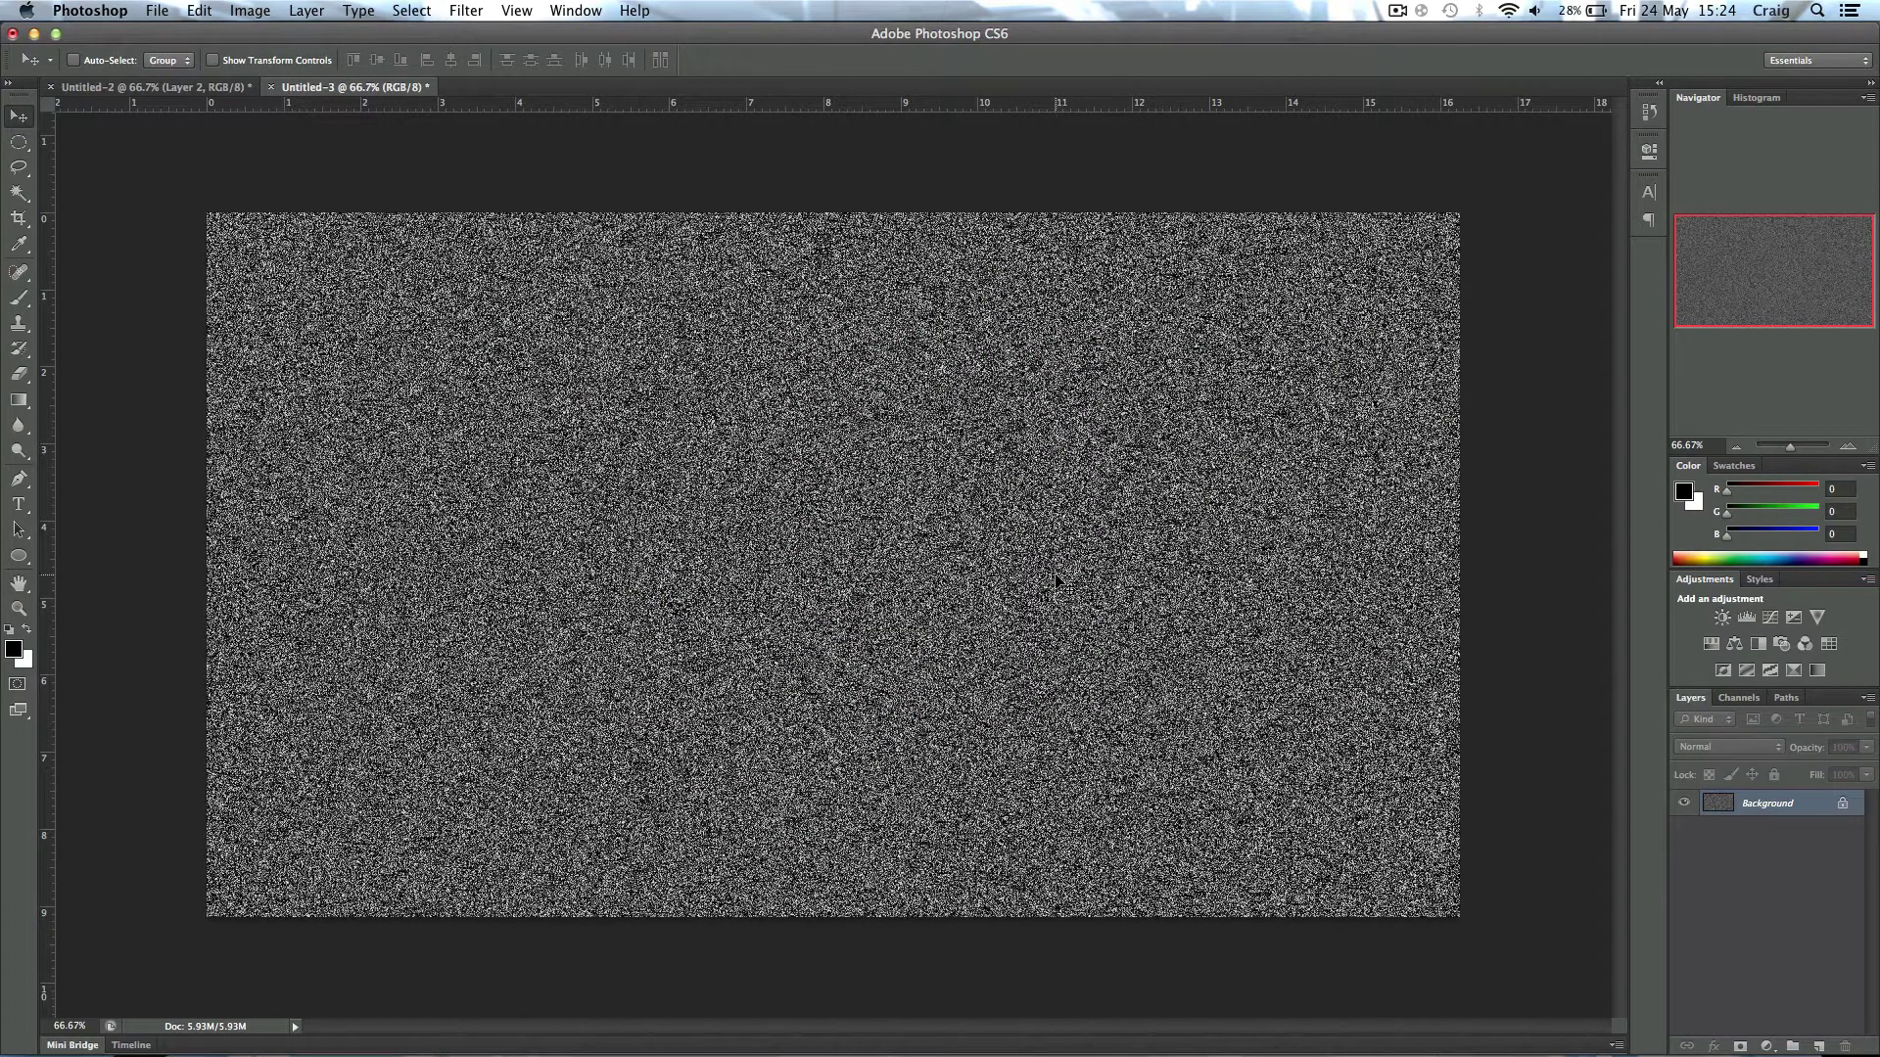
Step: Soften the noise with a 0.6-pixel Gaussian Blur
click(478, 14)
mouse_move(613, 243)
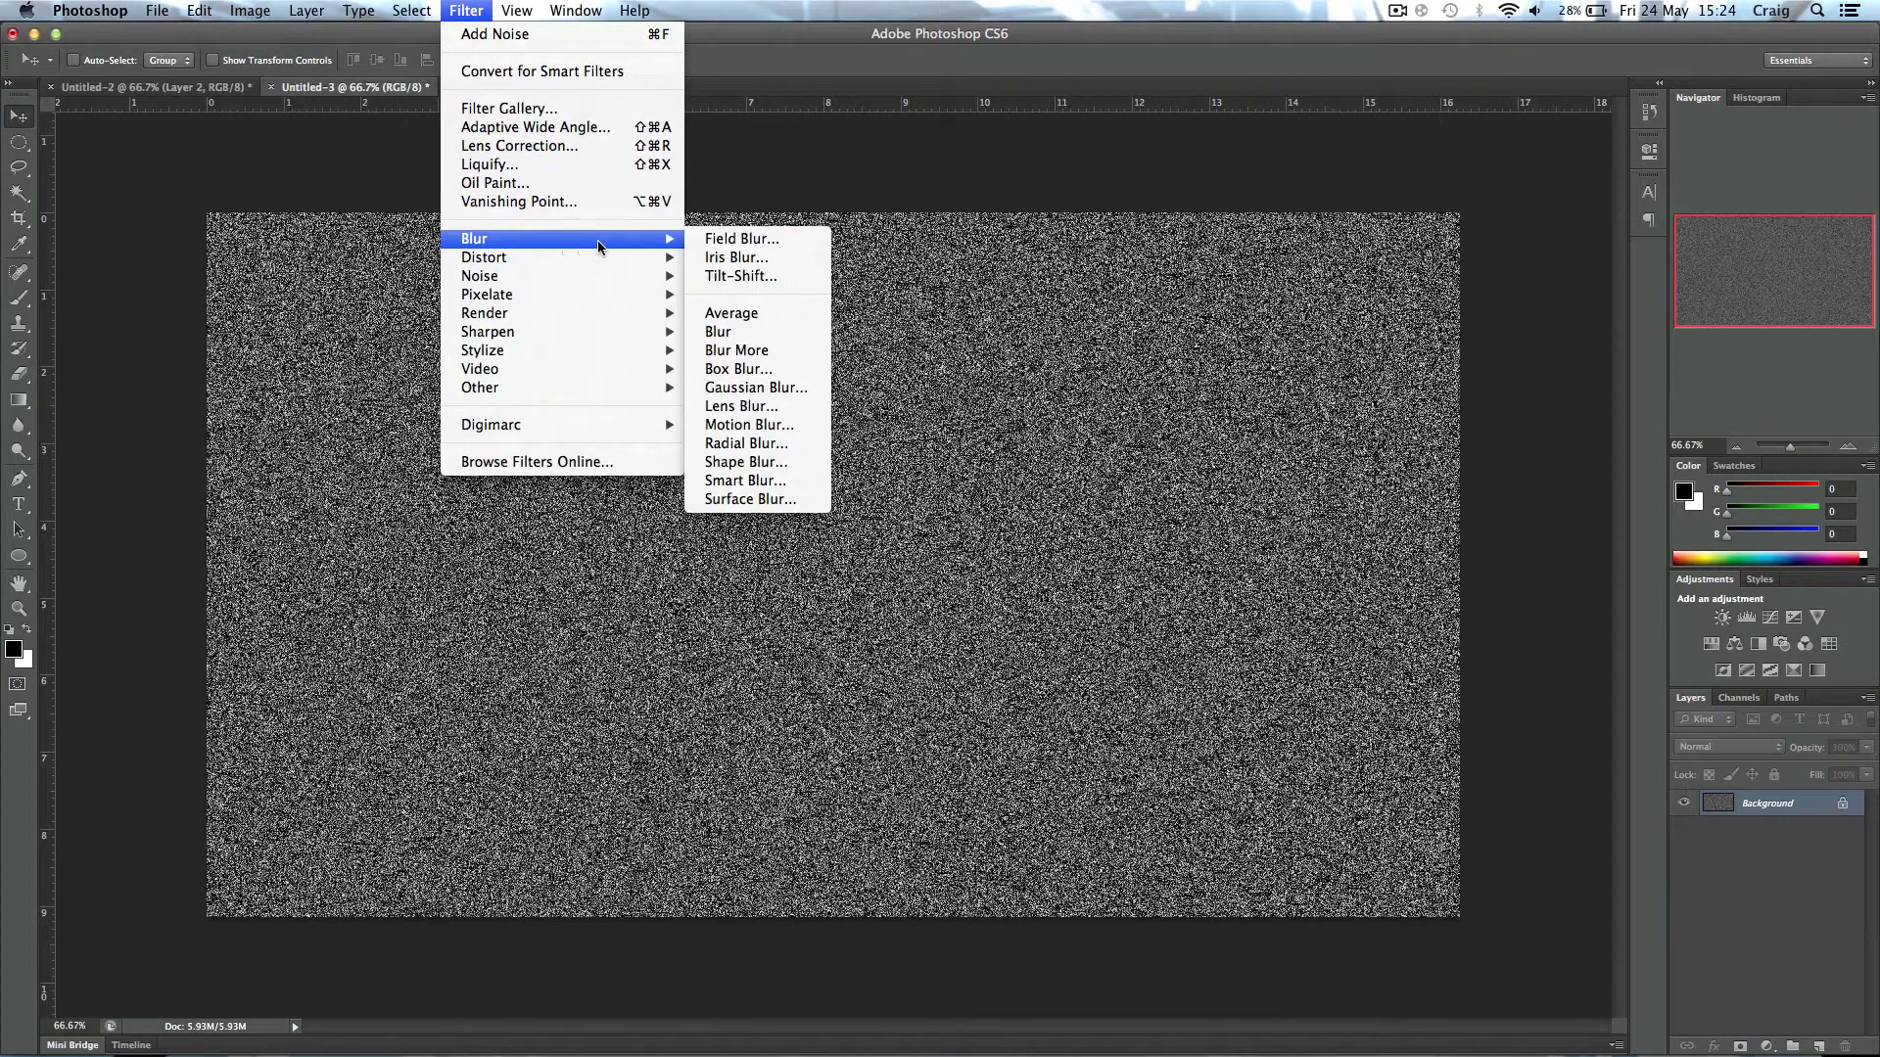
click(756, 388)
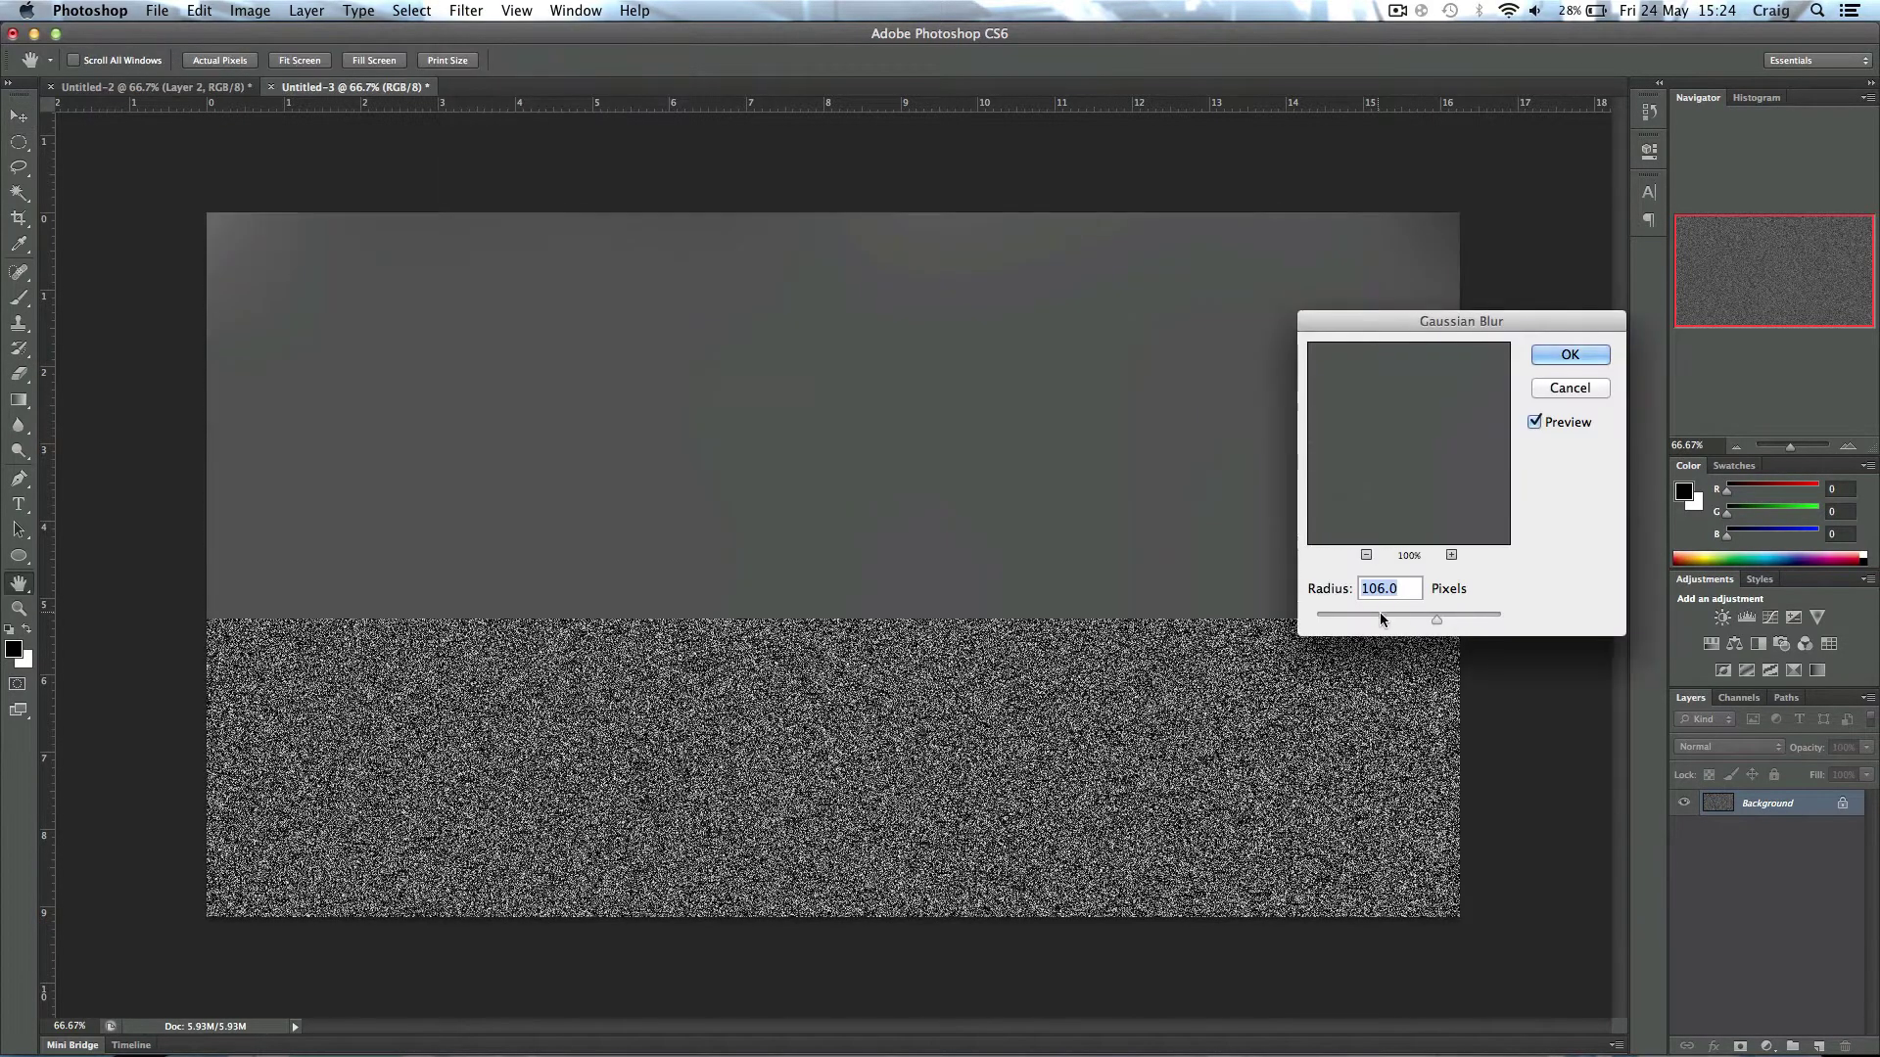
drag(1383, 622, 1322, 627)
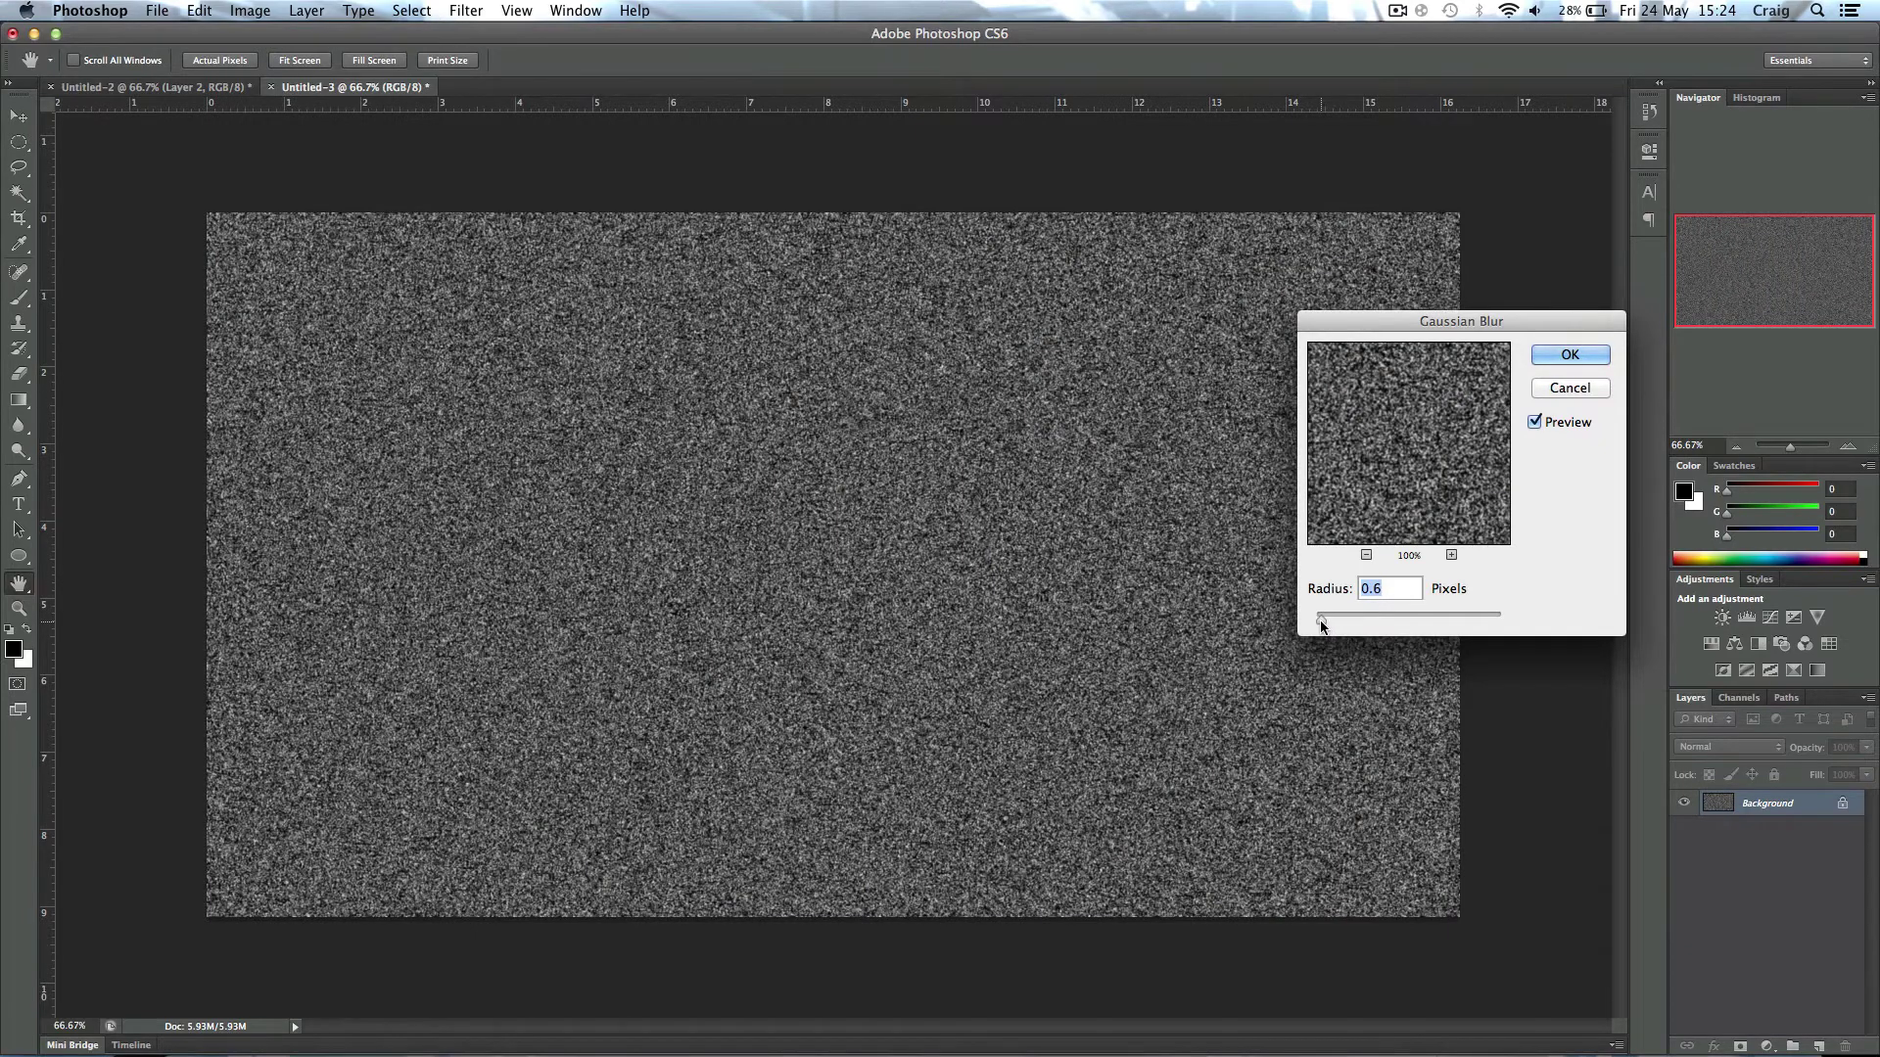
click(1566, 356)
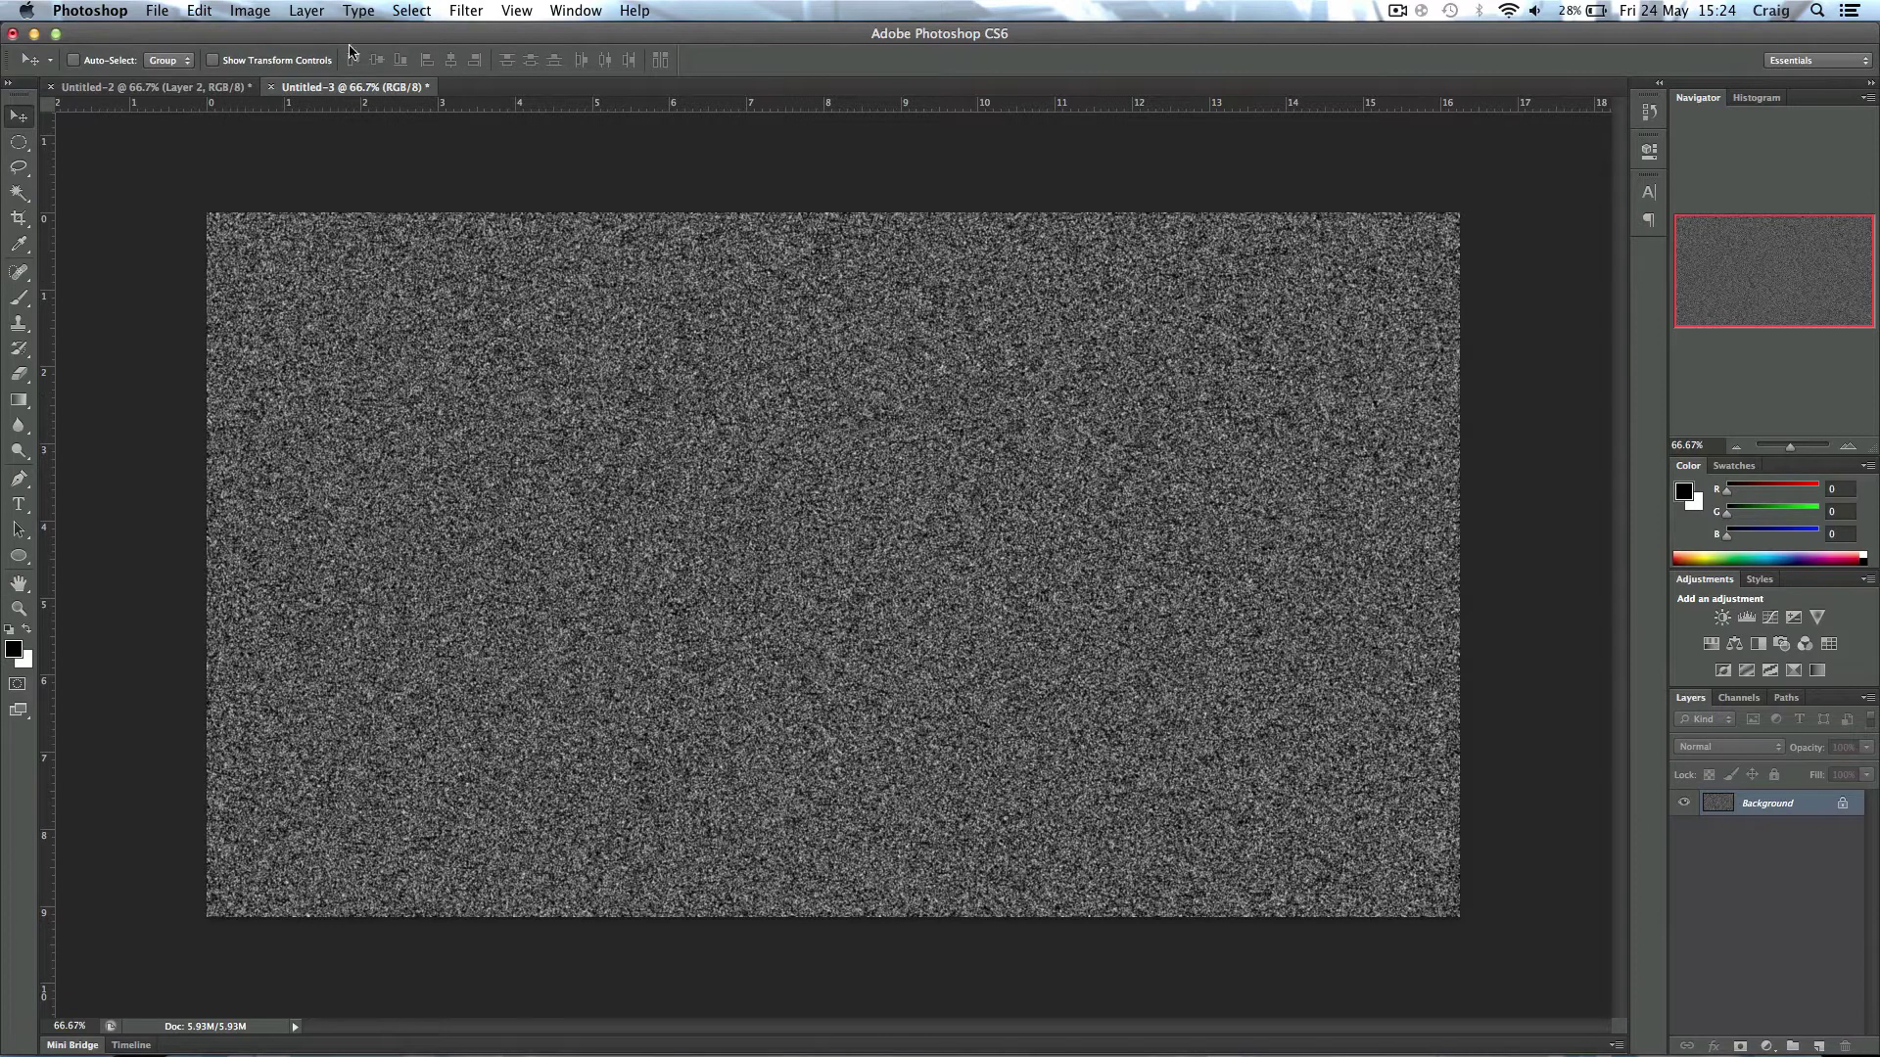
Step: Apply Levels with input 168, 1.00, 219 to leave sparse white stars on black
click(250, 10)
mouse_move(293, 71)
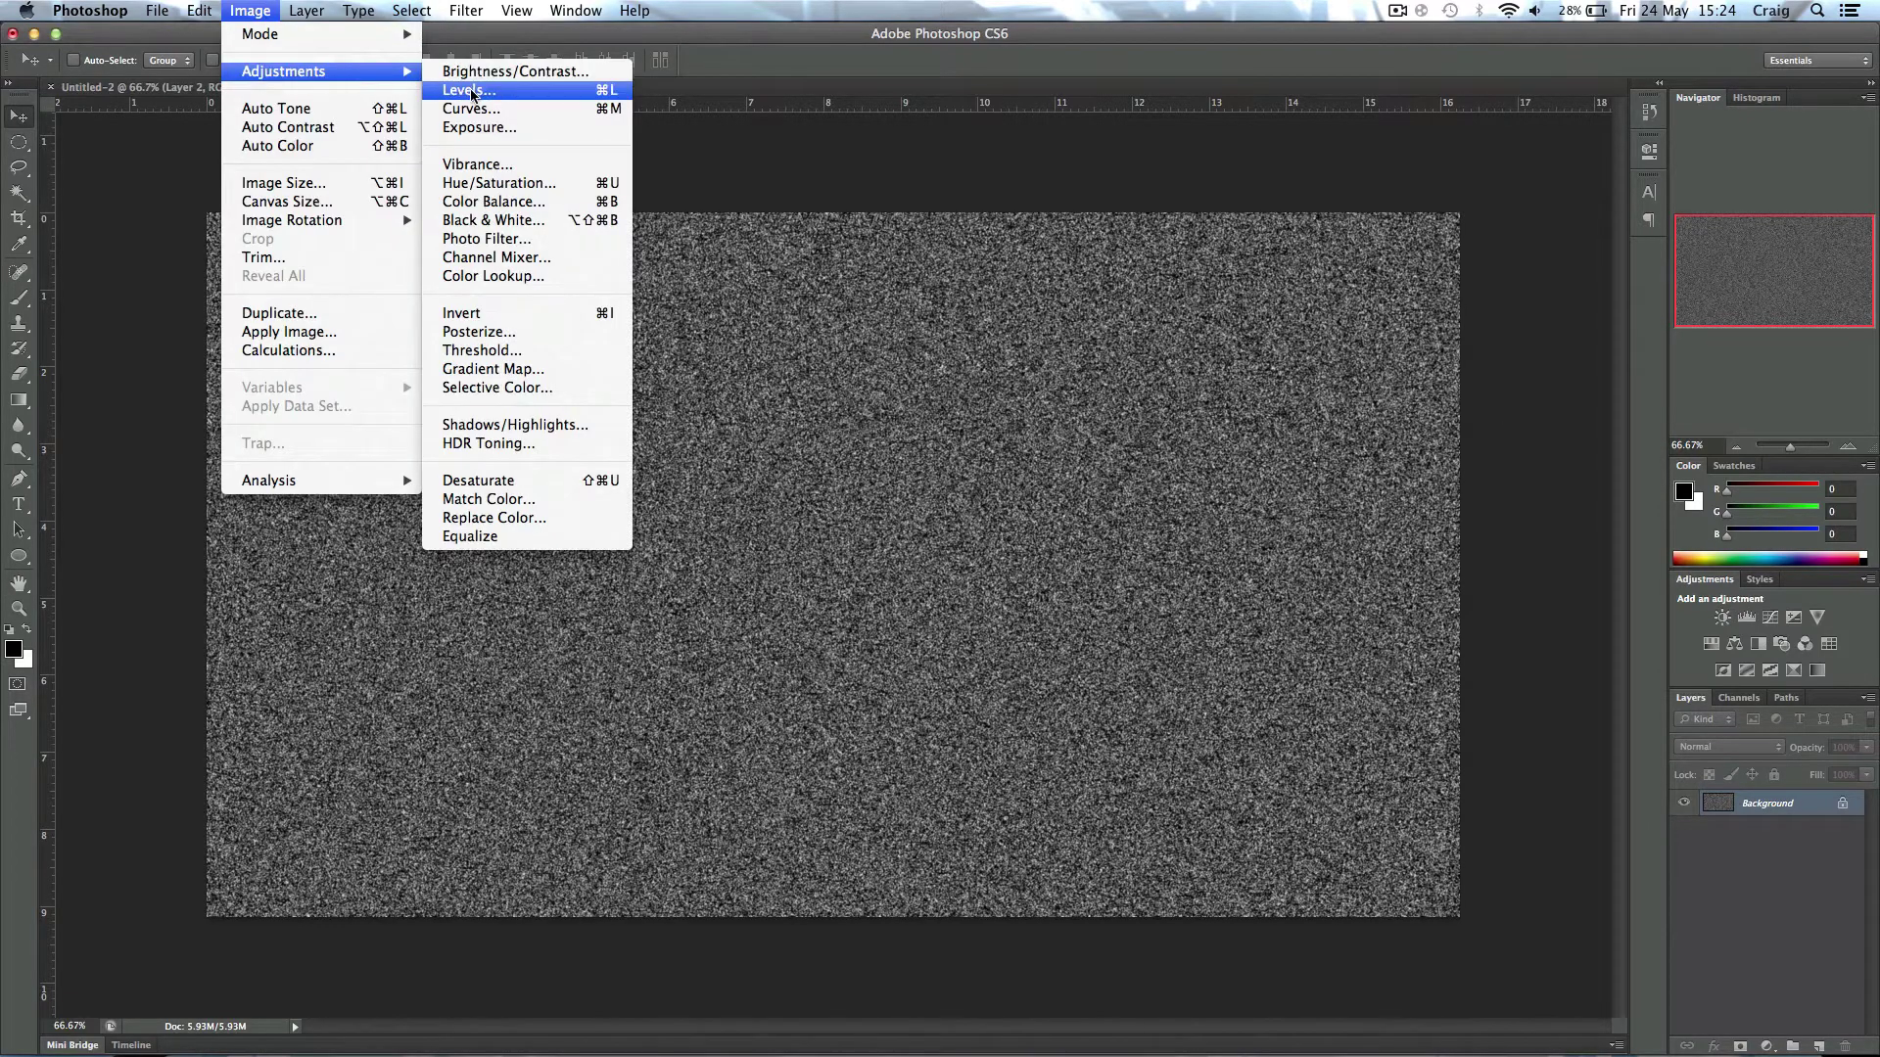
click(471, 91)
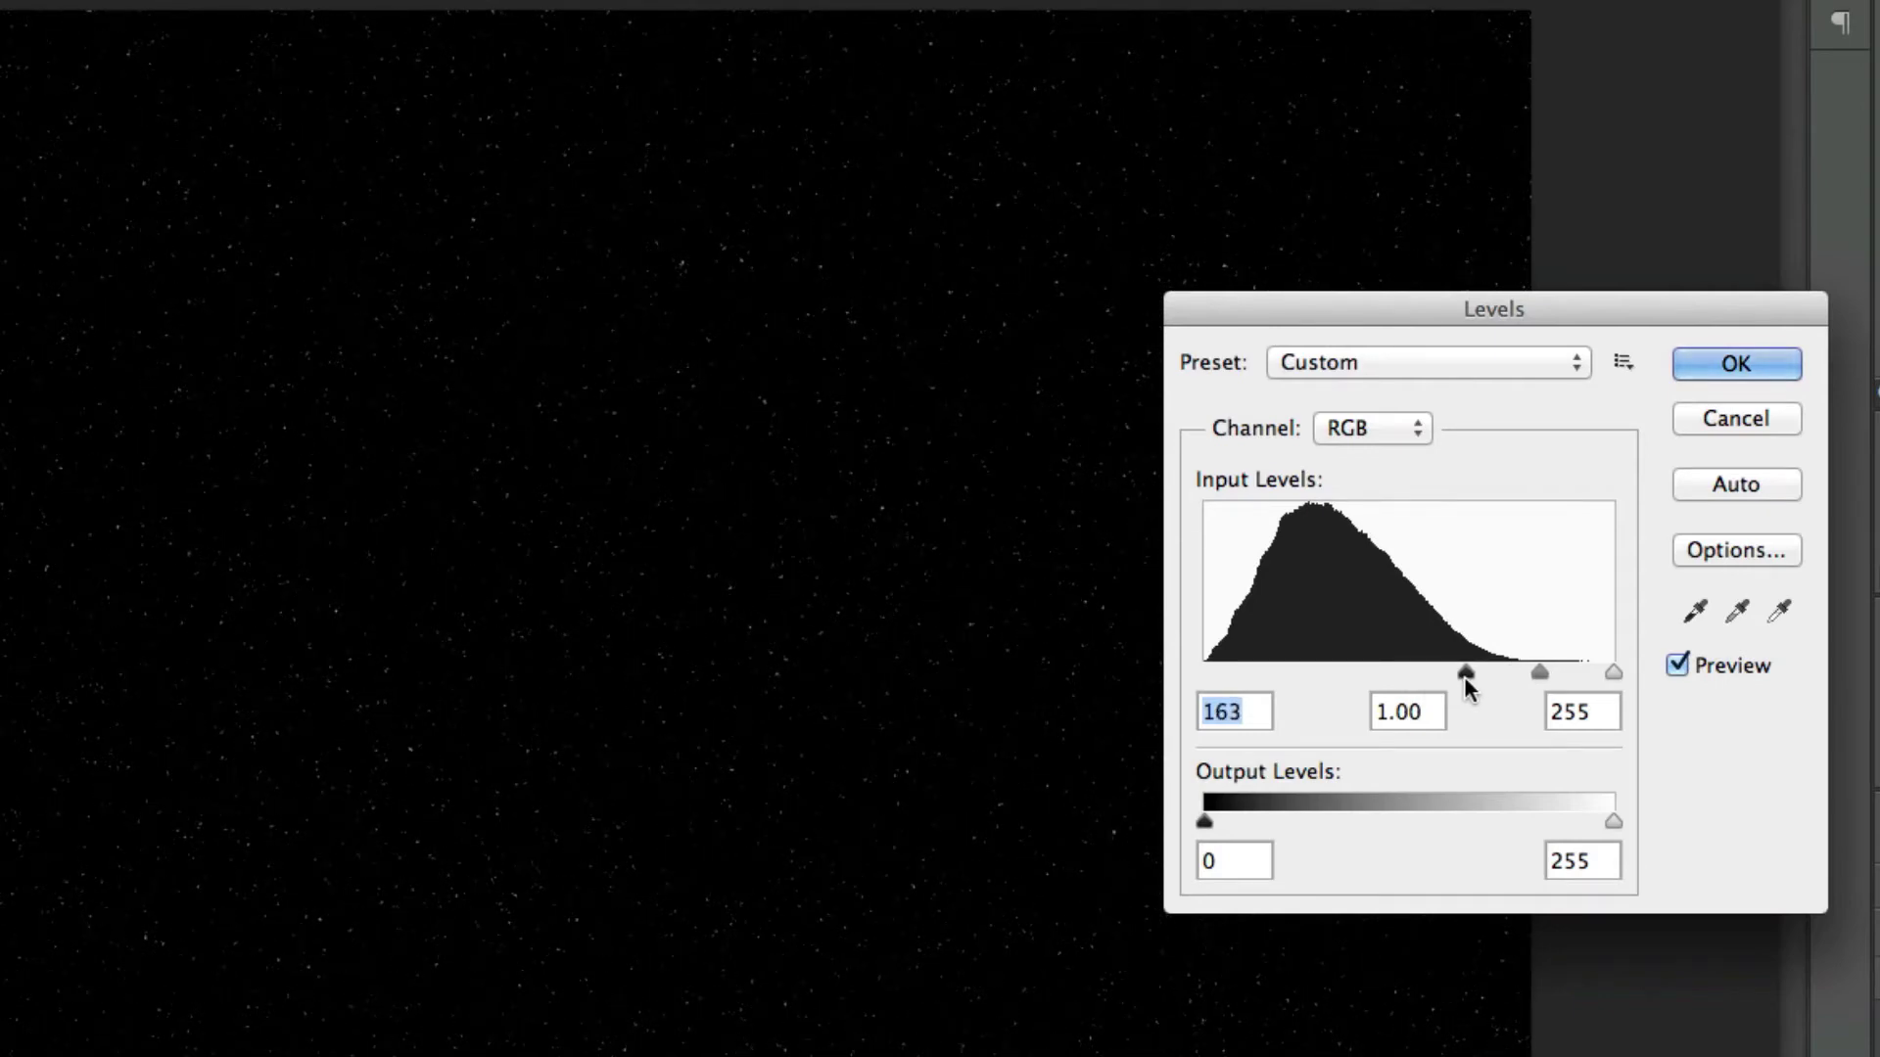
drag(1609, 672, 1474, 672)
key(Return)
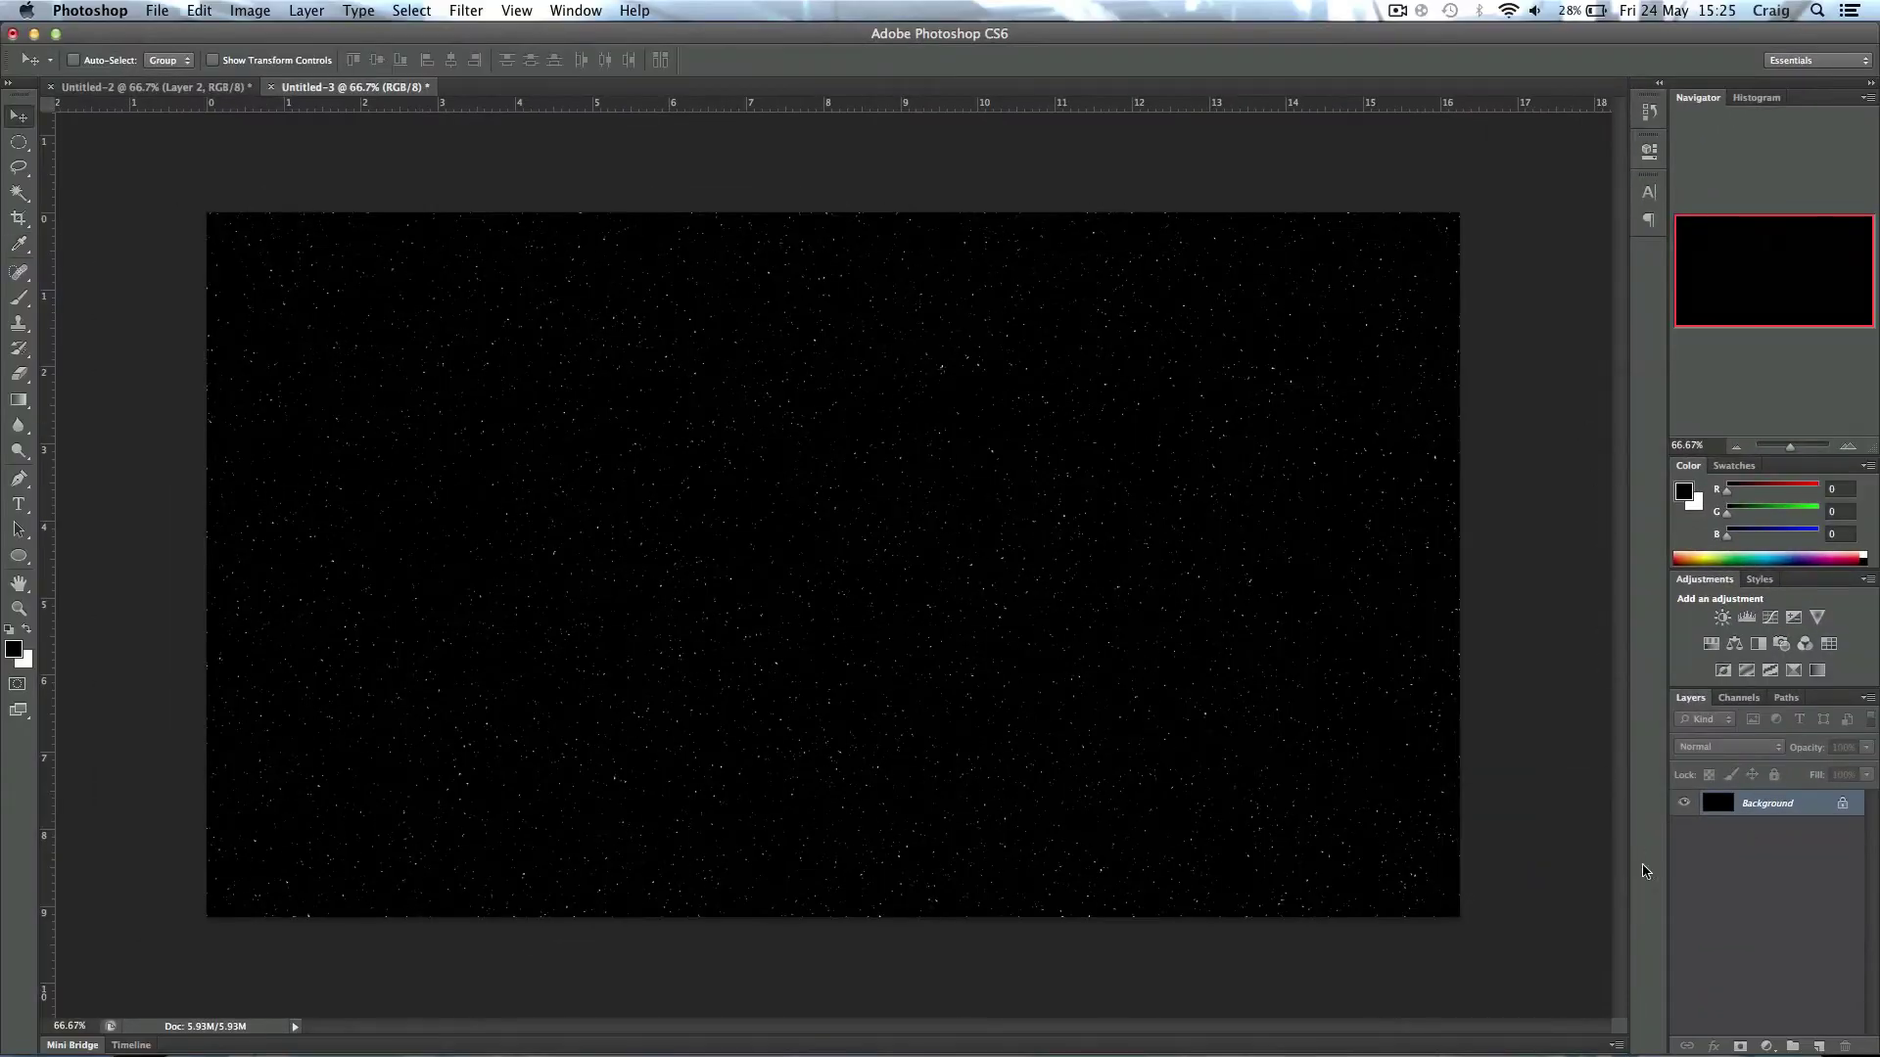
Step: Add a new Layer 1 and set the foreground colour to bright blue 0024ff
click(1818, 1046)
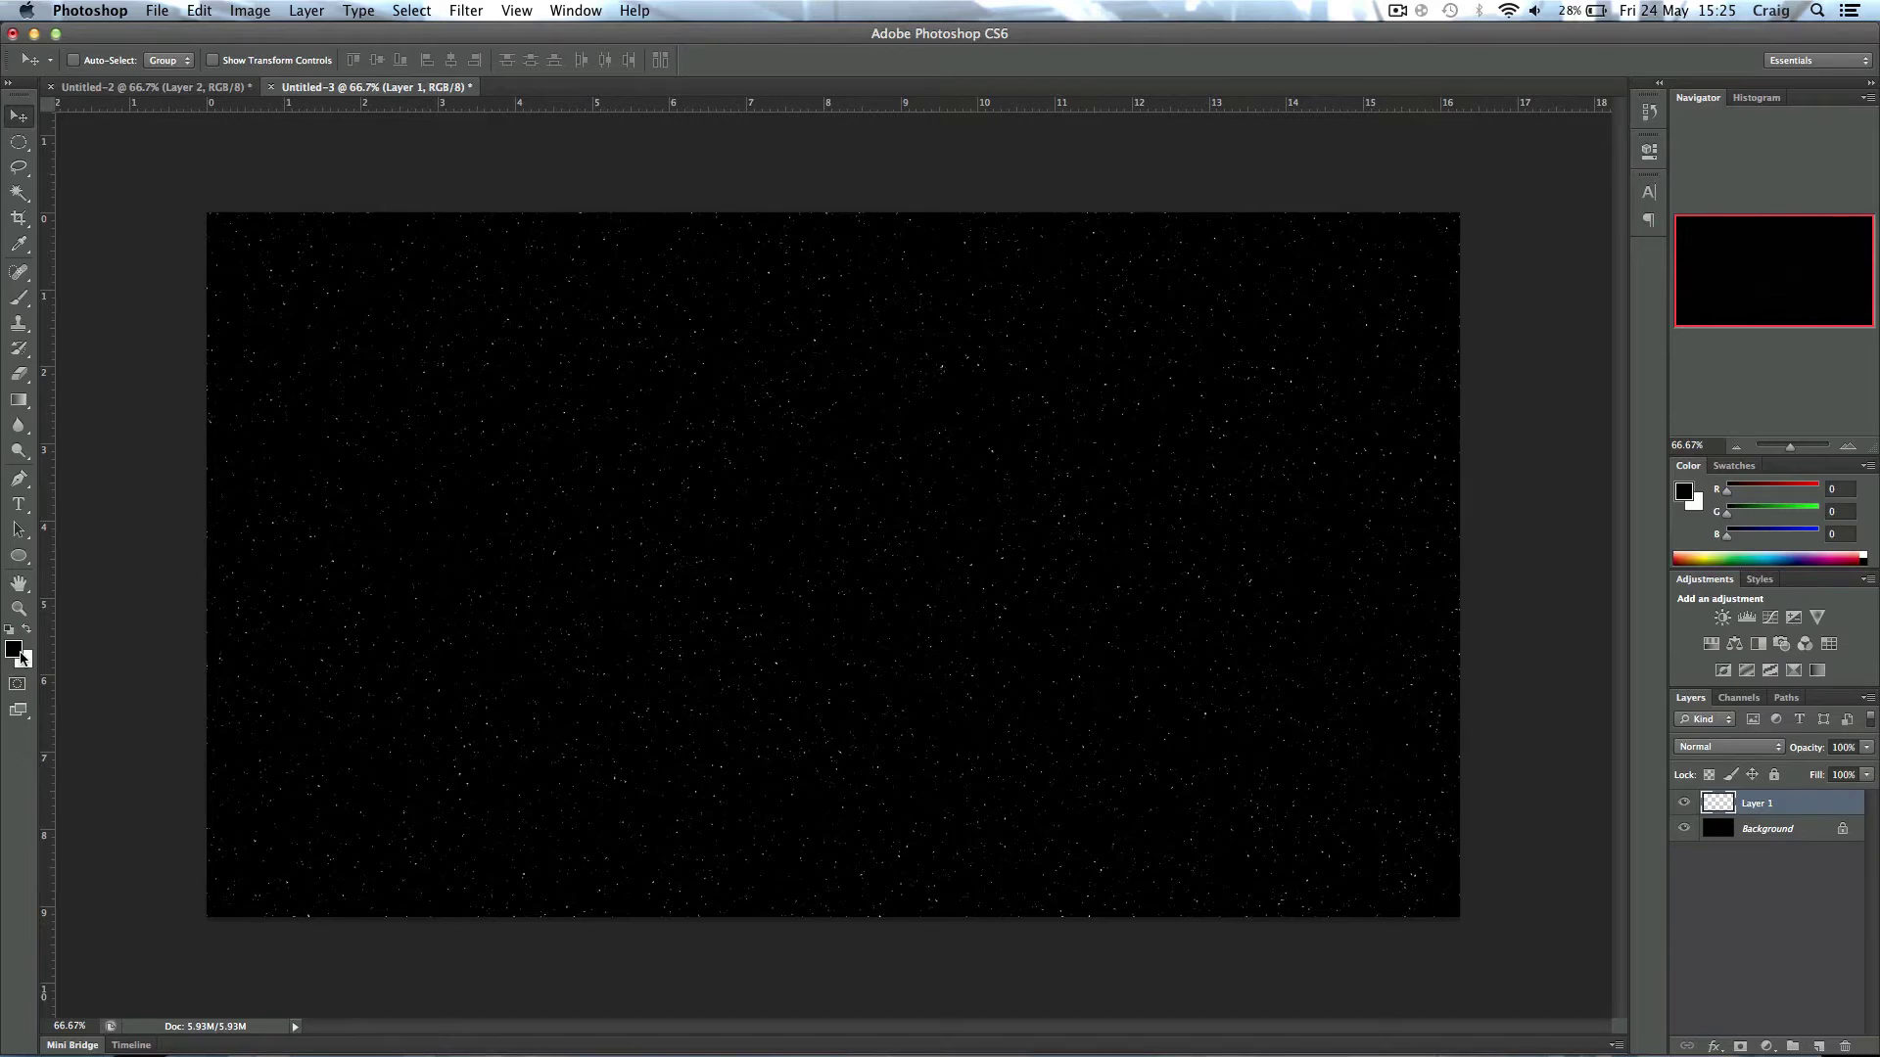
click(17, 652)
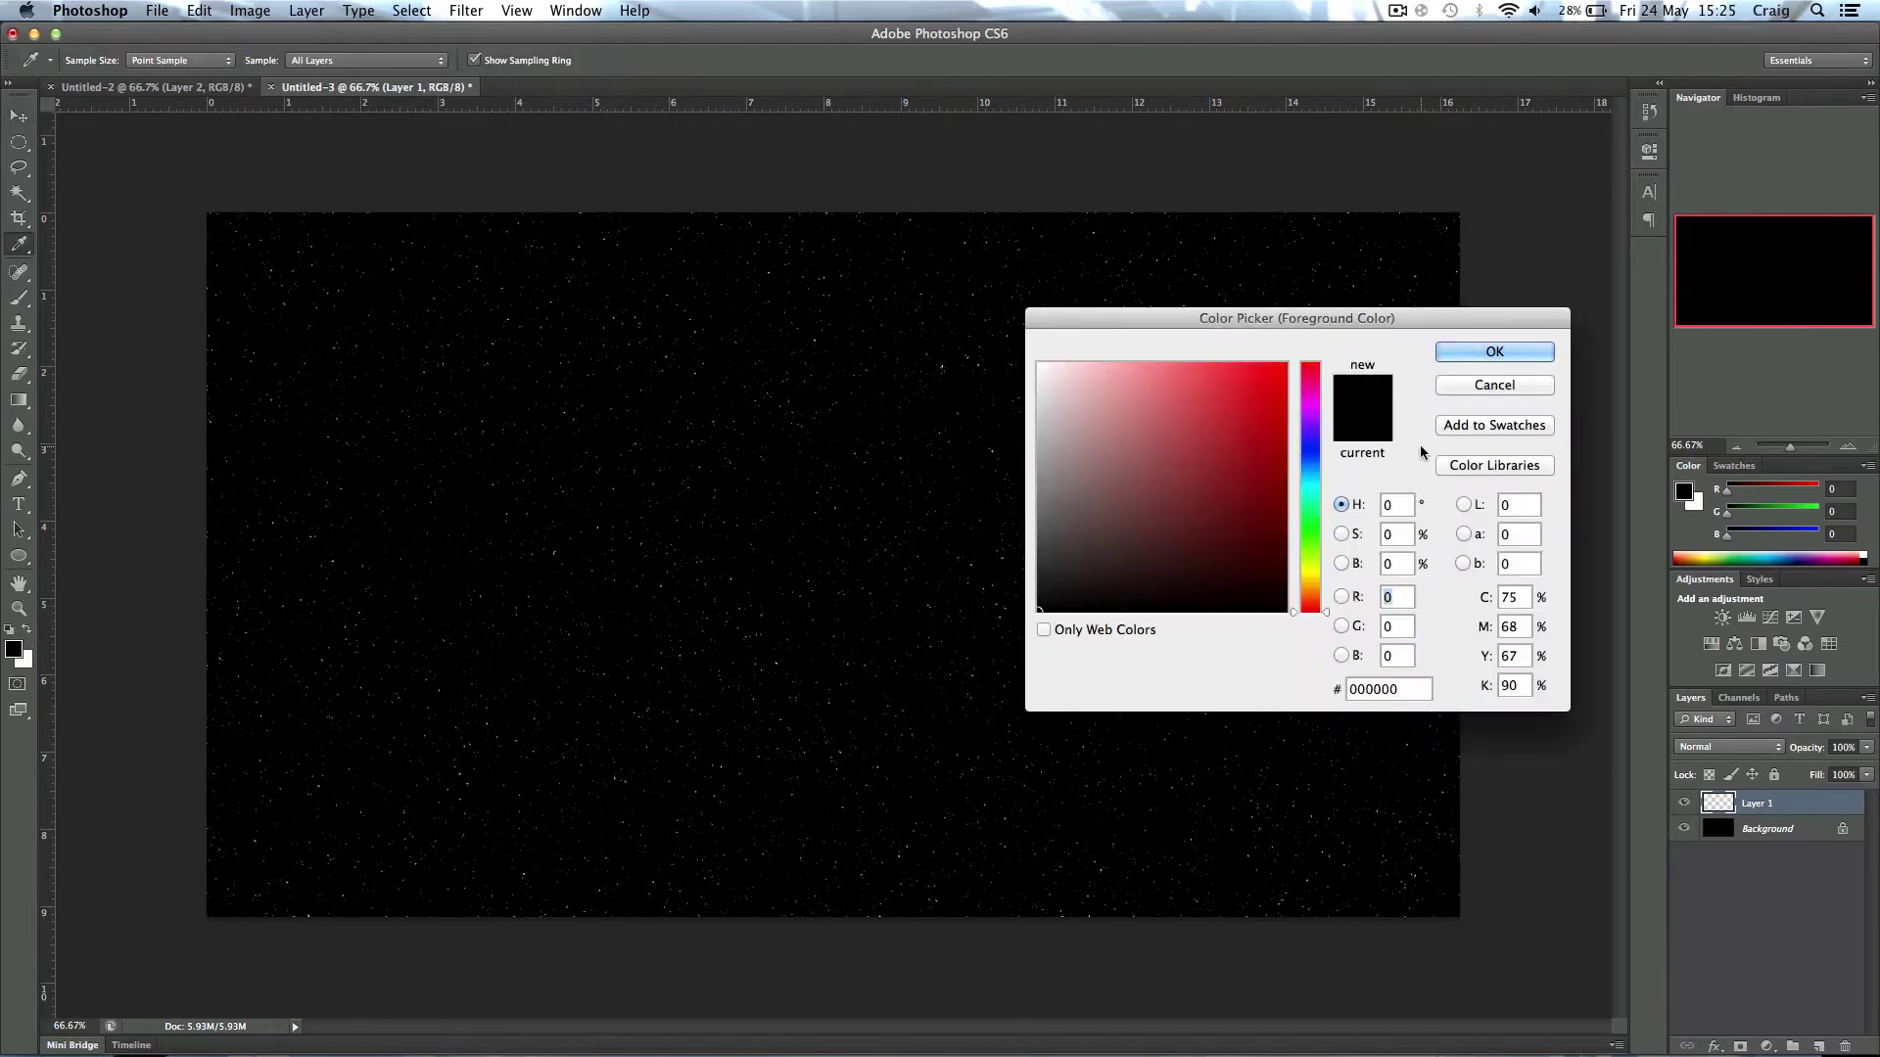
drag(1301, 466, 1308, 451)
drag(1263, 387, 1297, 349)
click(1469, 352)
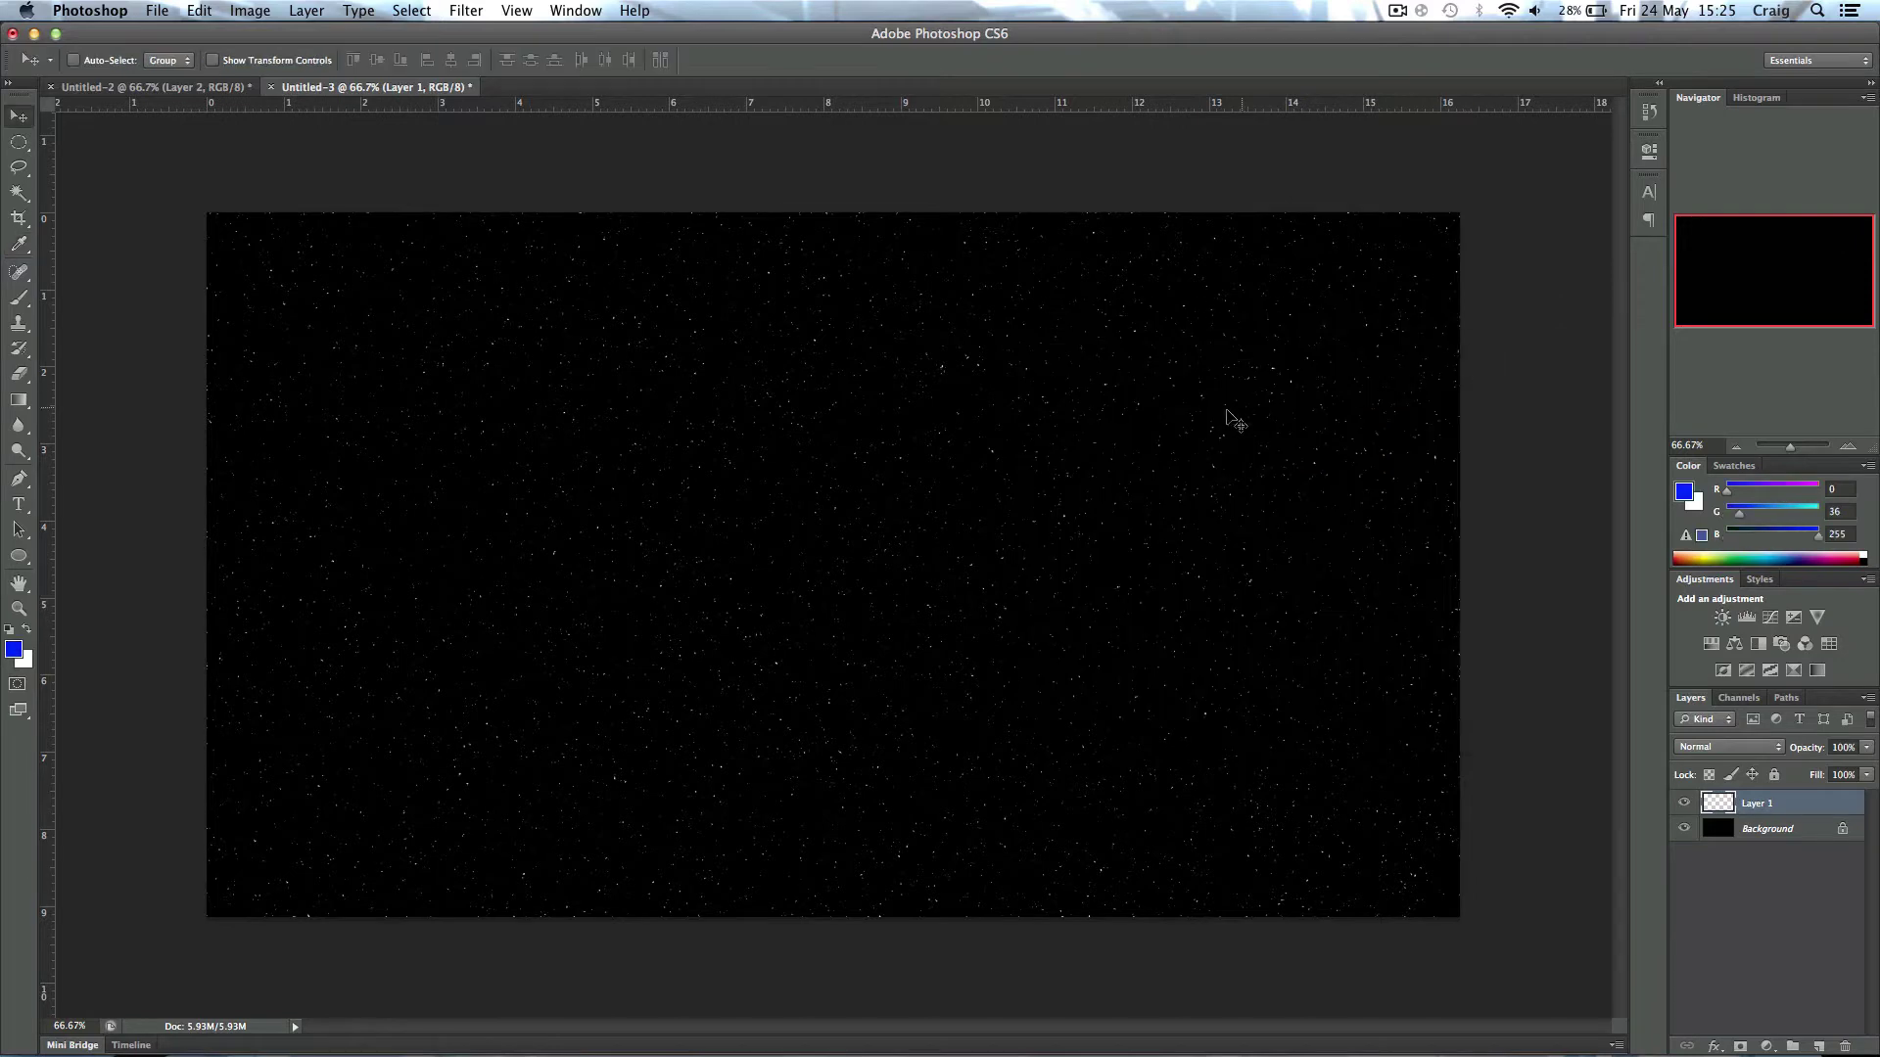
Step: Paint a soft blue cloud across the canvas middle with a 300 px brush
click(19, 301)
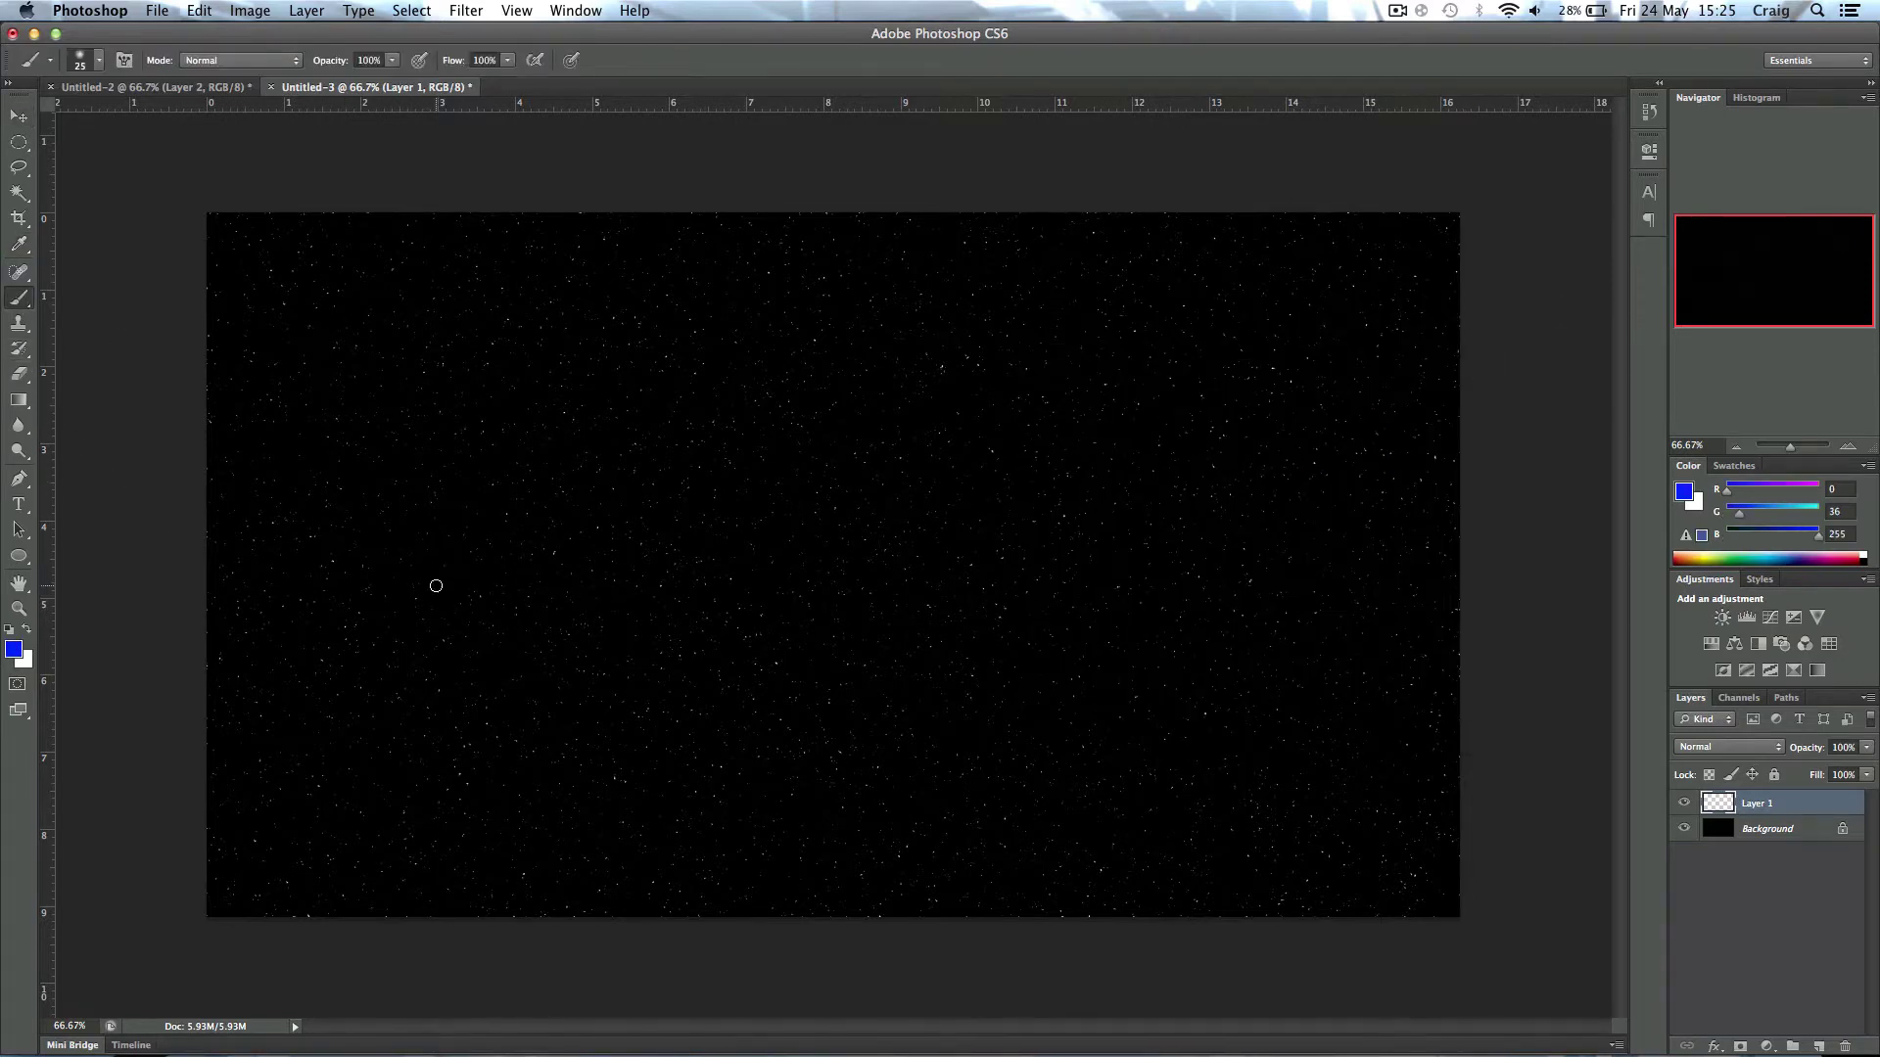
key(bracketright)
key(bracketright)
key(bracketright)
key(bracketleft)
key(bracketleft)
key(bracketright)
mouse_move(483, 721)
mouse_down()
mouse_move(422, 648)
mouse_move(421, 517)
mouse_move(429, 534)
mouse_move(464, 447)
mouse_move(505, 442)
mouse_move(437, 399)
mouse_move(468, 517)
mouse_move(509, 432)
mouse_move(639, 555)
mouse_move(859, 551)
mouse_move(838, 573)
mouse_move(1132, 411)
mouse_move(1226, 406)
mouse_move(1288, 547)
mouse_move(1293, 705)
mouse_move(1171, 767)
mouse_move(1087, 651)
mouse_move(525, 674)
mouse_move(602, 597)
mouse_move(1190, 513)
mouse_move(1164, 569)
mouse_move(1186, 620)
mouse_move(812, 593)
mouse_move(638, 528)
mouse_move(783, 508)
mouse_move(834, 465)
mouse_move(699, 544)
mouse_move(583, 716)
mouse_move(515, 718)
mouse_move(545, 539)
mouse_move(925, 486)
mouse_move(1000, 500)
mouse_move(1041, 583)
mouse_up()
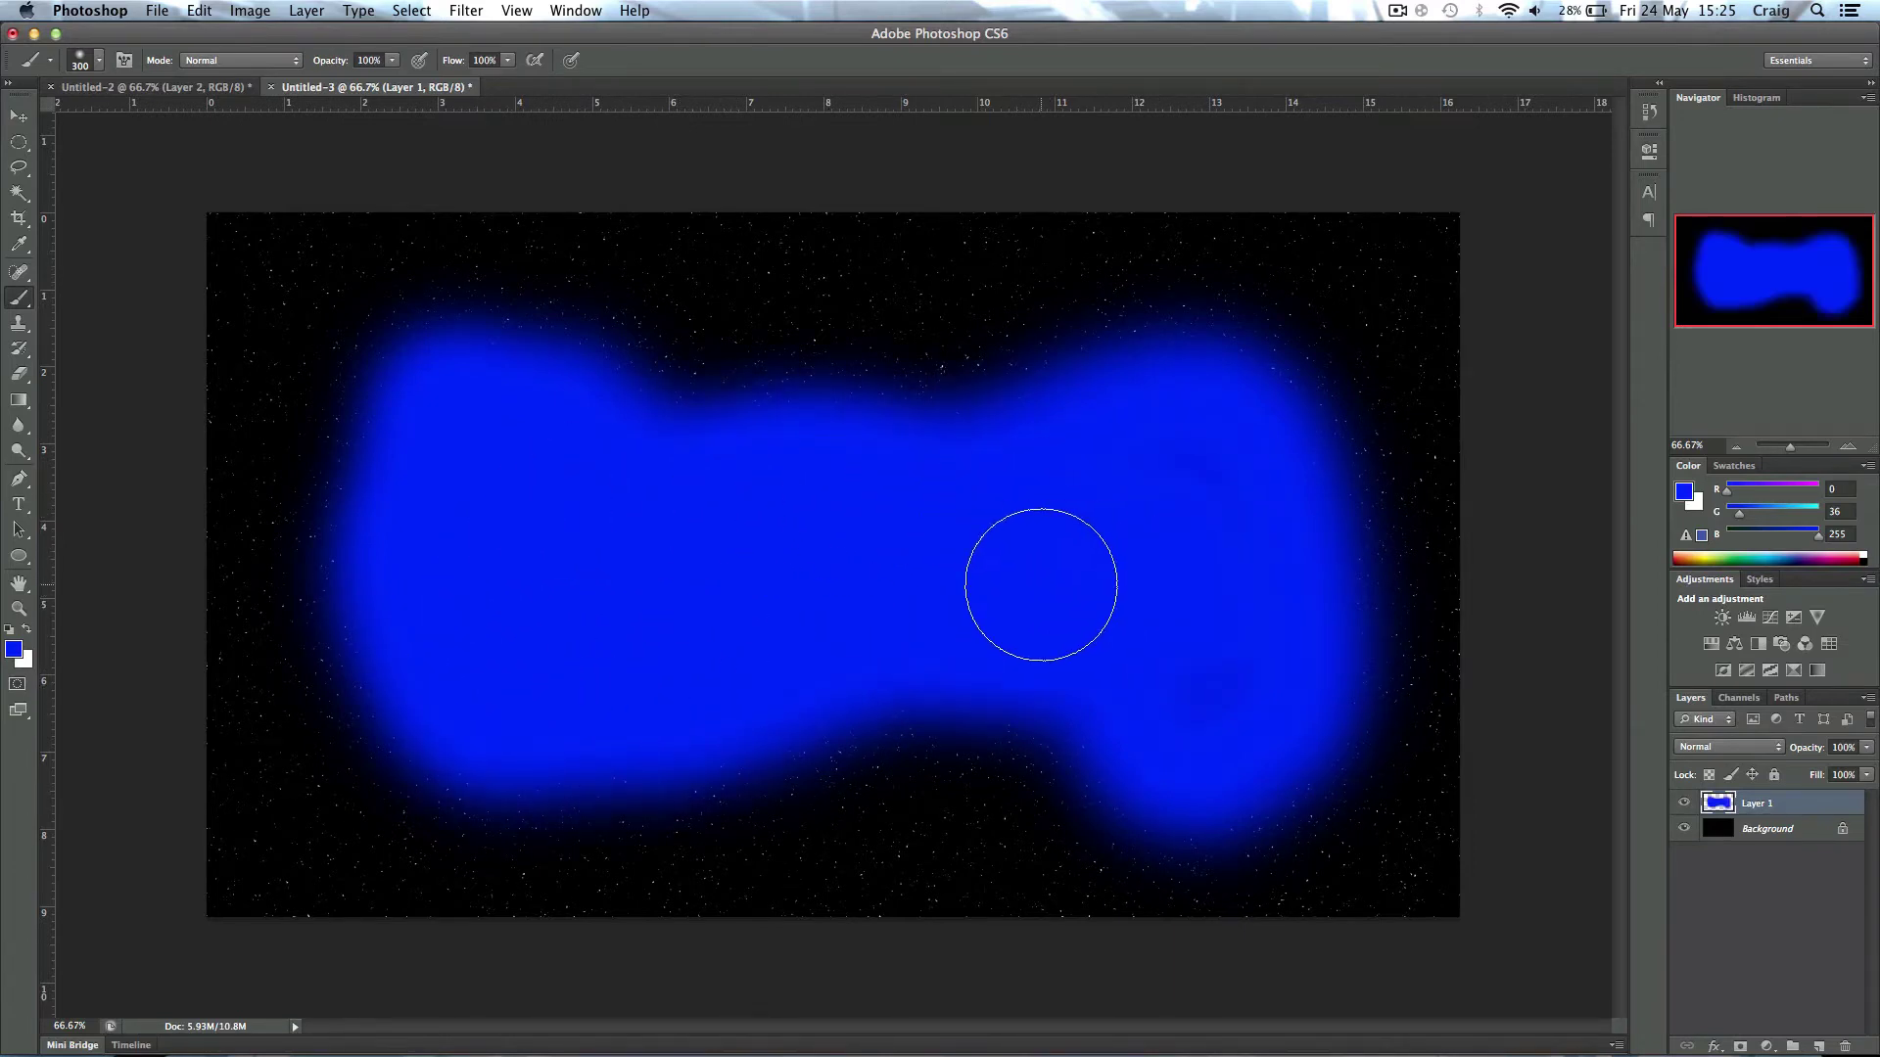
Step: Pick a magenta-purple colour and brush a purple glow inside the blue cloud
click(14, 650)
click(1315, 428)
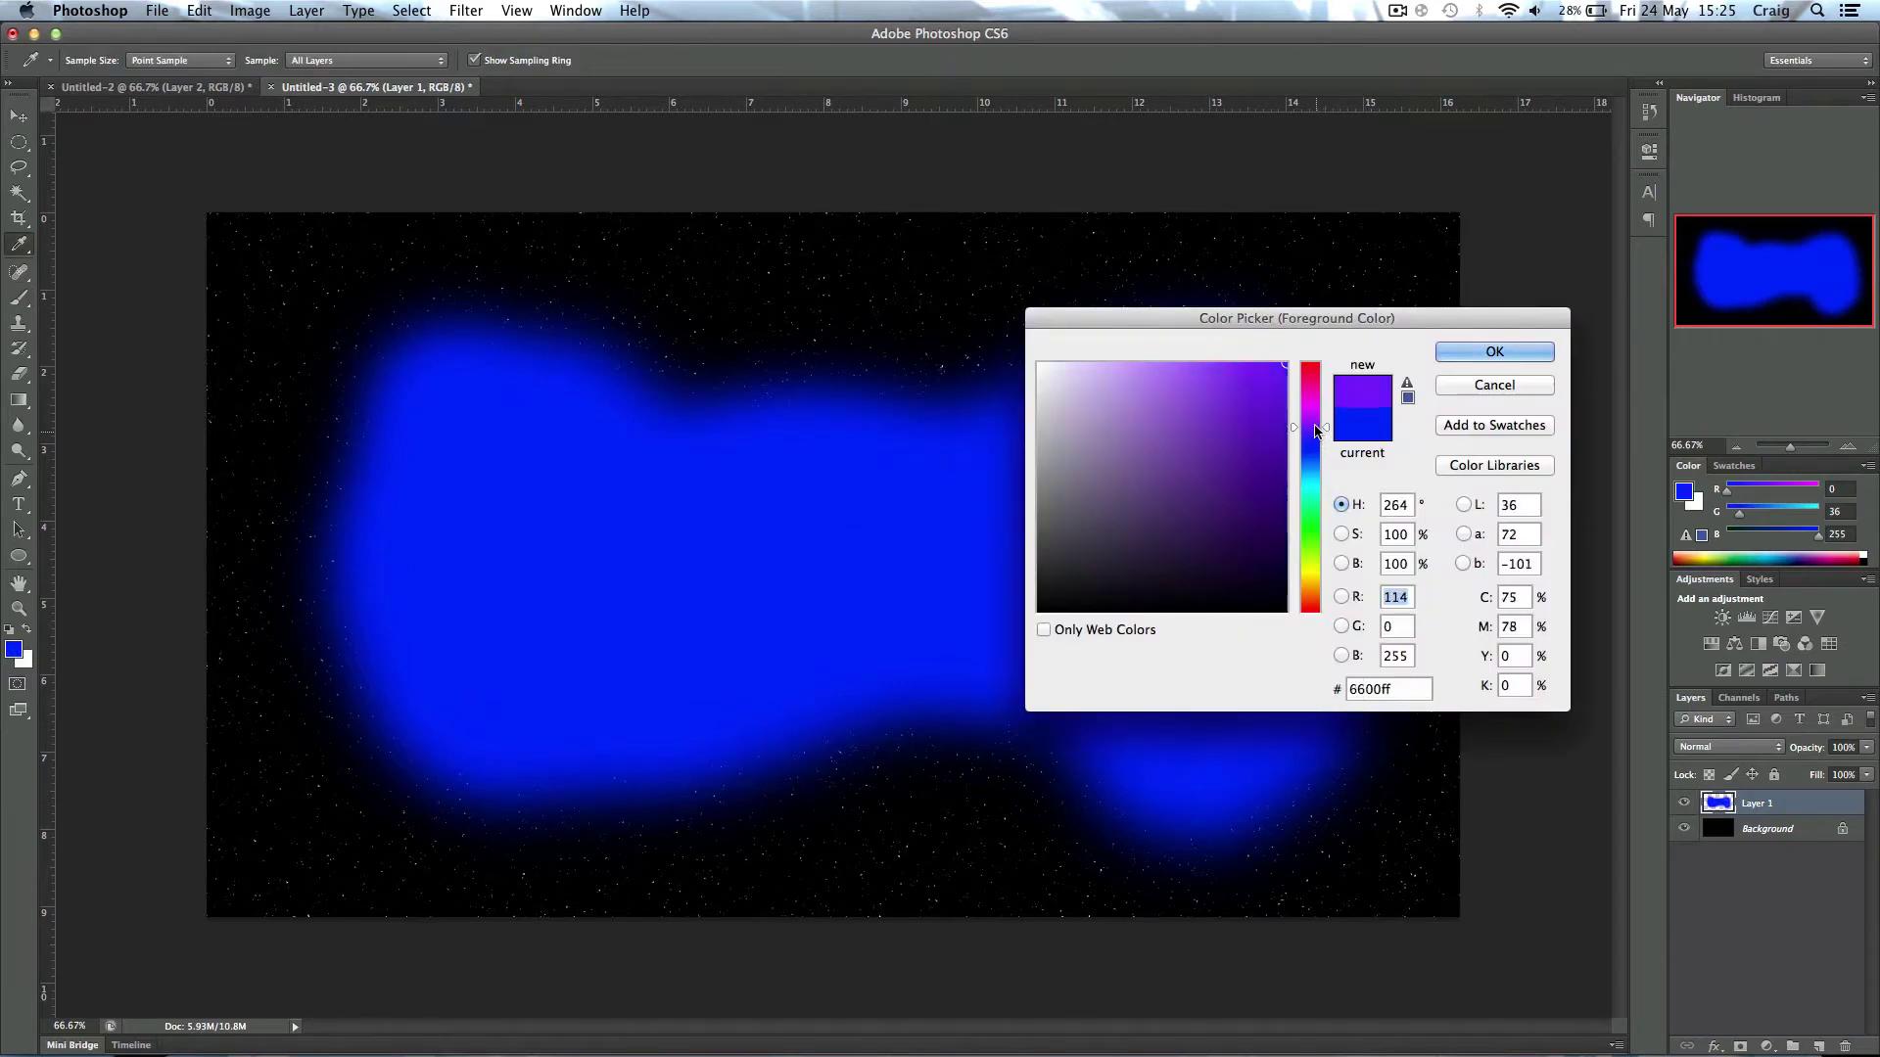
drag(1315, 428, 1315, 422)
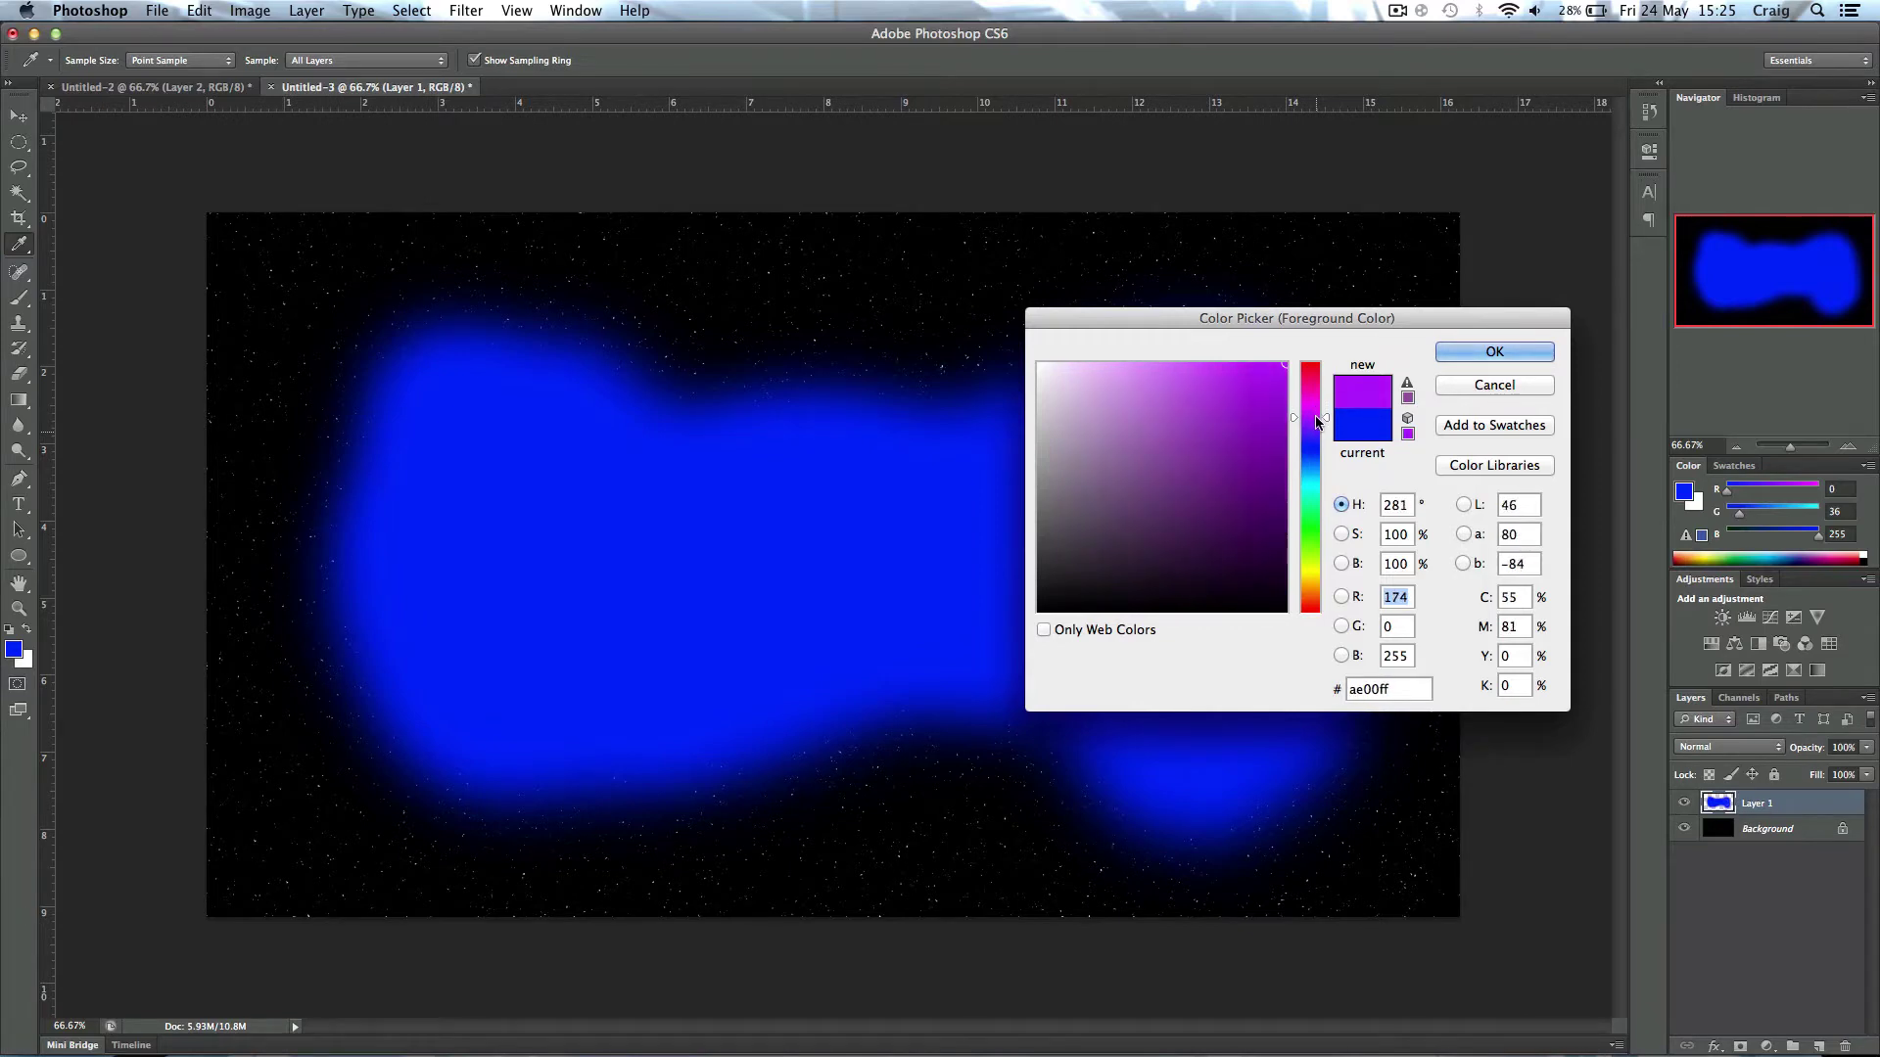
click(1492, 353)
key(b)
mouse_move(616, 631)
mouse_down()
mouse_move(561, 591)
mouse_move(568, 543)
mouse_move(521, 508)
mouse_move(604, 585)
mouse_move(532, 605)
mouse_move(673, 573)
mouse_move(1084, 566)
mouse_move(1162, 511)
mouse_move(1093, 504)
mouse_move(956, 541)
mouse_move(1234, 486)
mouse_move(1246, 610)
mouse_move(1187, 659)
mouse_move(789, 567)
mouse_up()
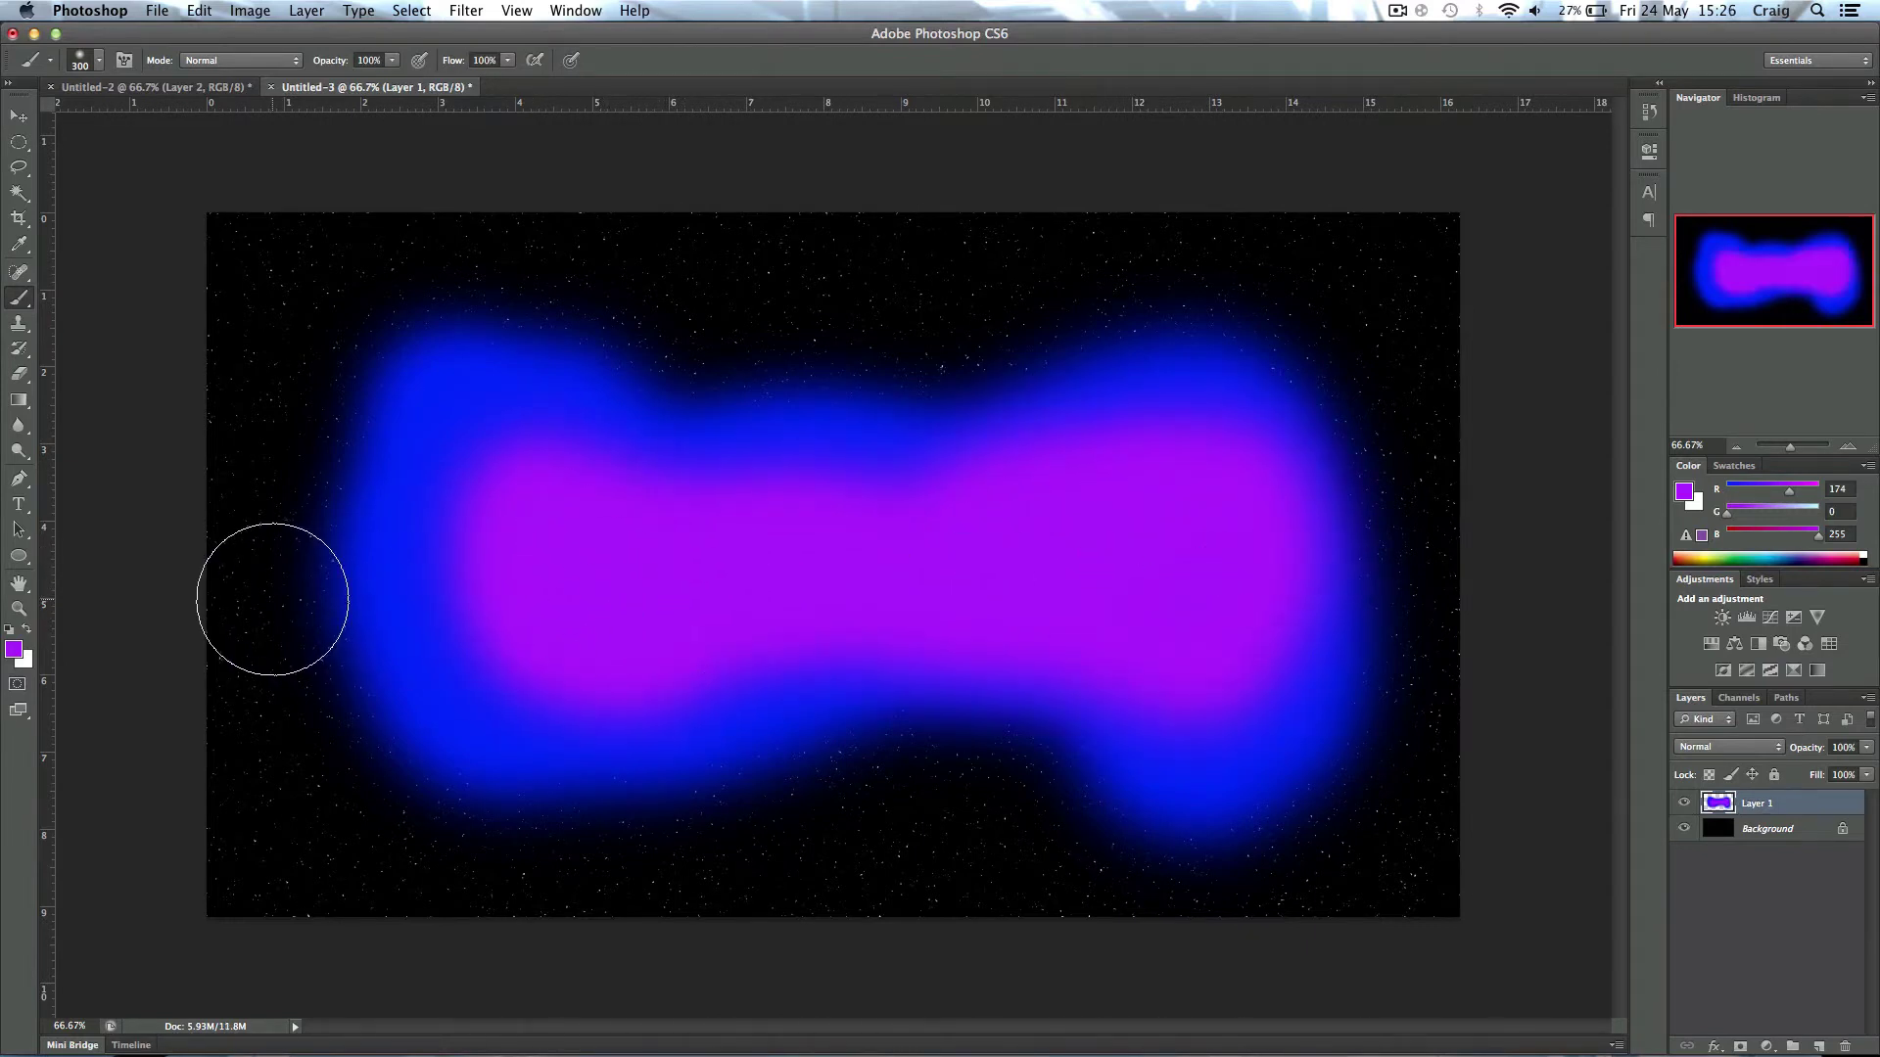
Step: Switch to white and paint a bright core along the cloud's centre
key(d)
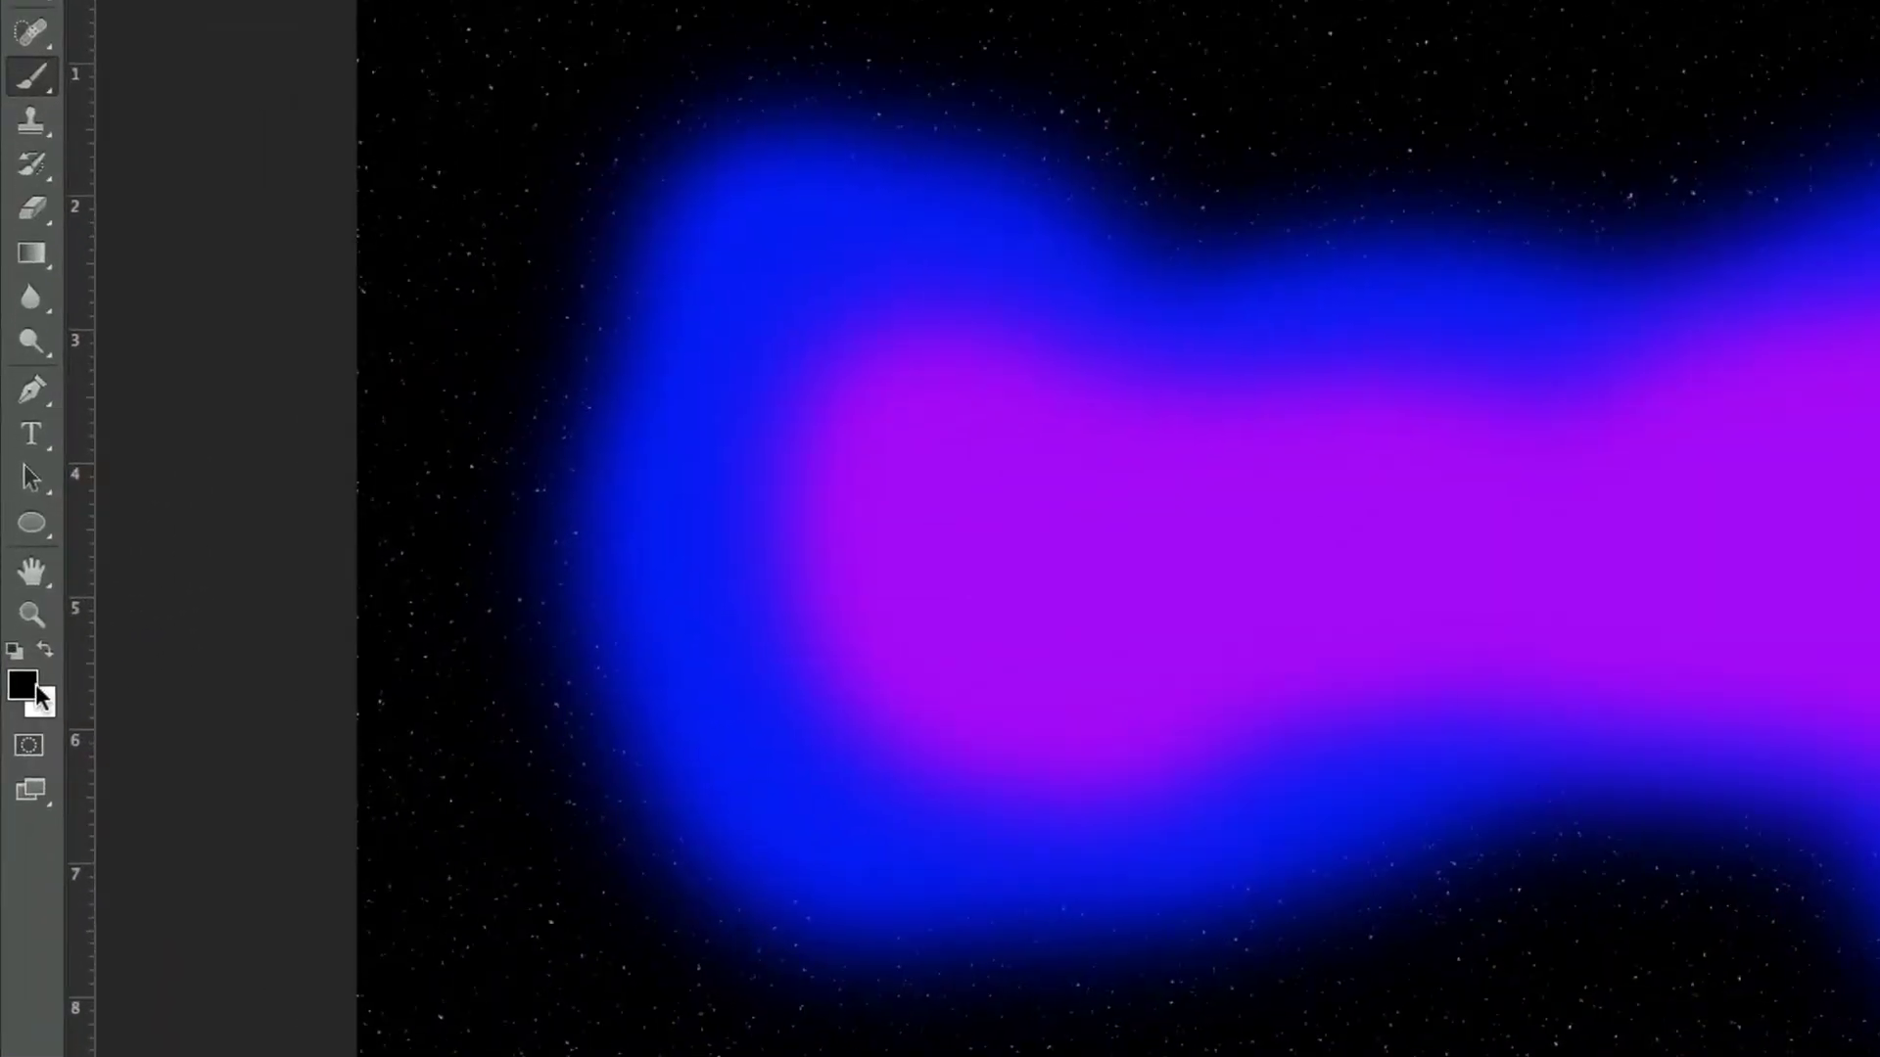
key(x)
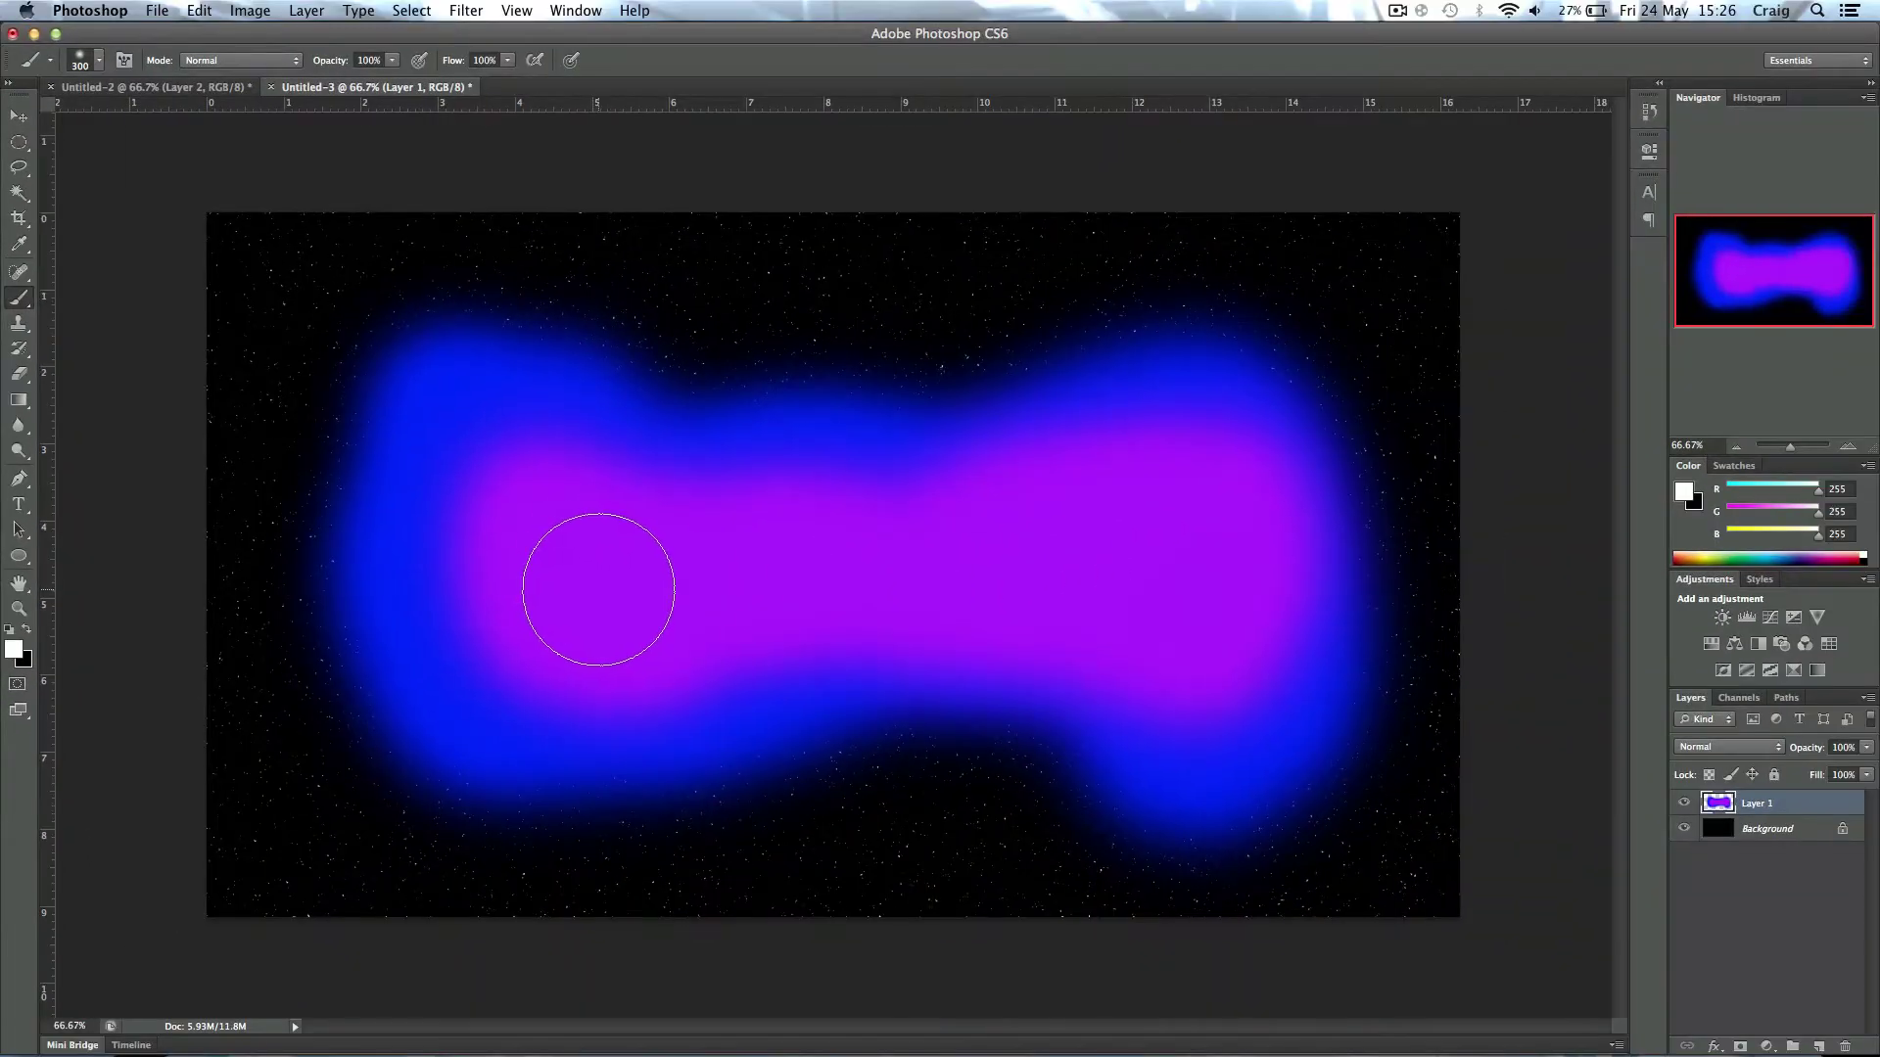
drag(992, 583, 1204, 567)
mouse_move(876, 578)
mouse_down()
mouse_move(1135, 555)
mouse_move(1166, 534)
mouse_move(1140, 592)
mouse_move(808, 579)
mouse_move(714, 596)
mouse_up()
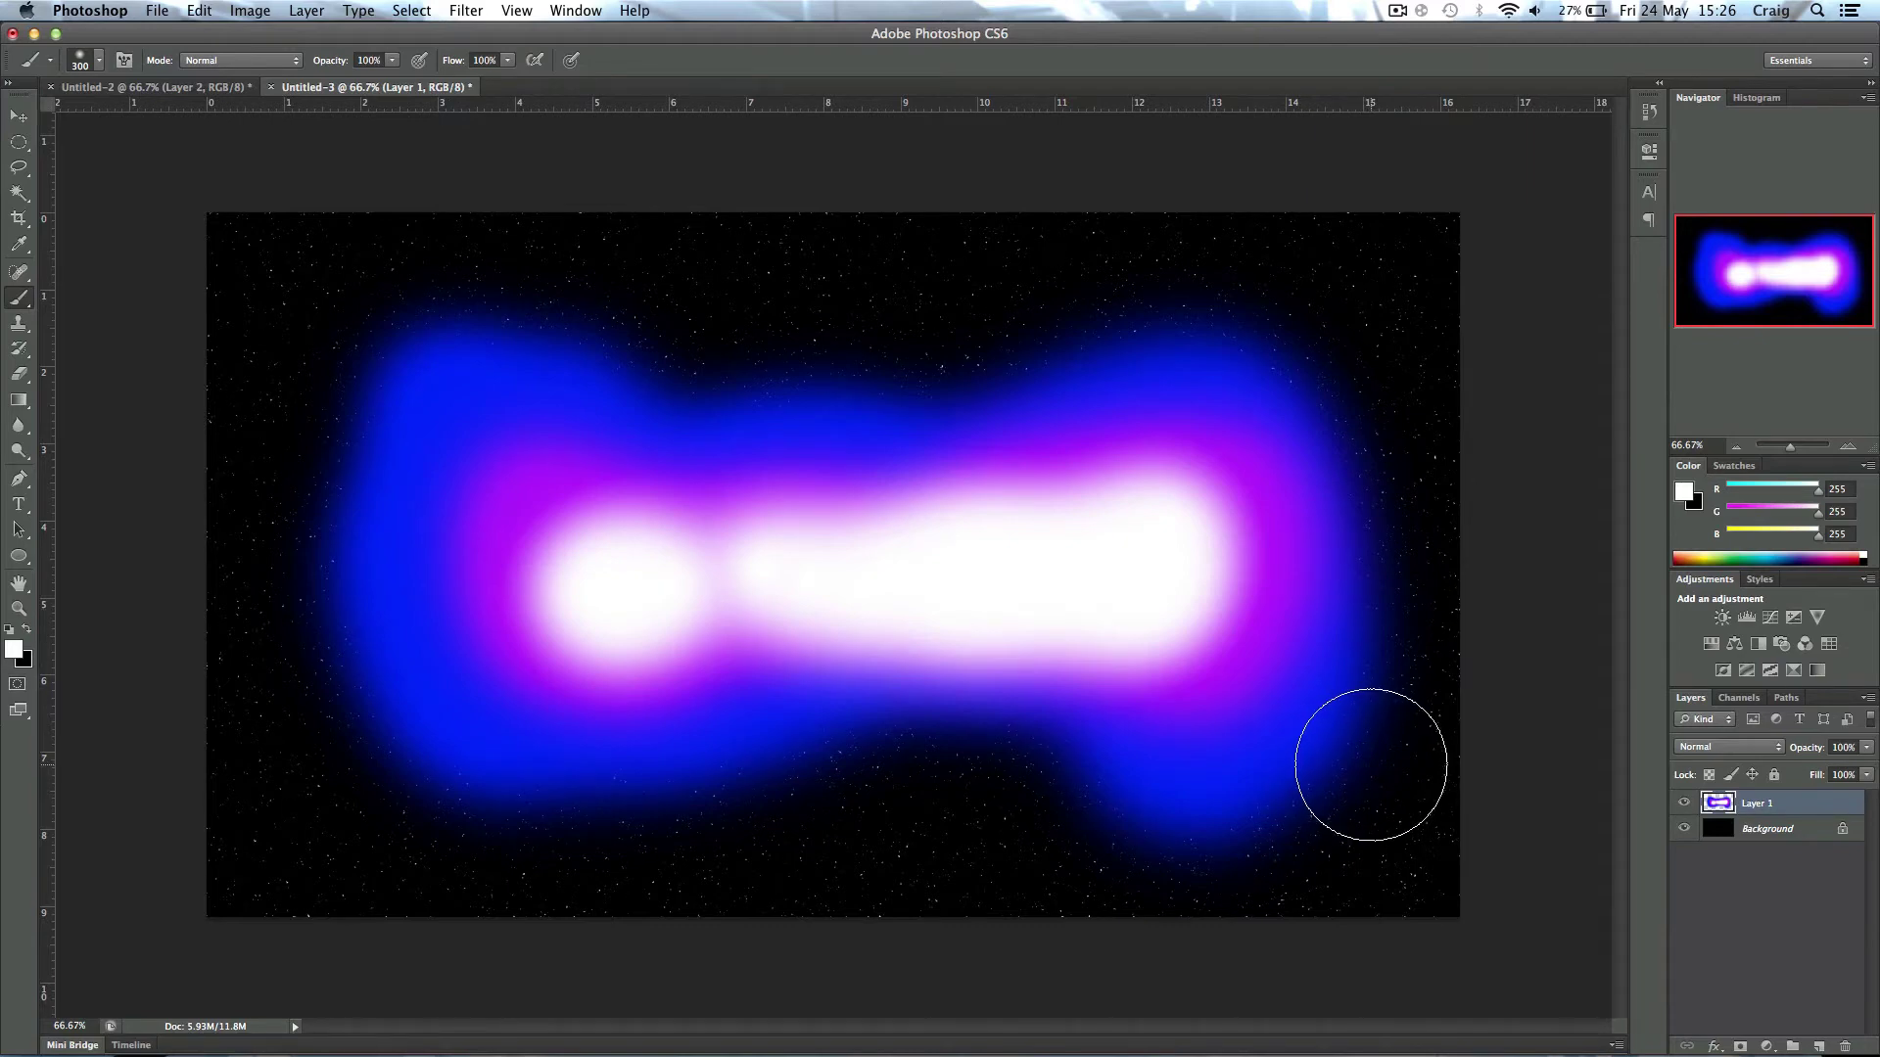
Step: Apply a 108.9-pixel Gaussian Blur to Layer 1 to merge the colours into haze
click(472, 14)
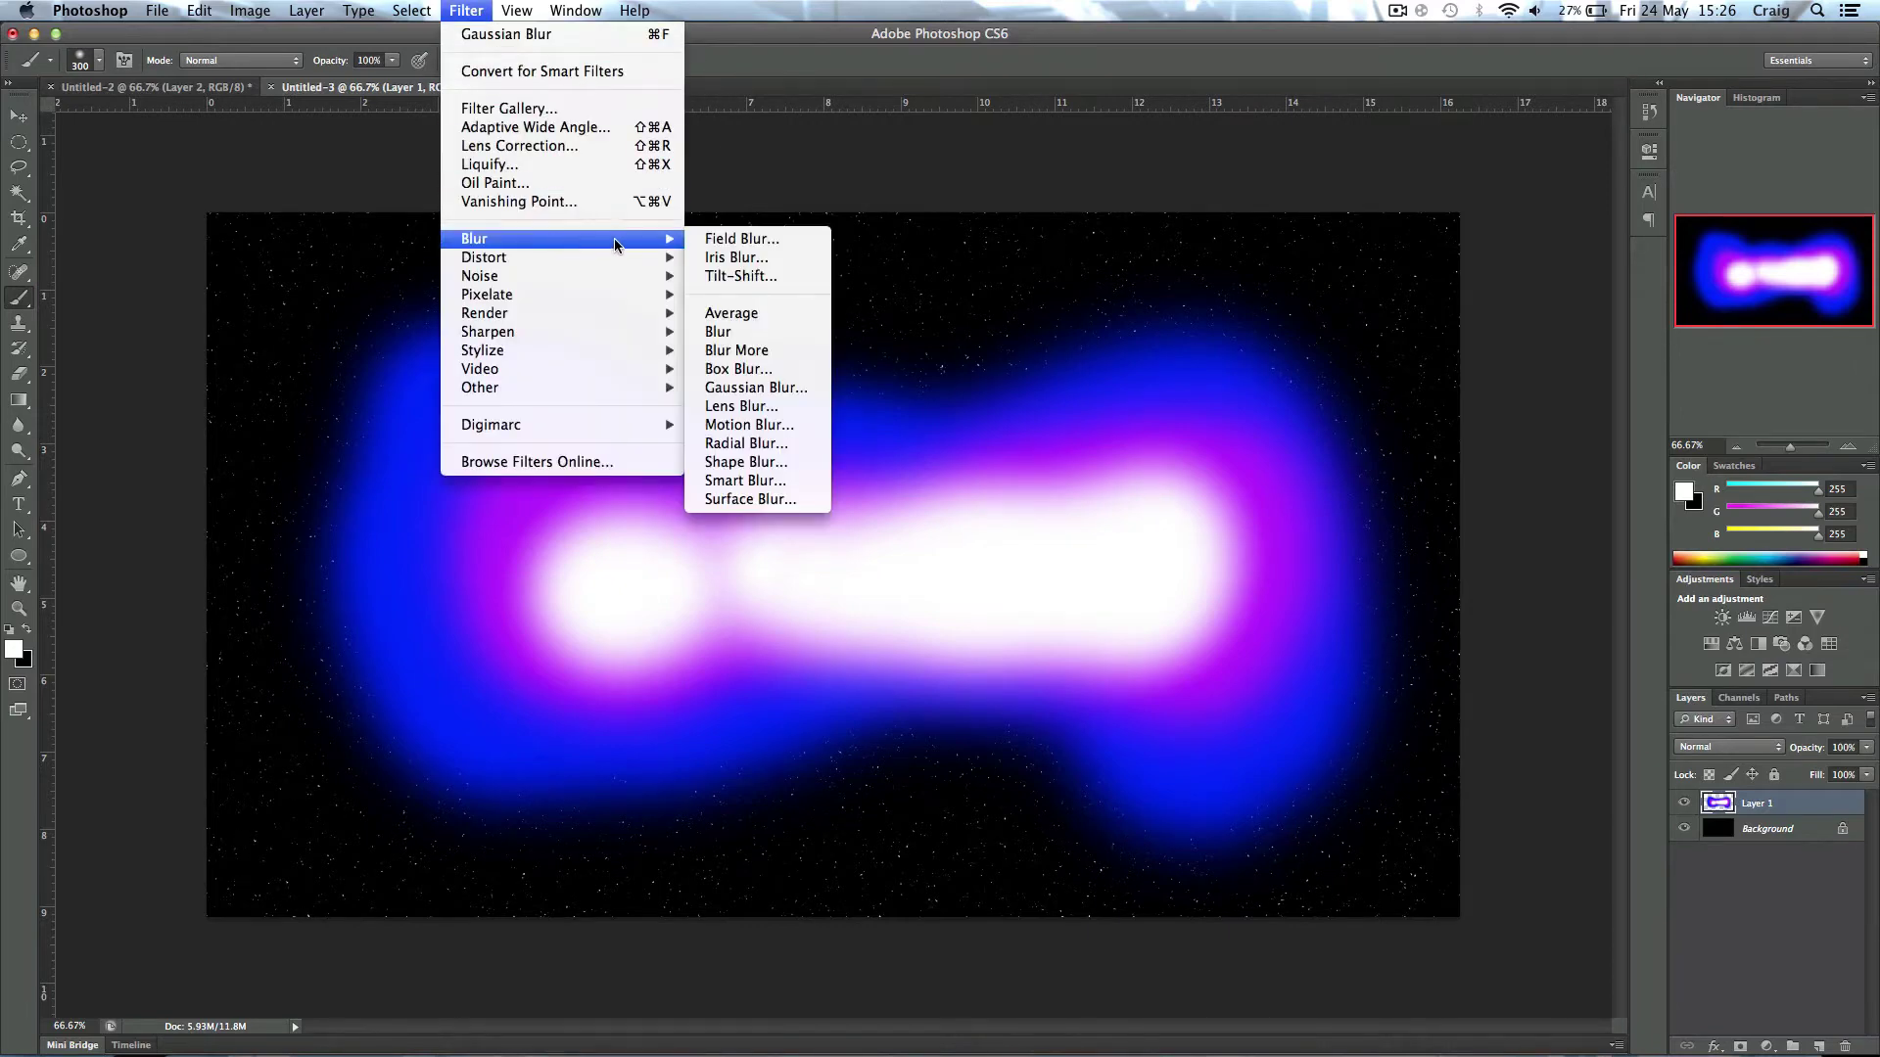
click(756, 388)
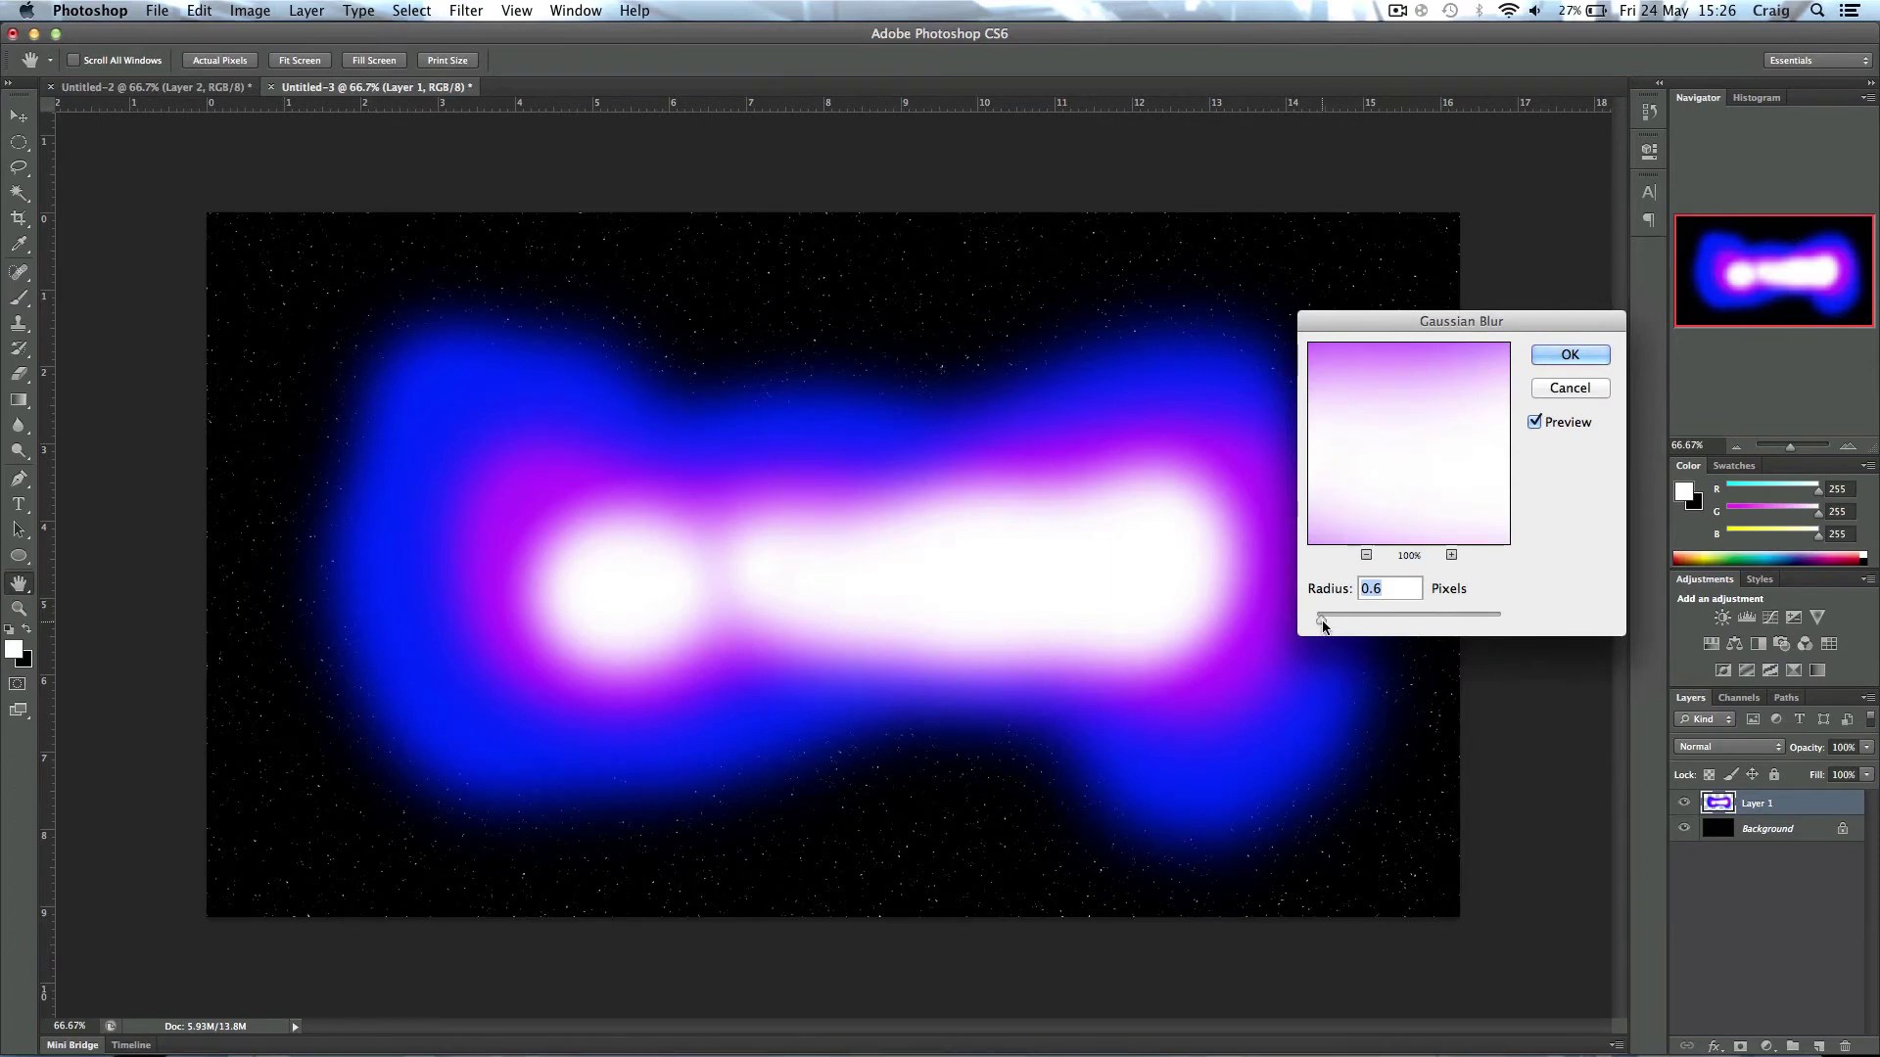
drag(1327, 627, 1438, 627)
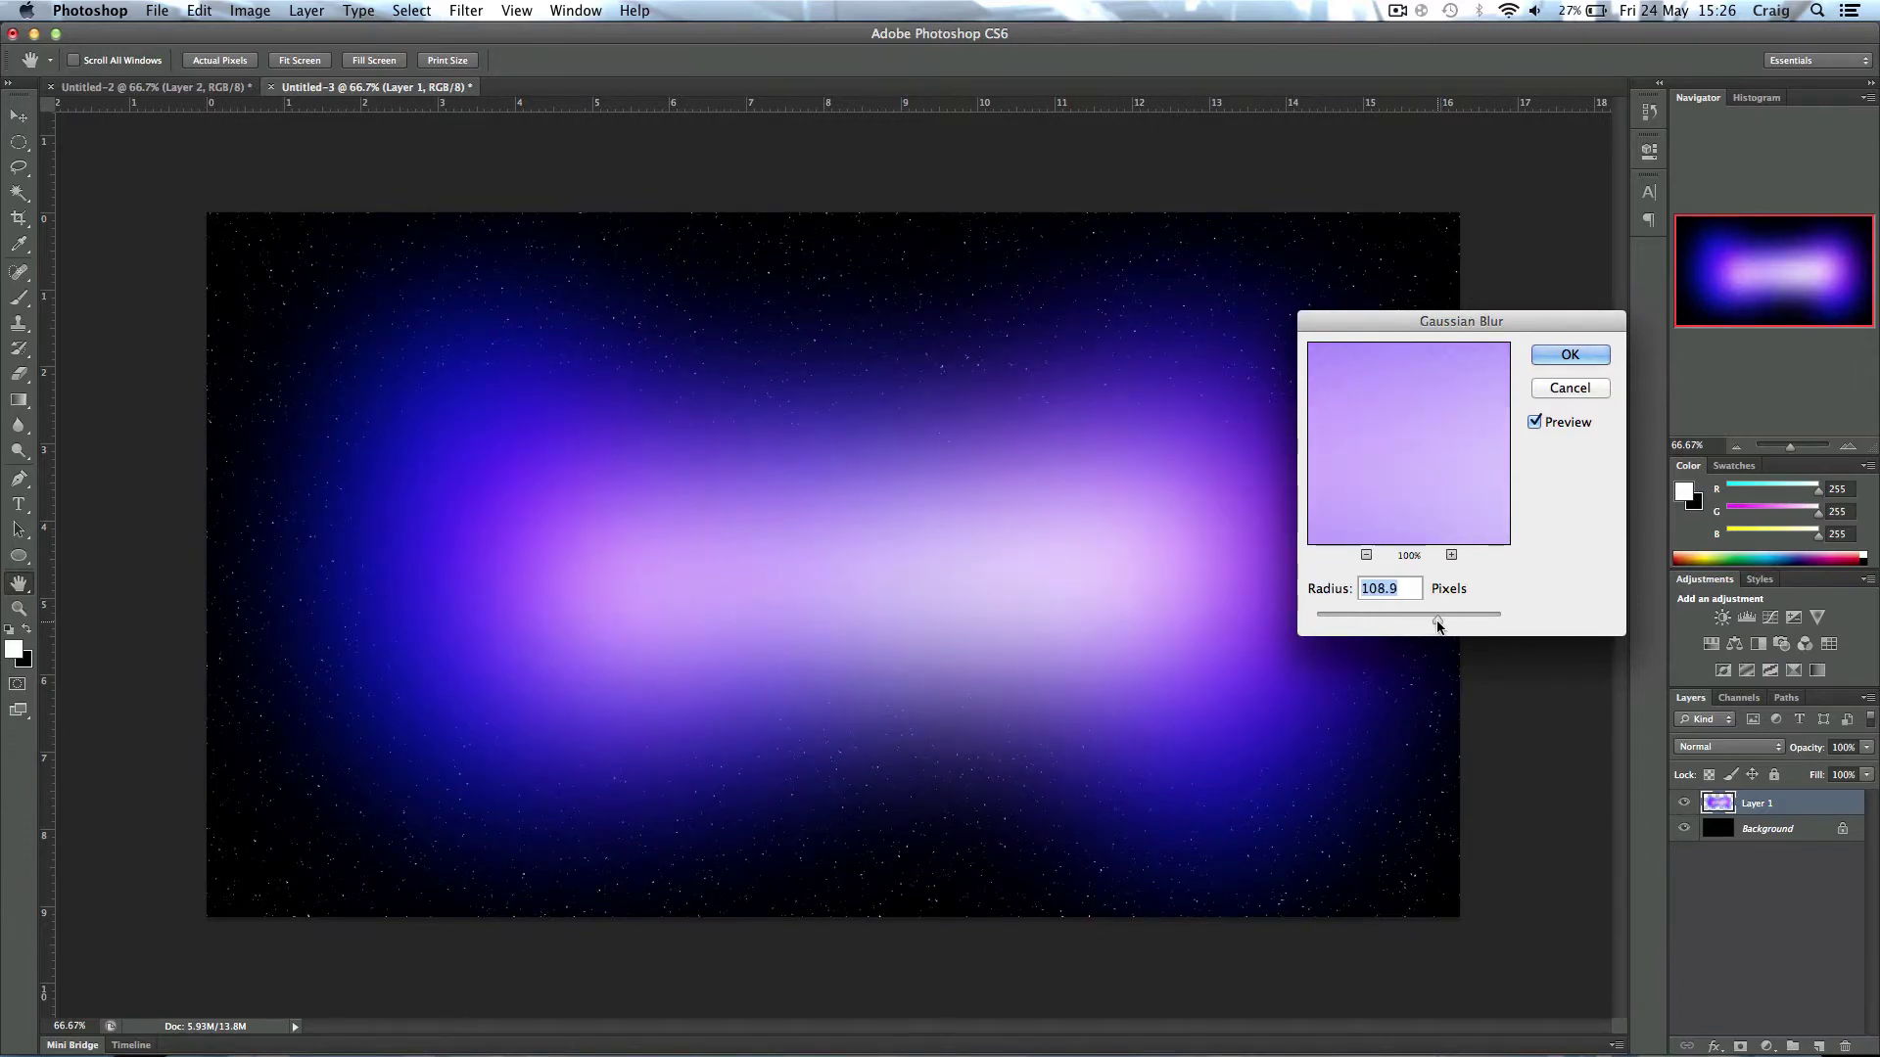
click(1569, 354)
key(b)
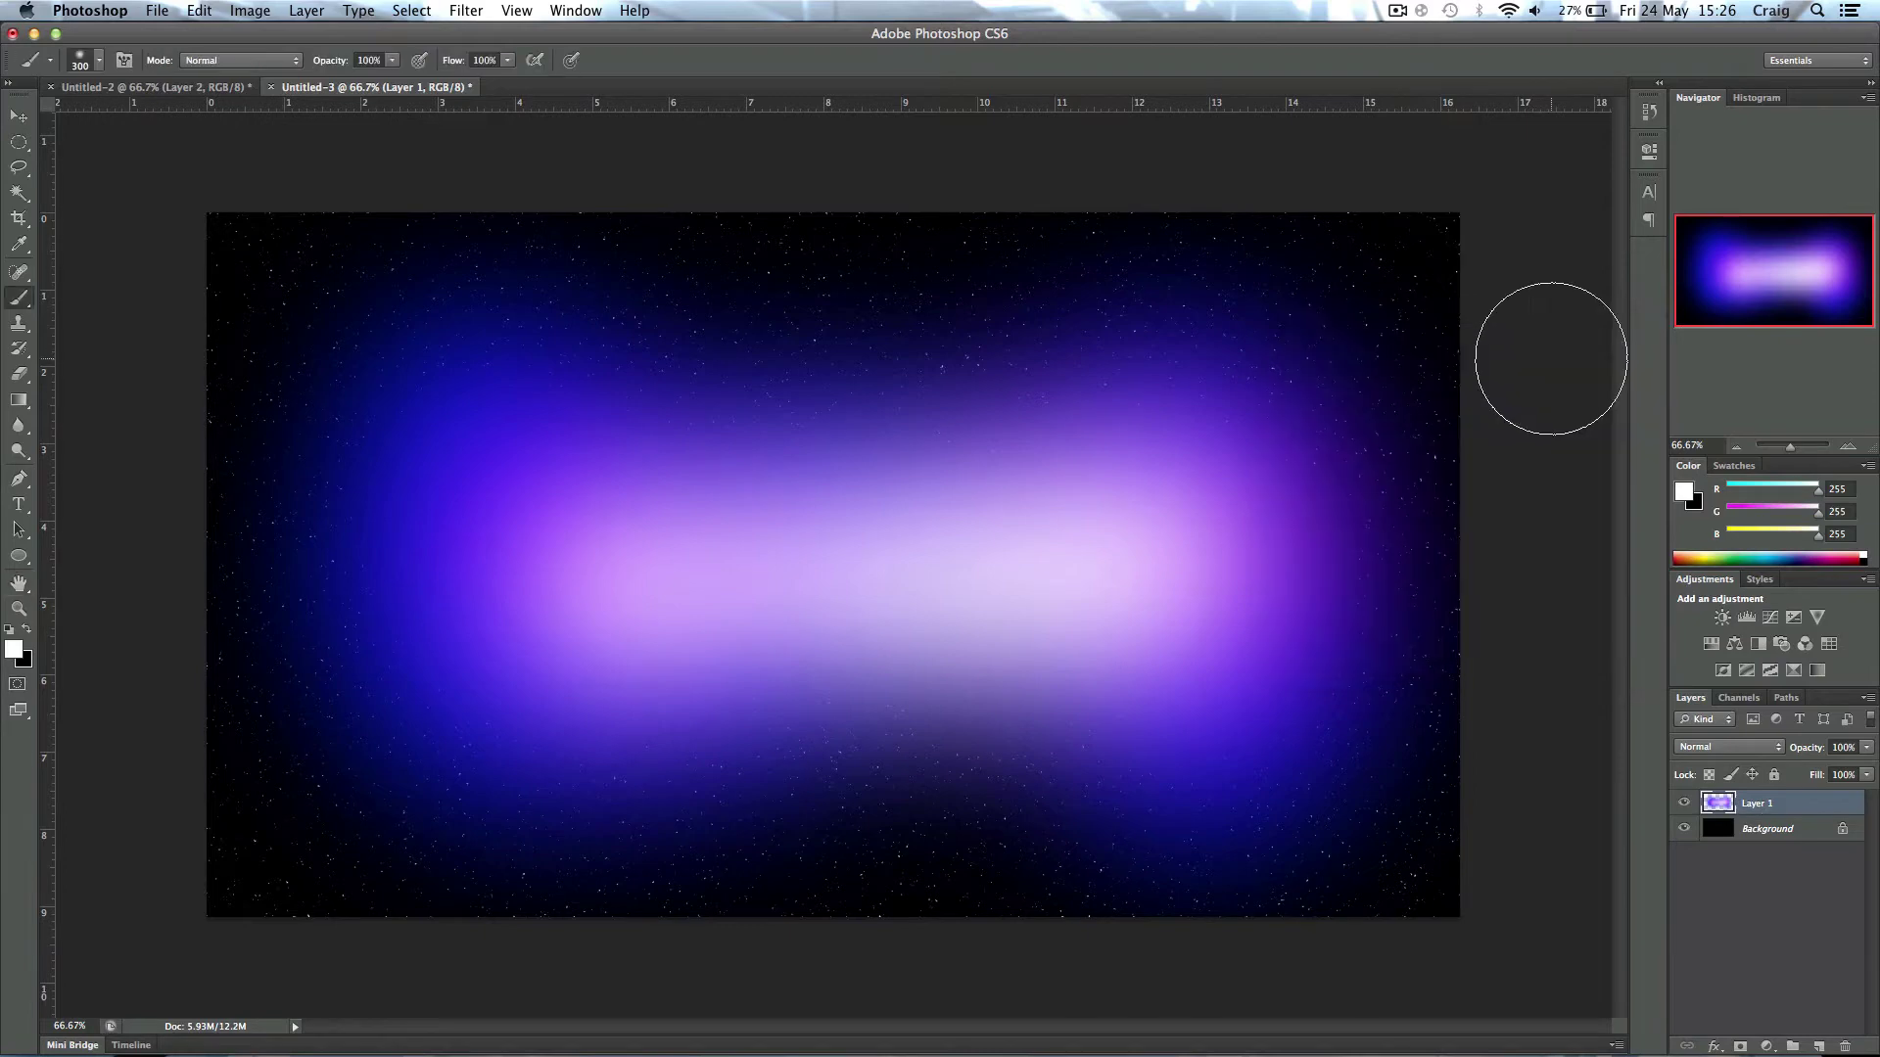
Step: Add a new Layer 2 and fill it with rendered grey clouds
click(1818, 1046)
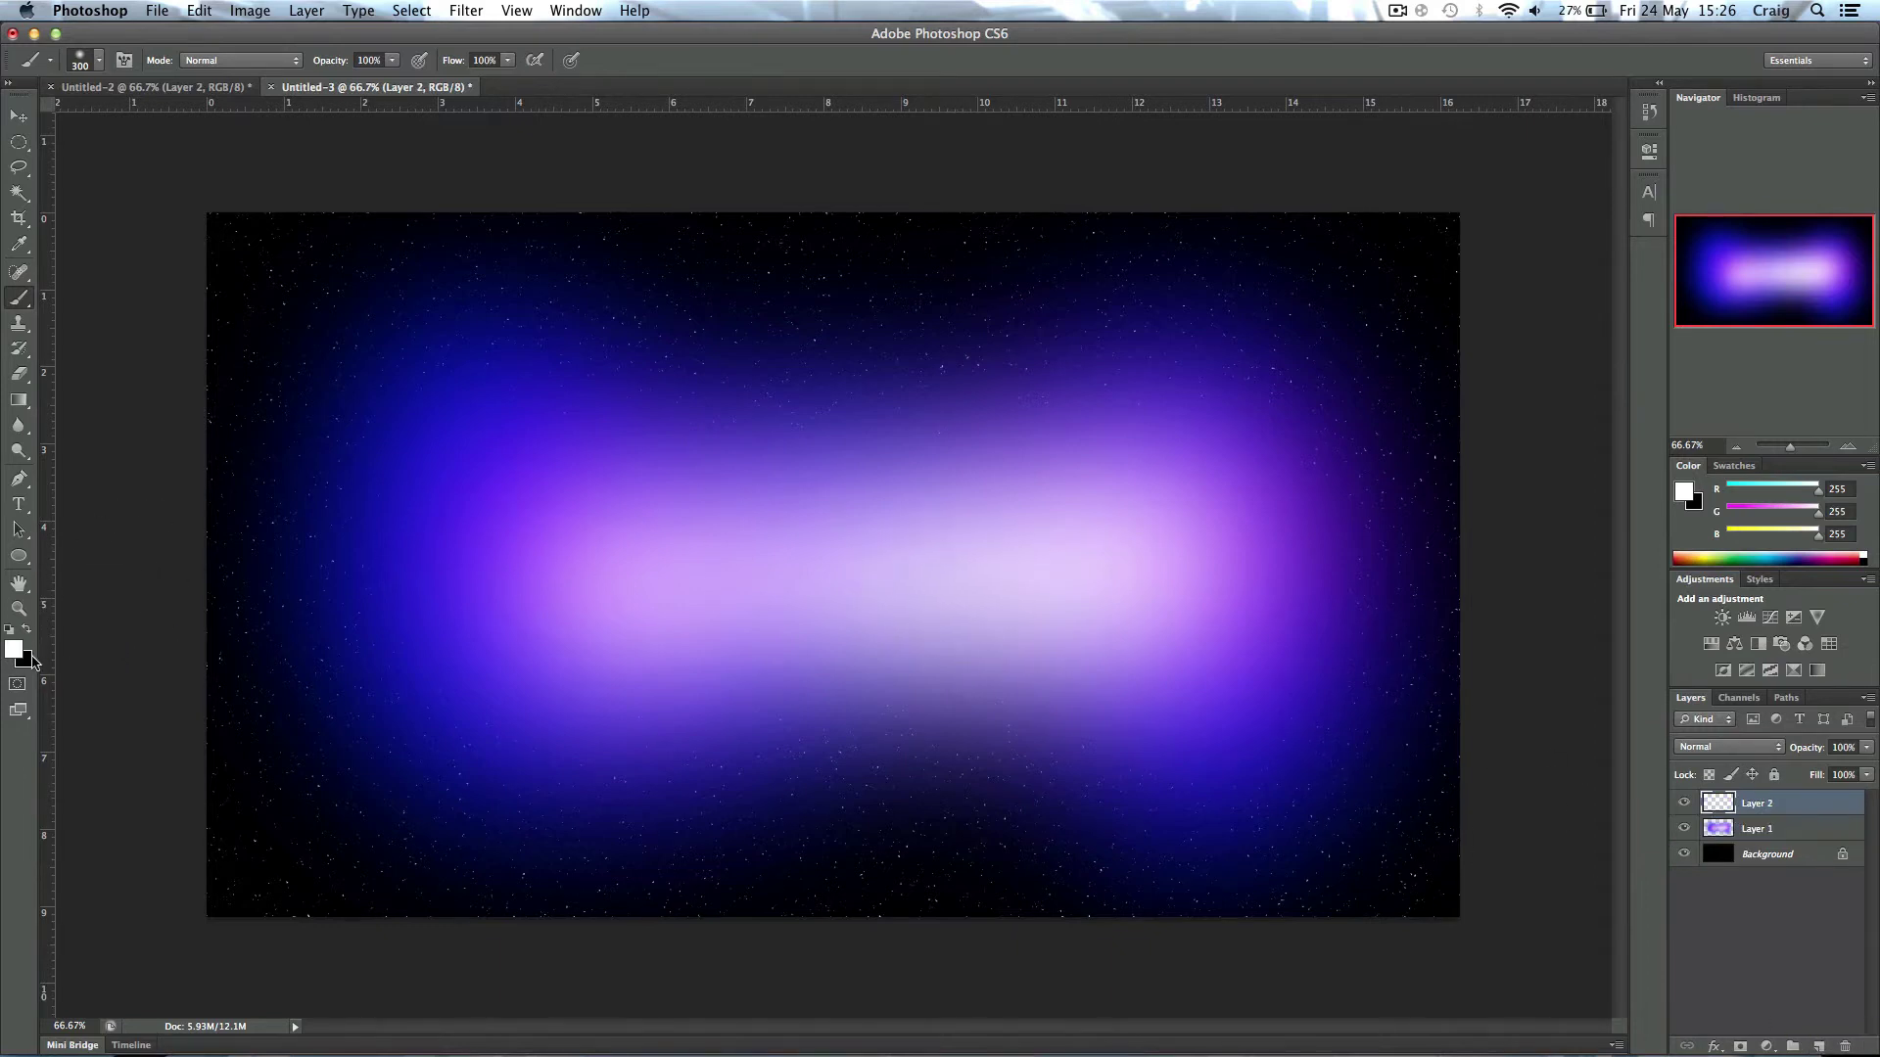
click(466, 10)
mouse_move(589, 314)
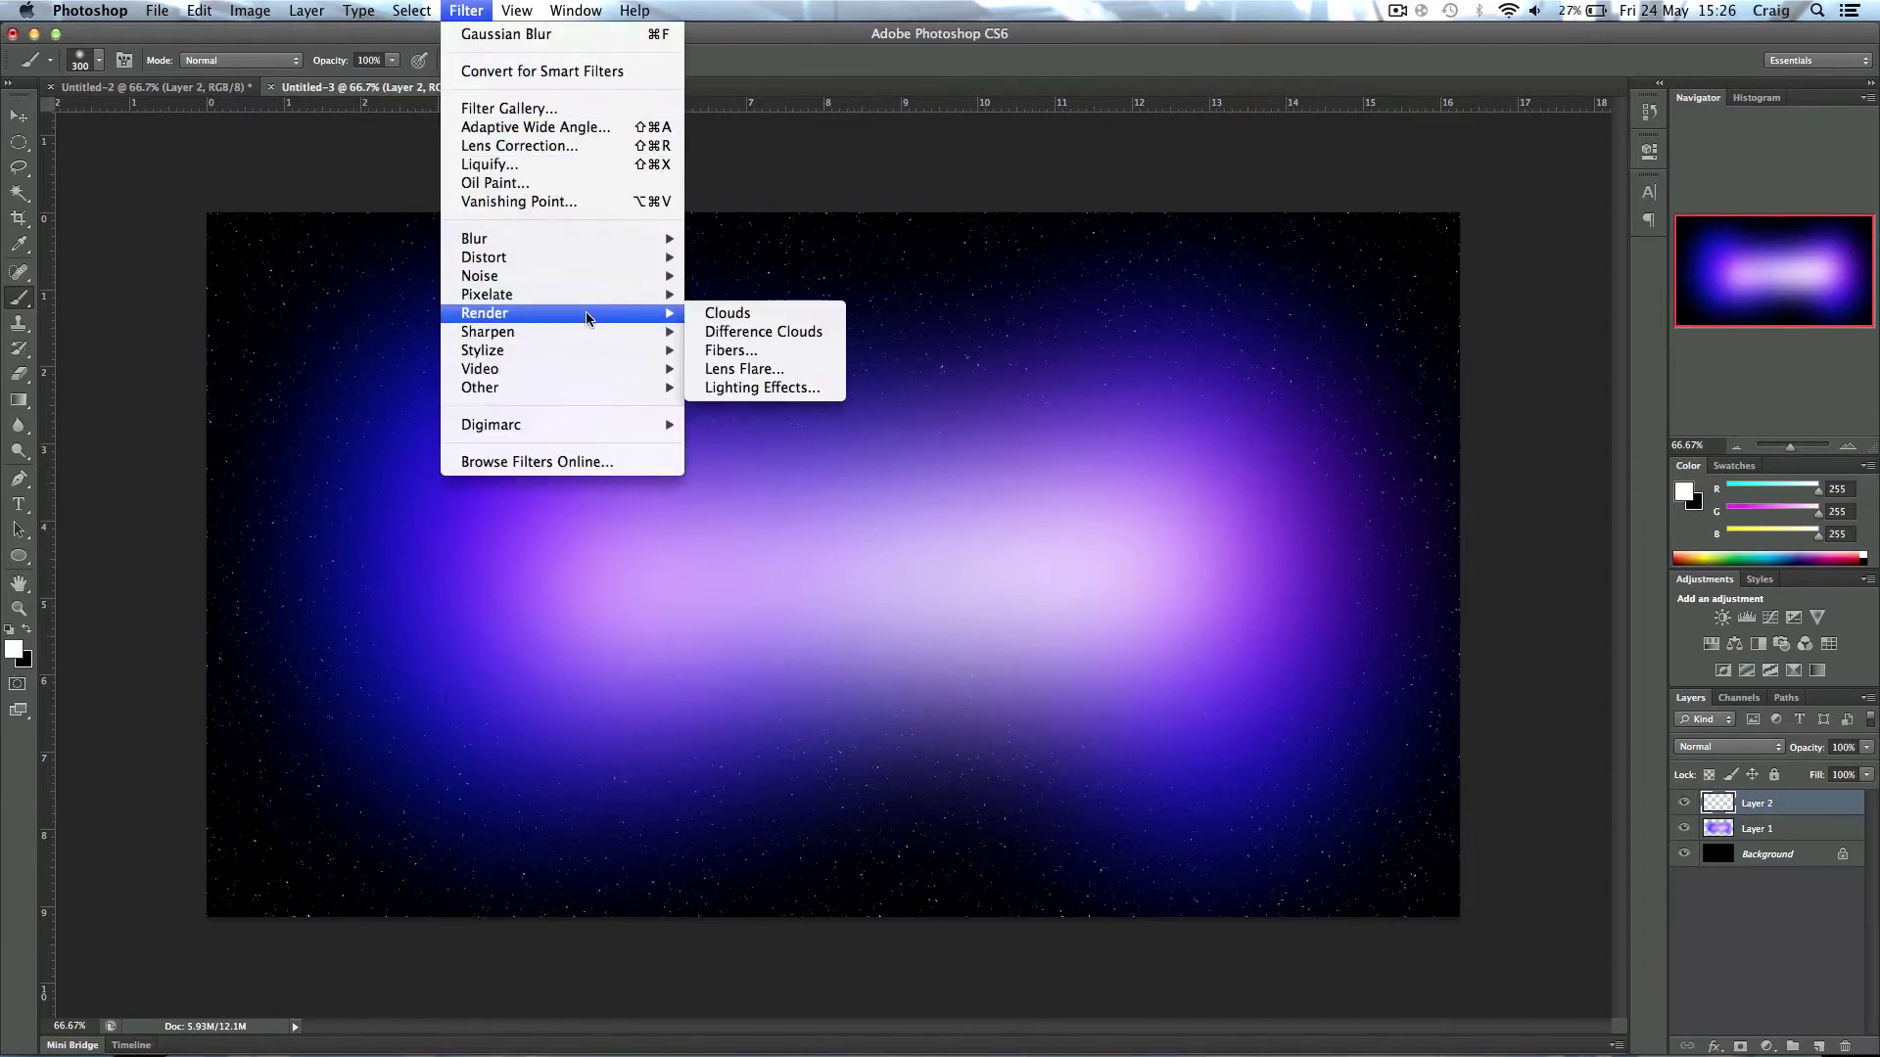
click(723, 313)
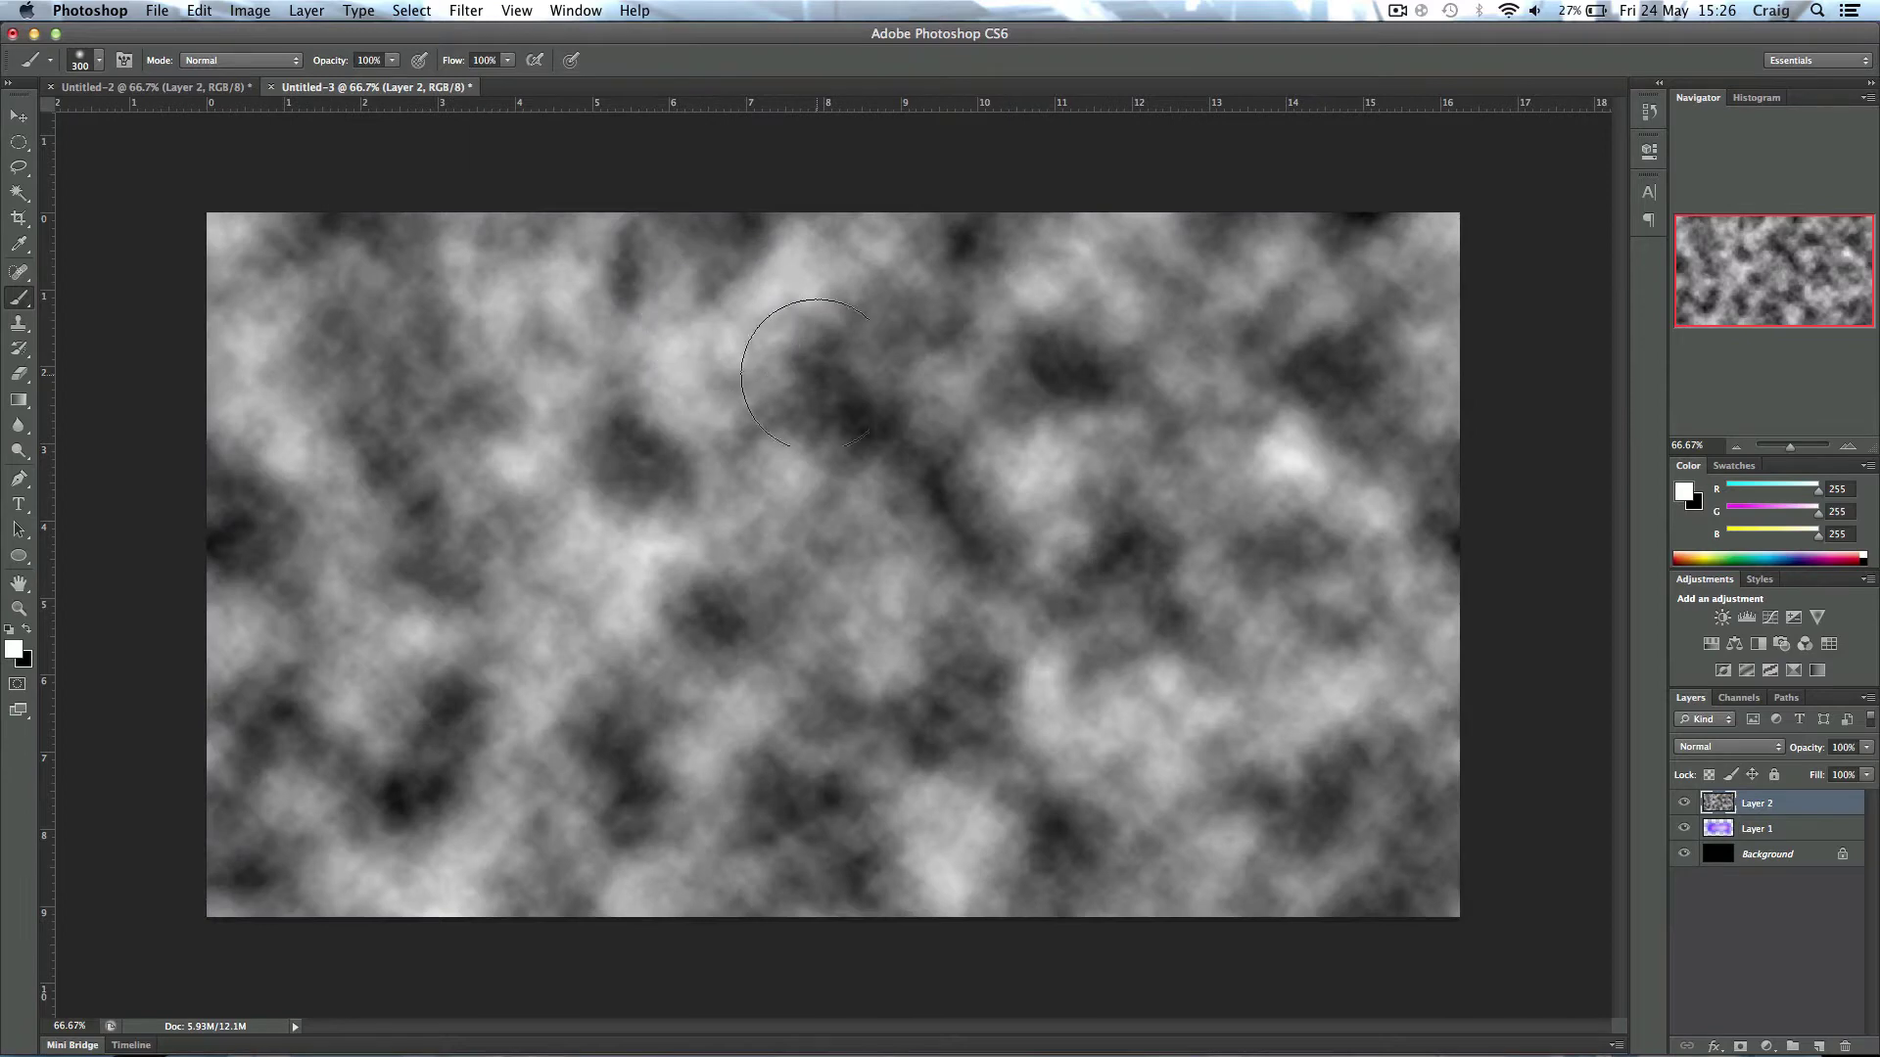
Step: Set Layer 2's blend mode to Color Dodge after trying Color Burn
click(1706, 750)
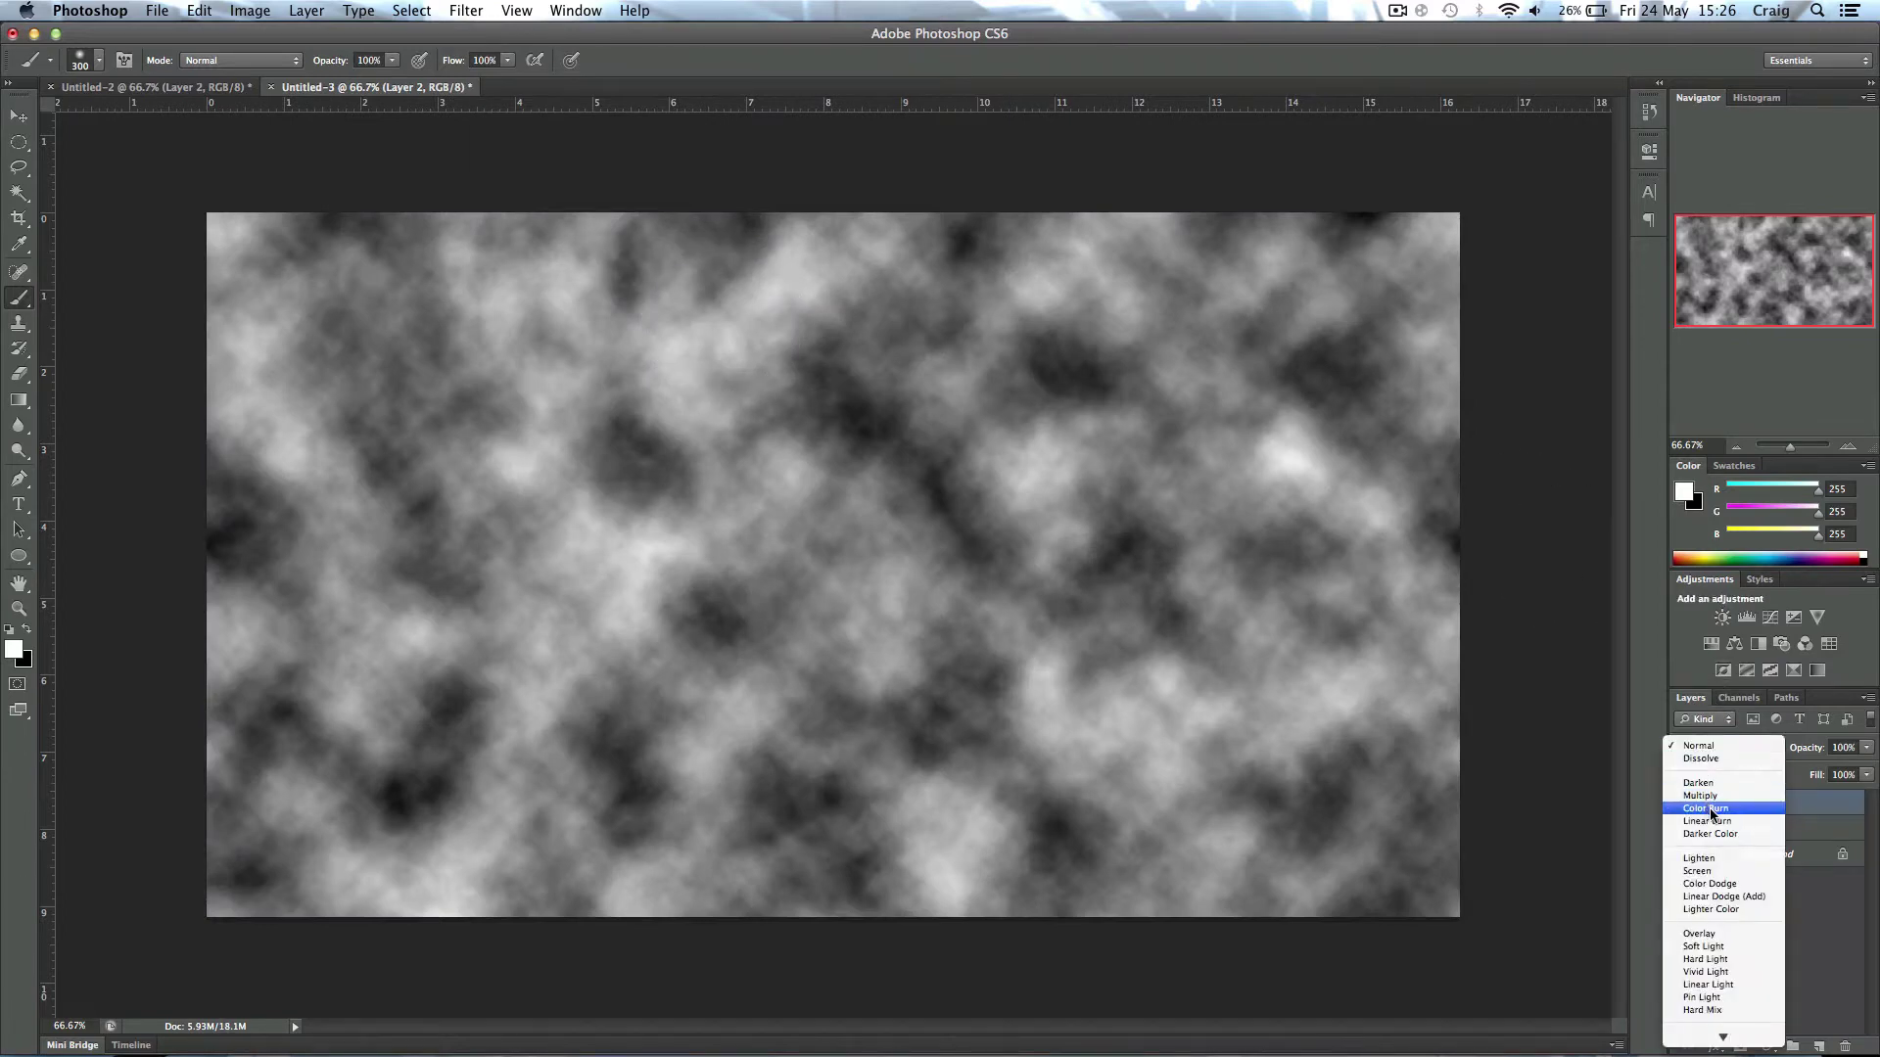
click(1711, 810)
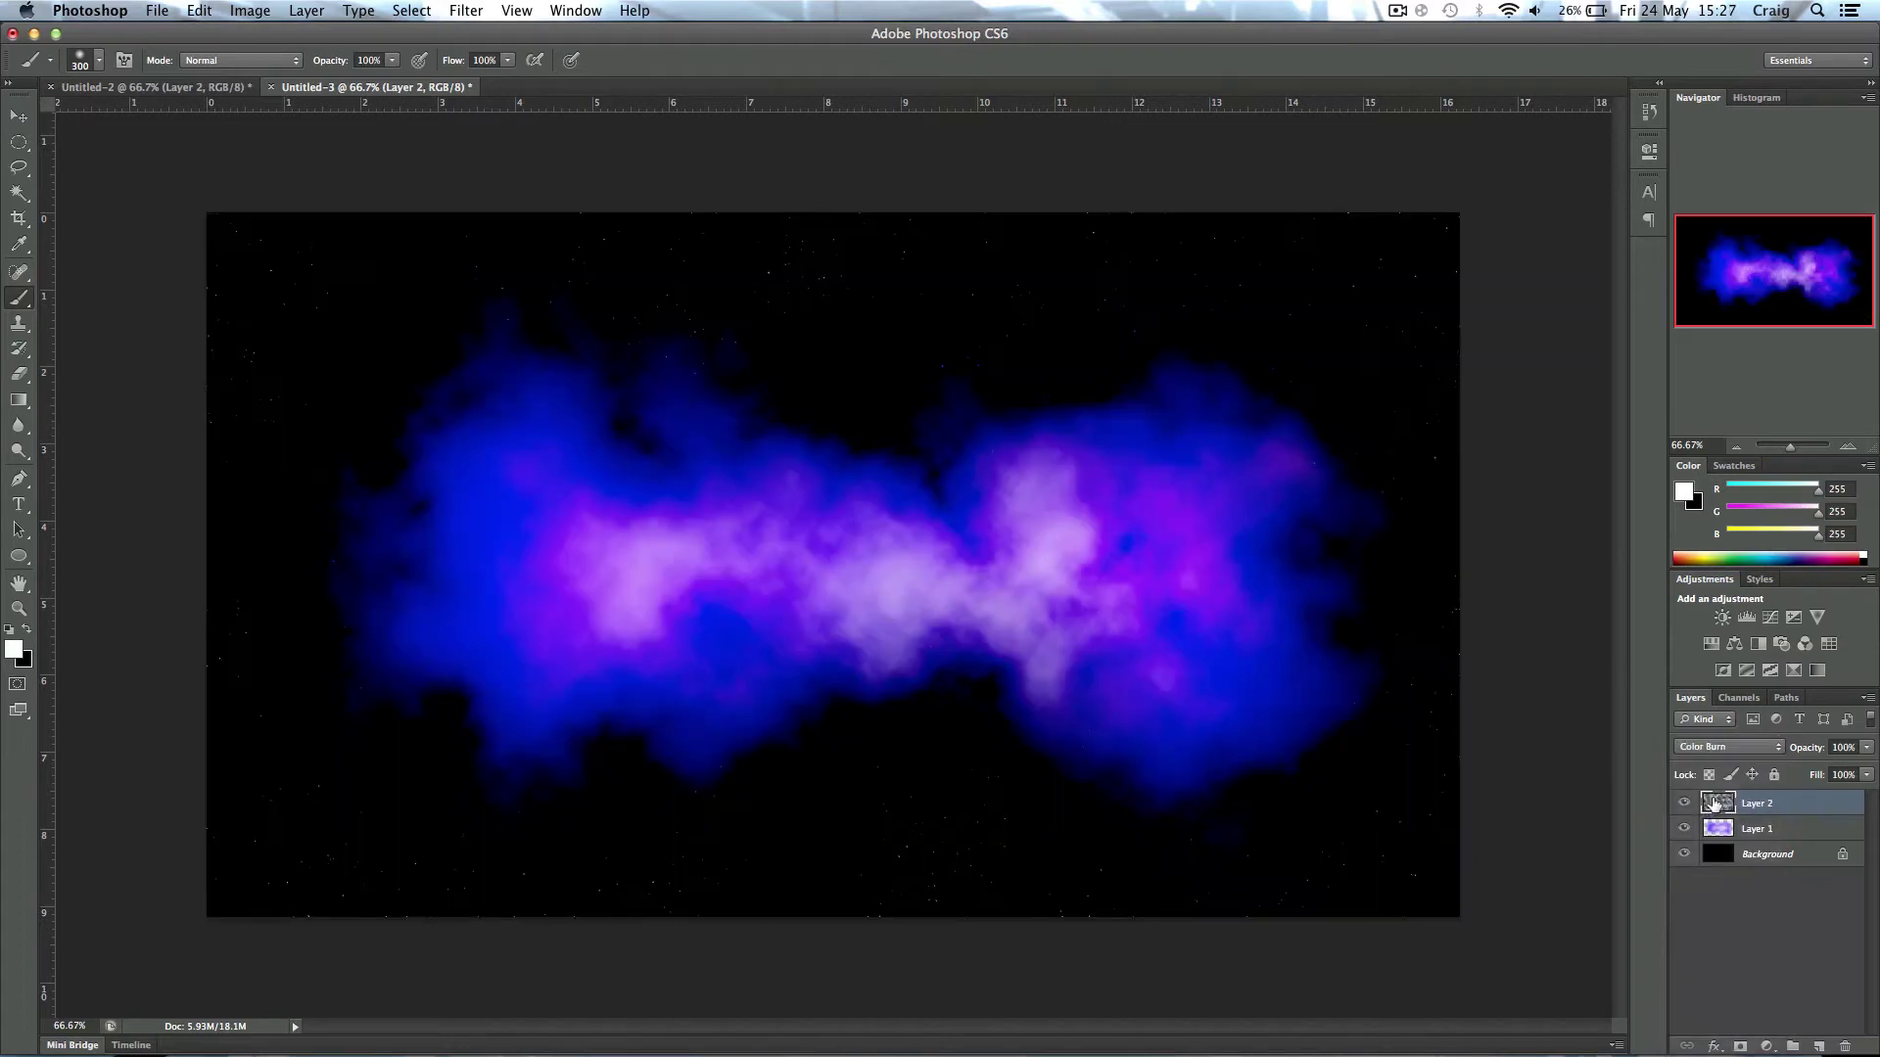
click(1729, 760)
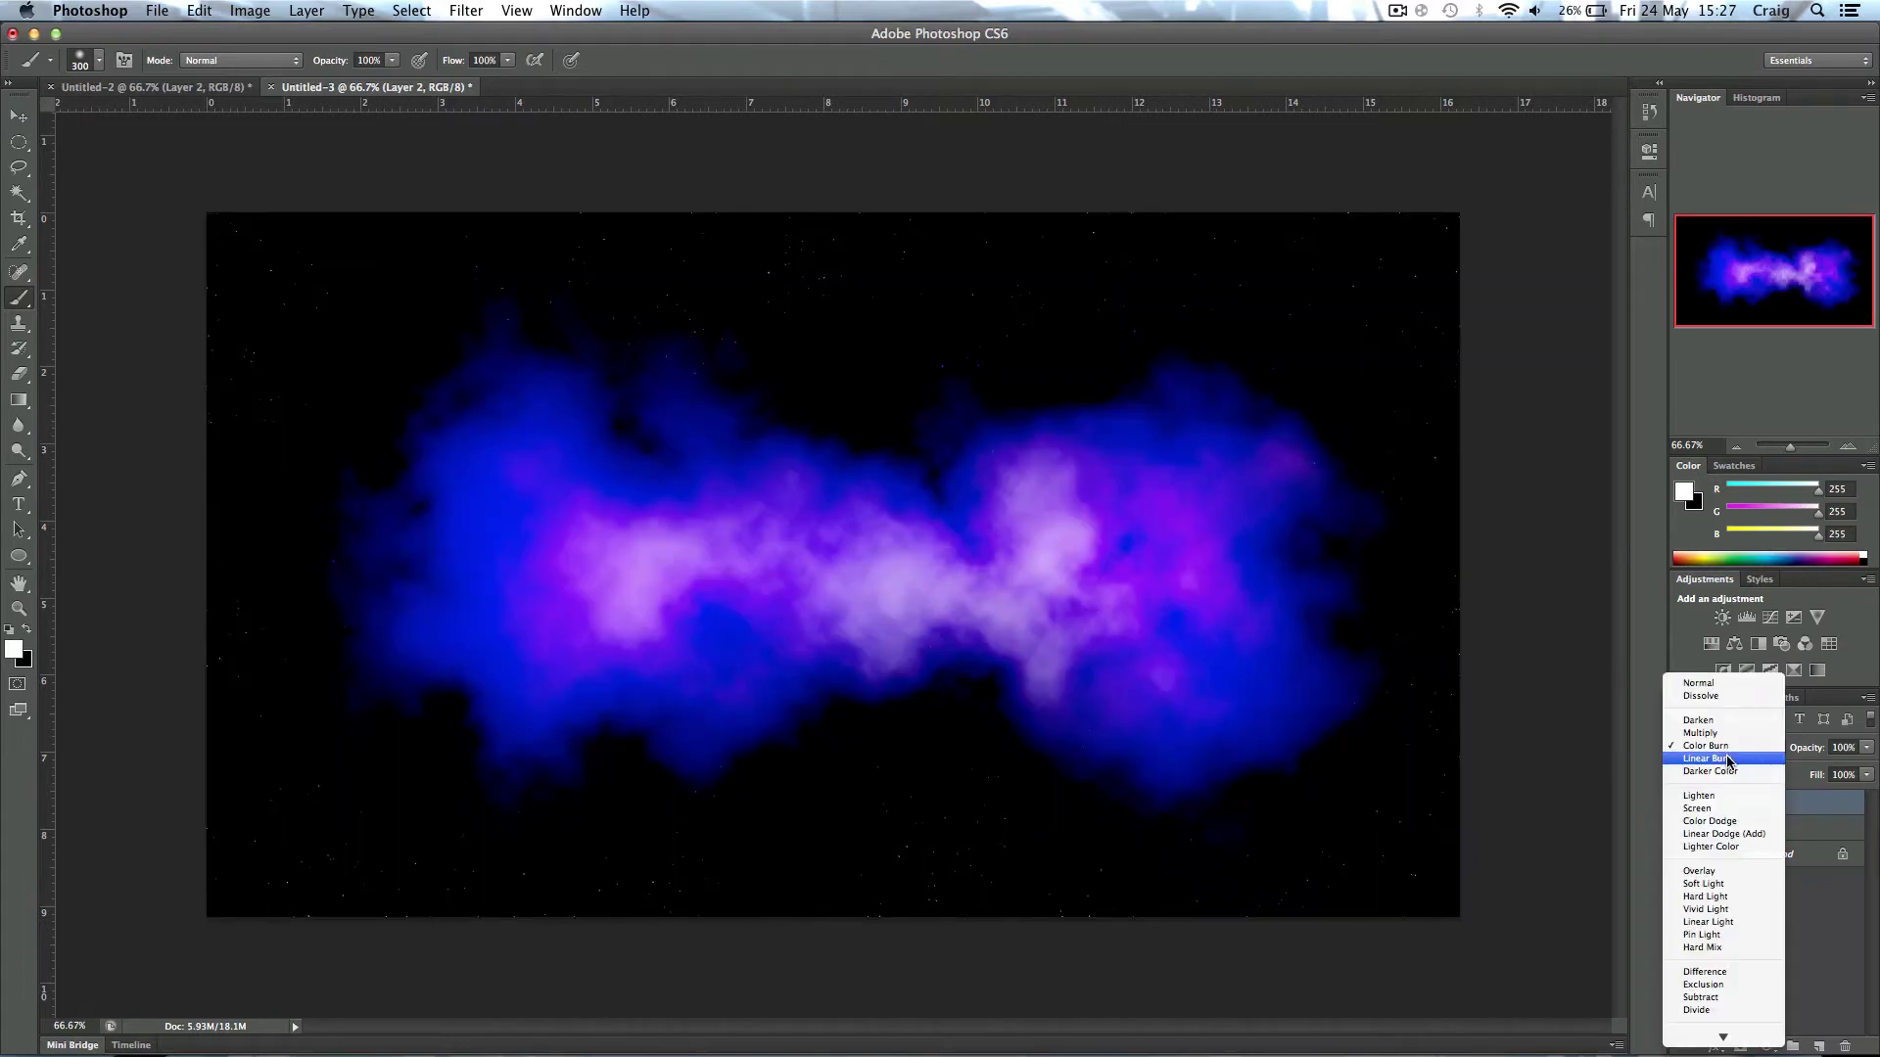
click(1715, 823)
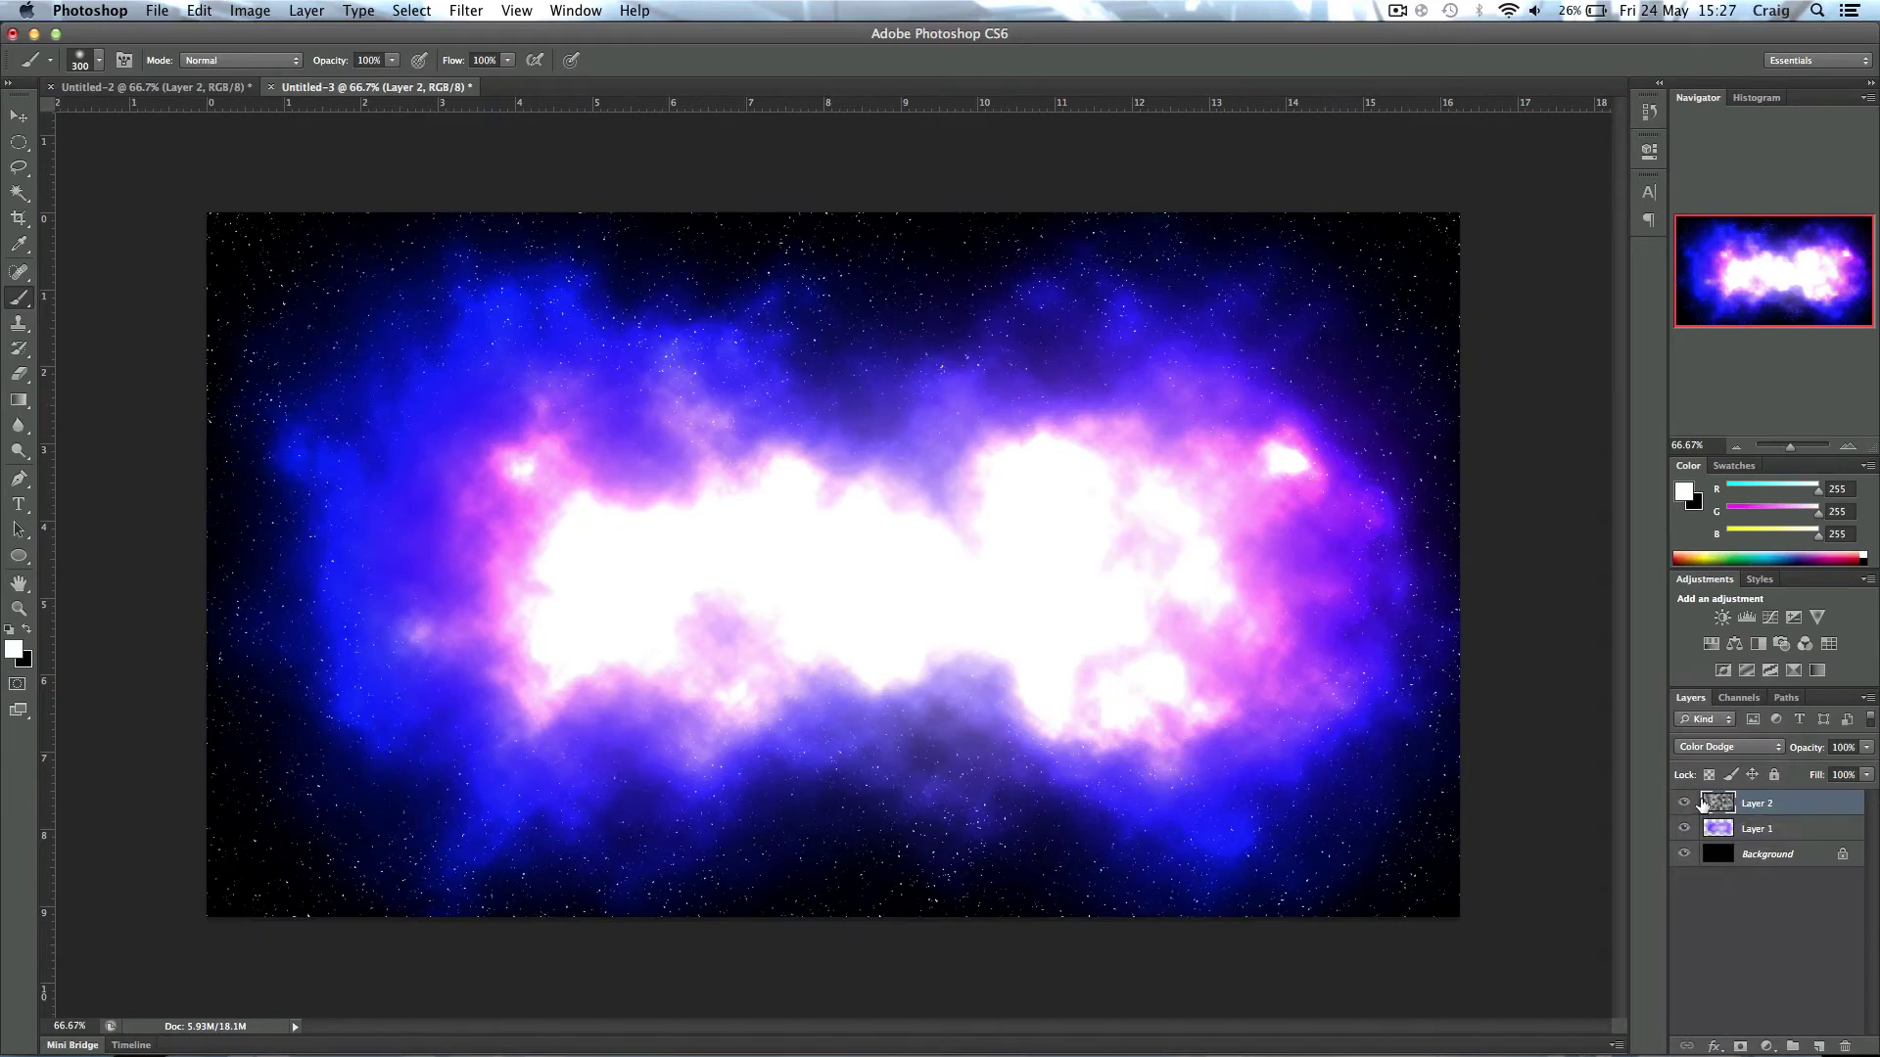
Step: Apply Levels with a 0.56 midtone to the Layer 2 clouds
click(260, 12)
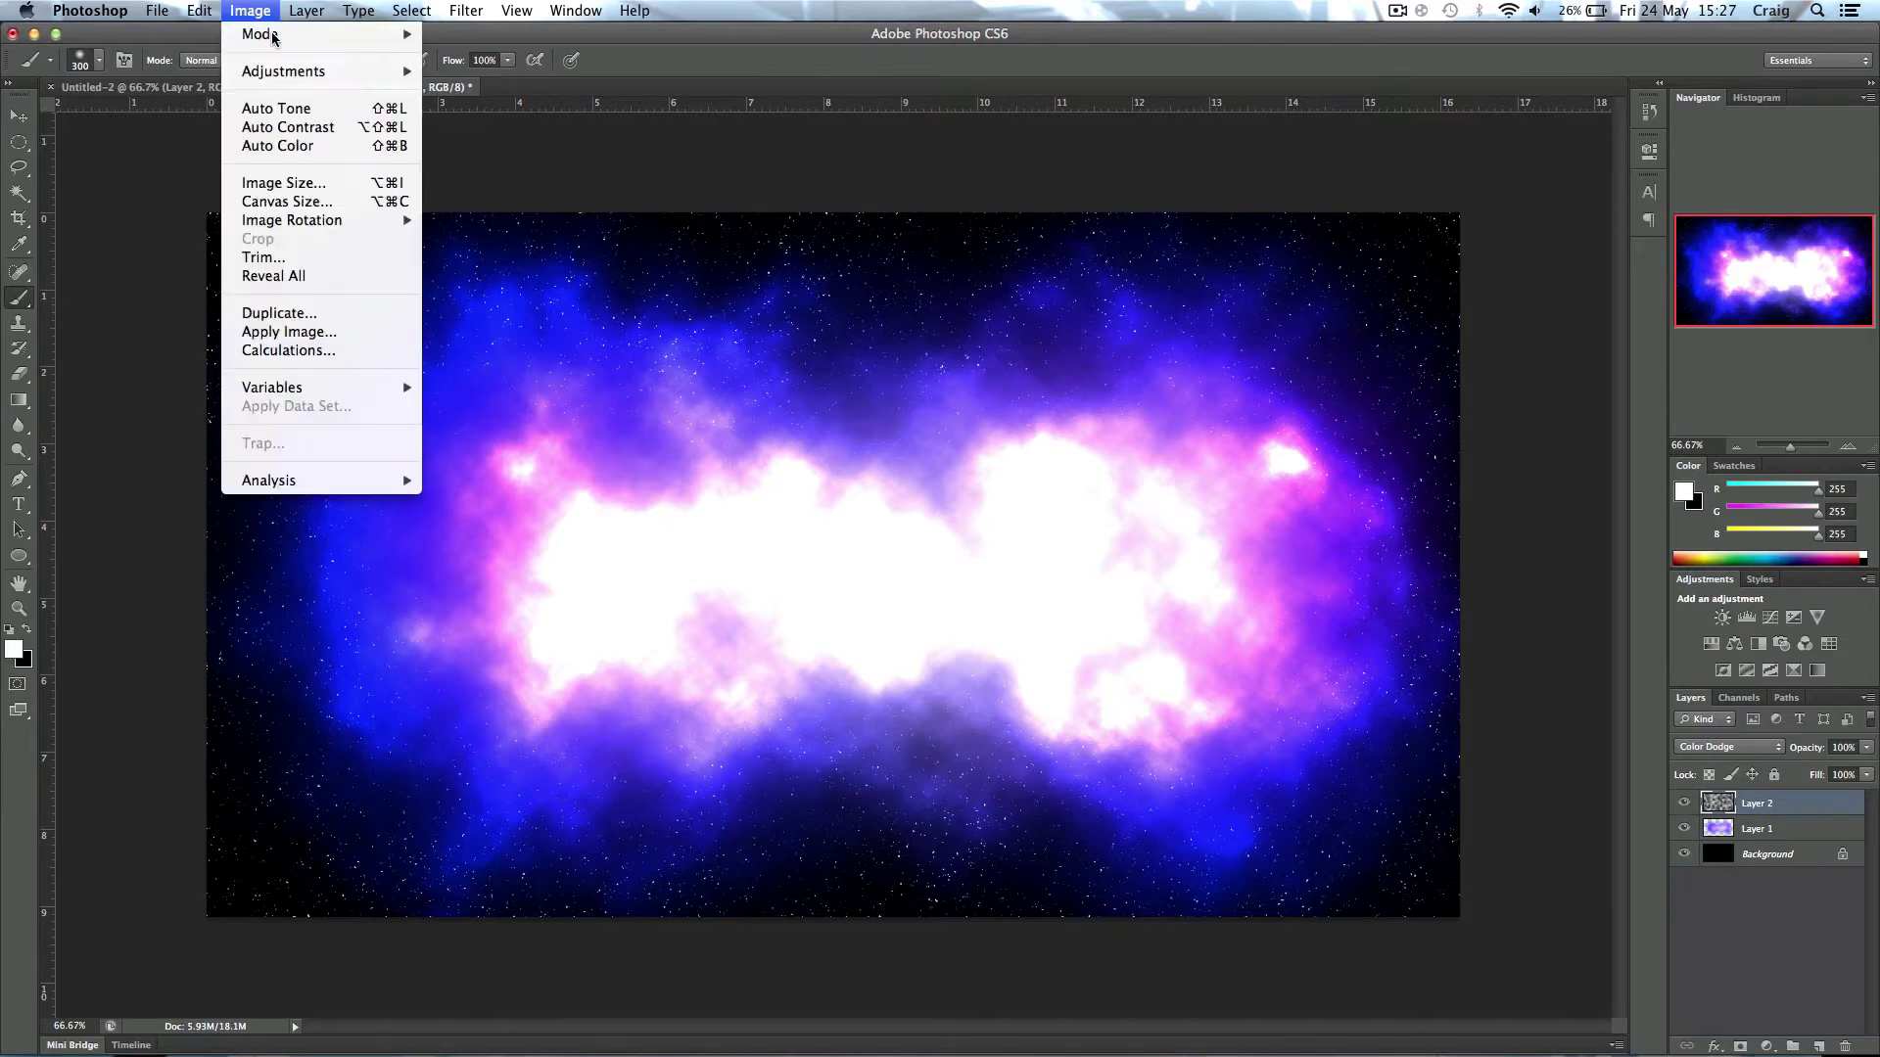
mouse_move(293, 76)
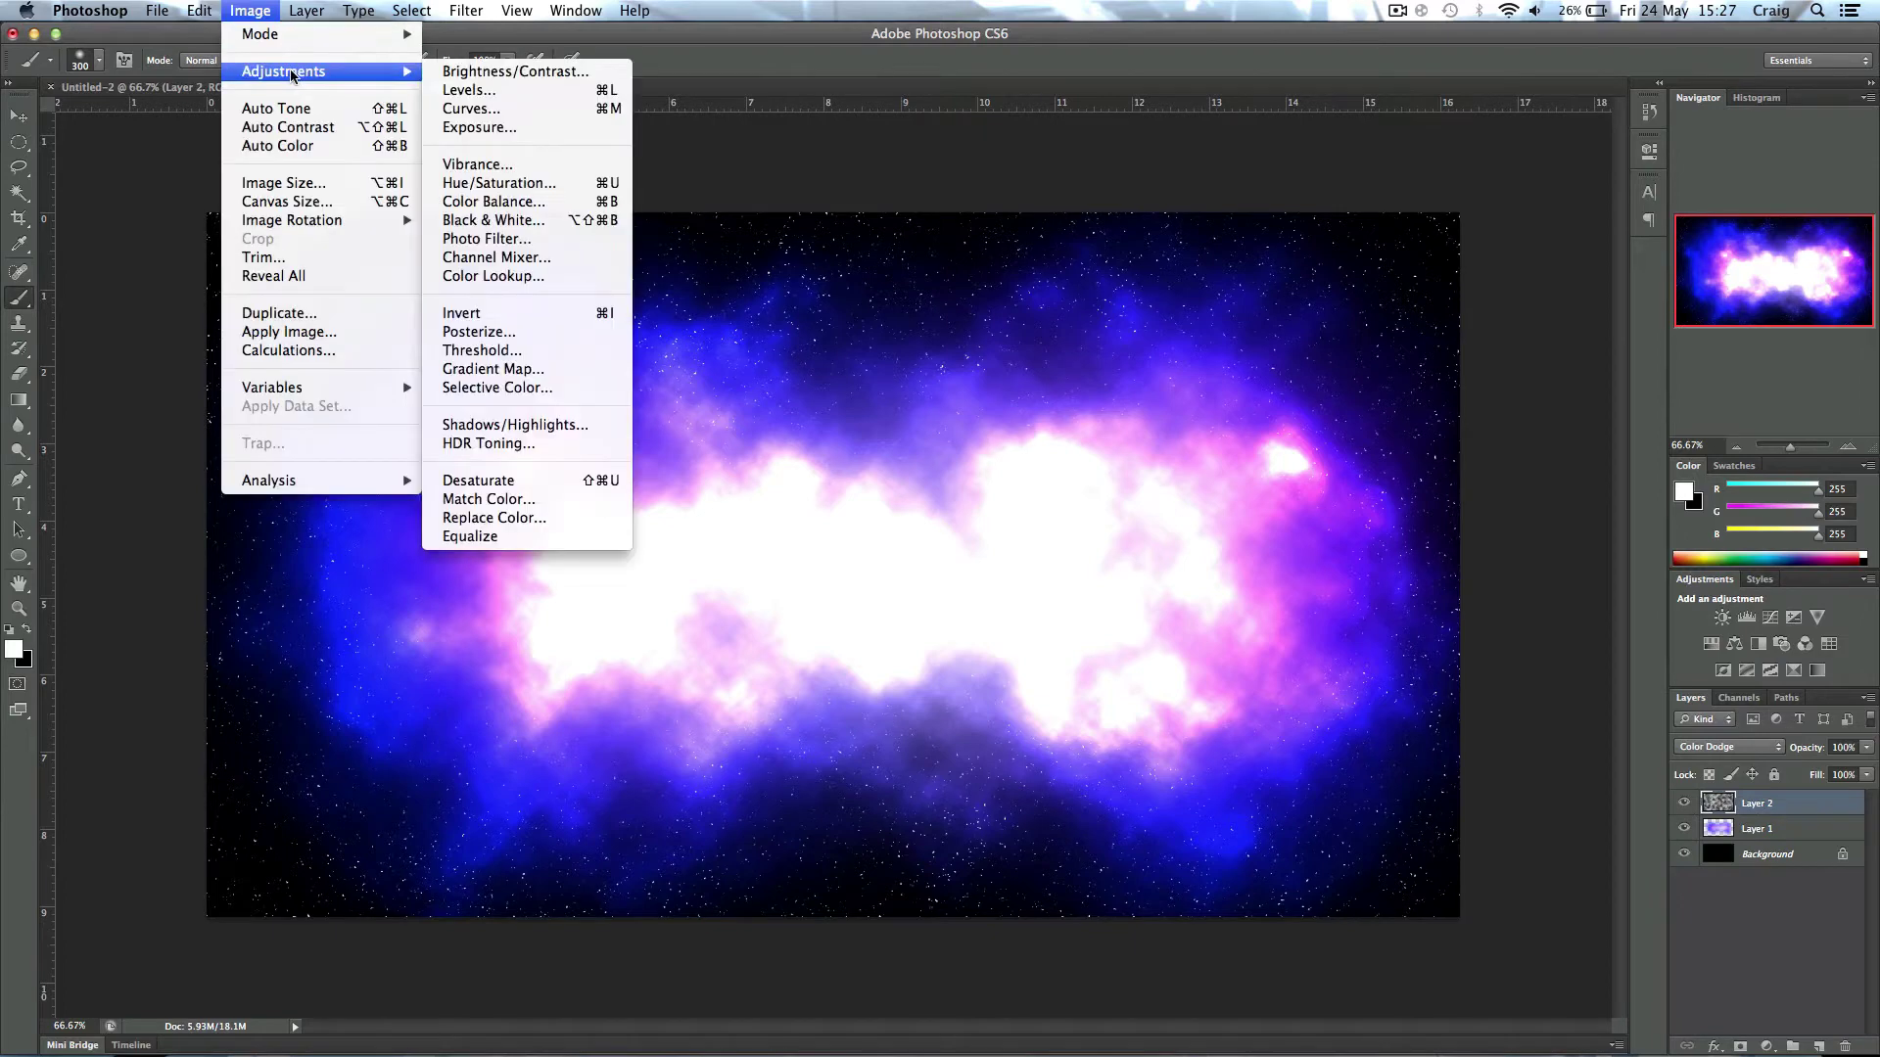
click(470, 90)
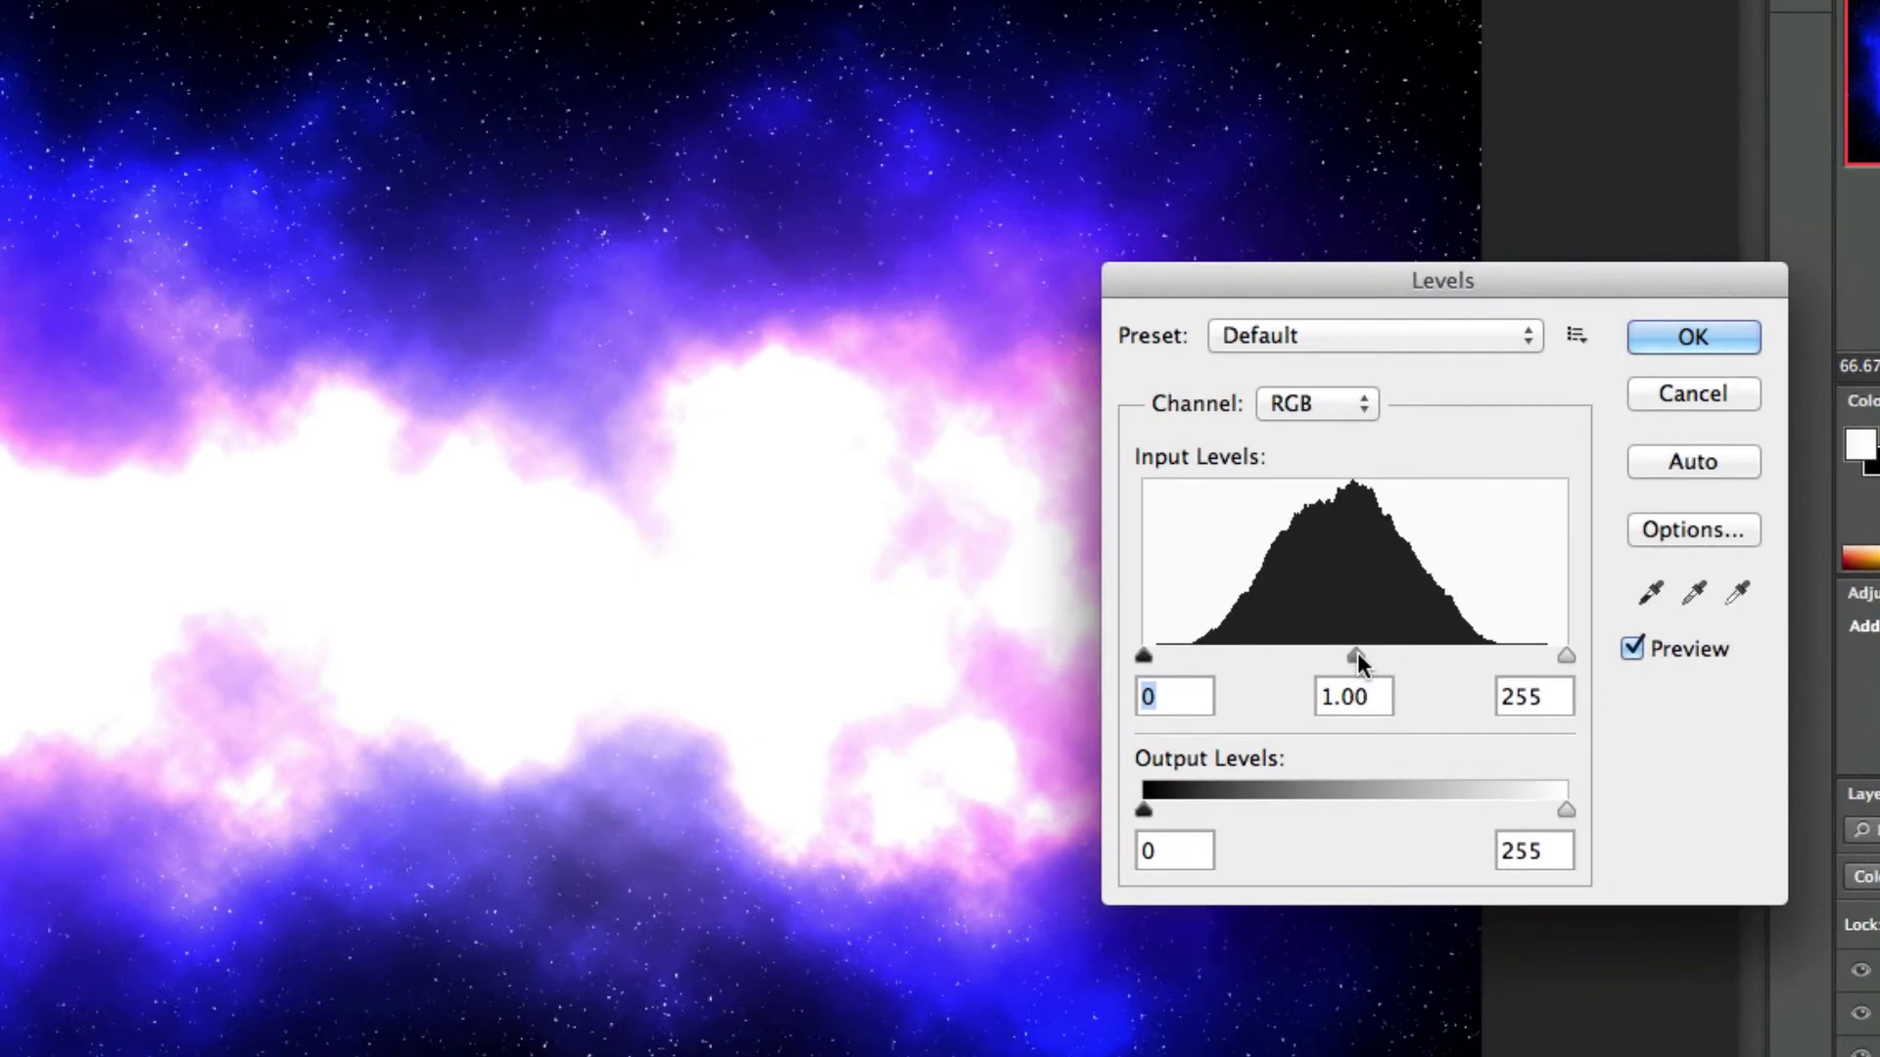
drag(1367, 638, 1428, 652)
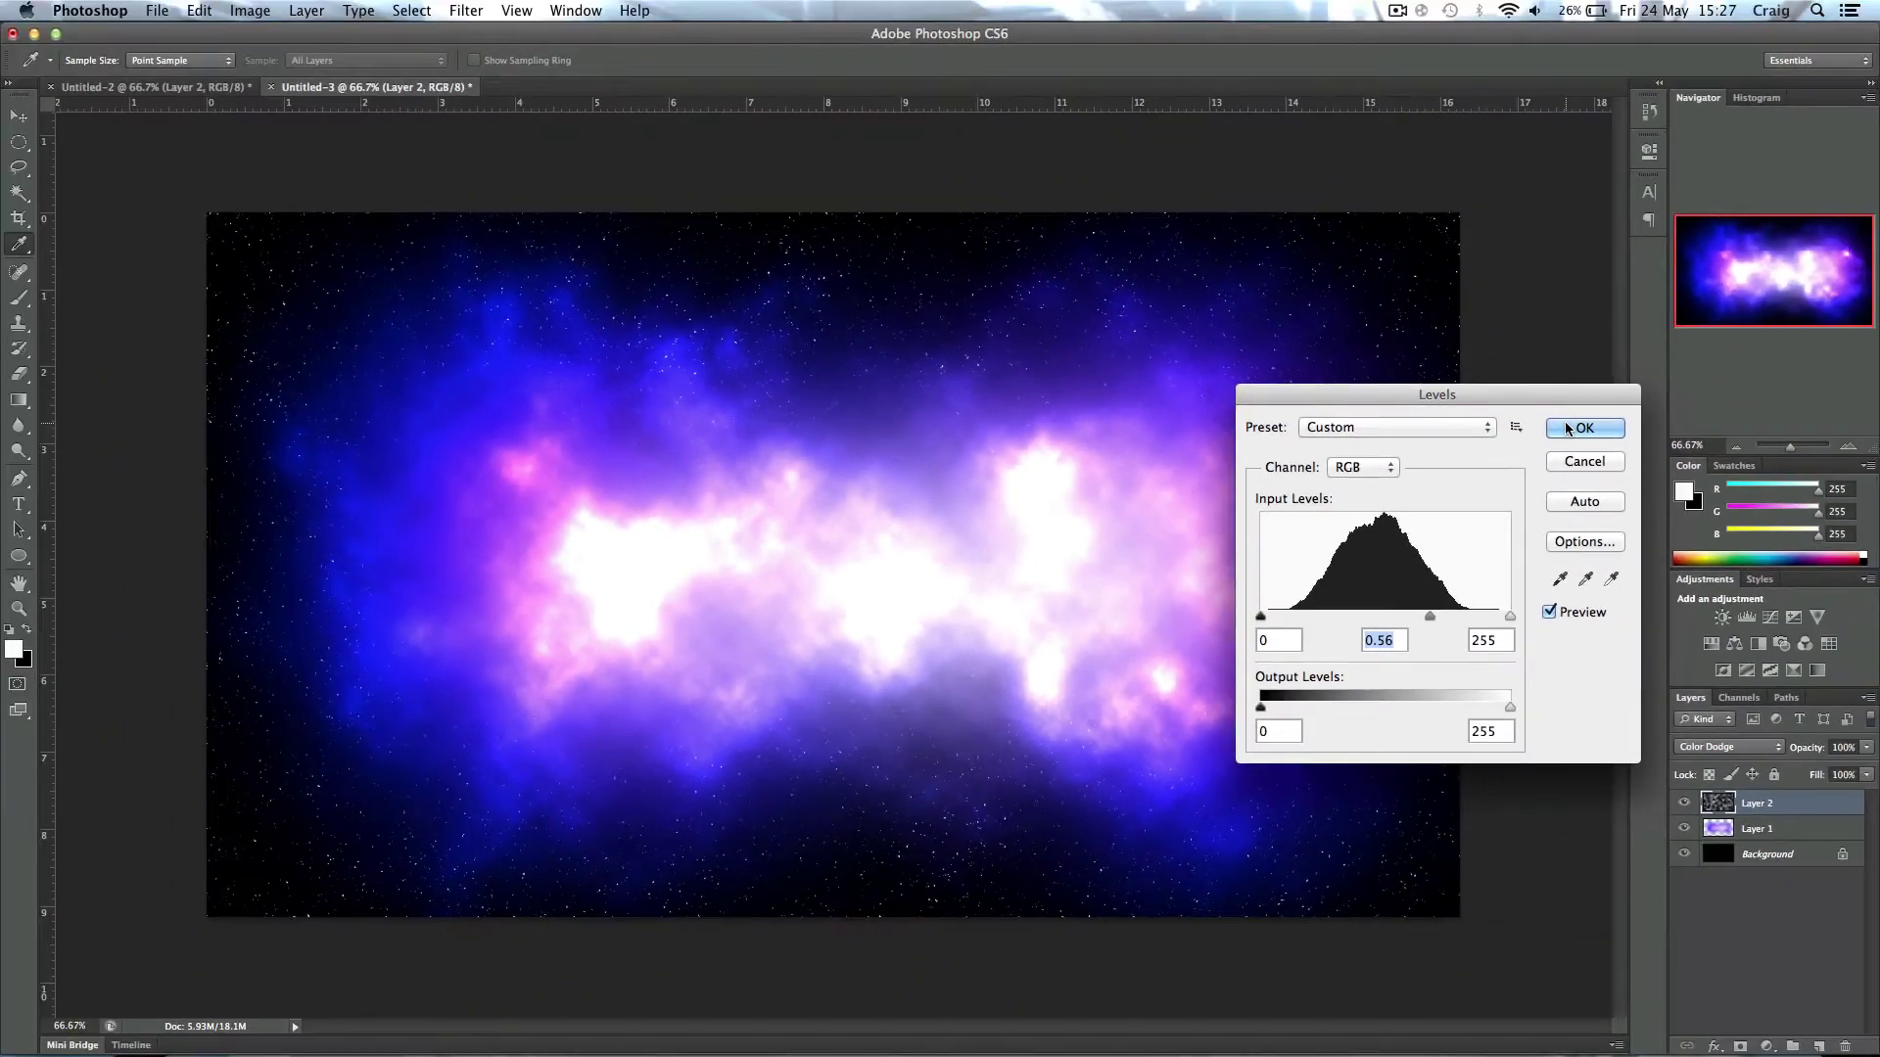
click(1567, 428)
key(b)
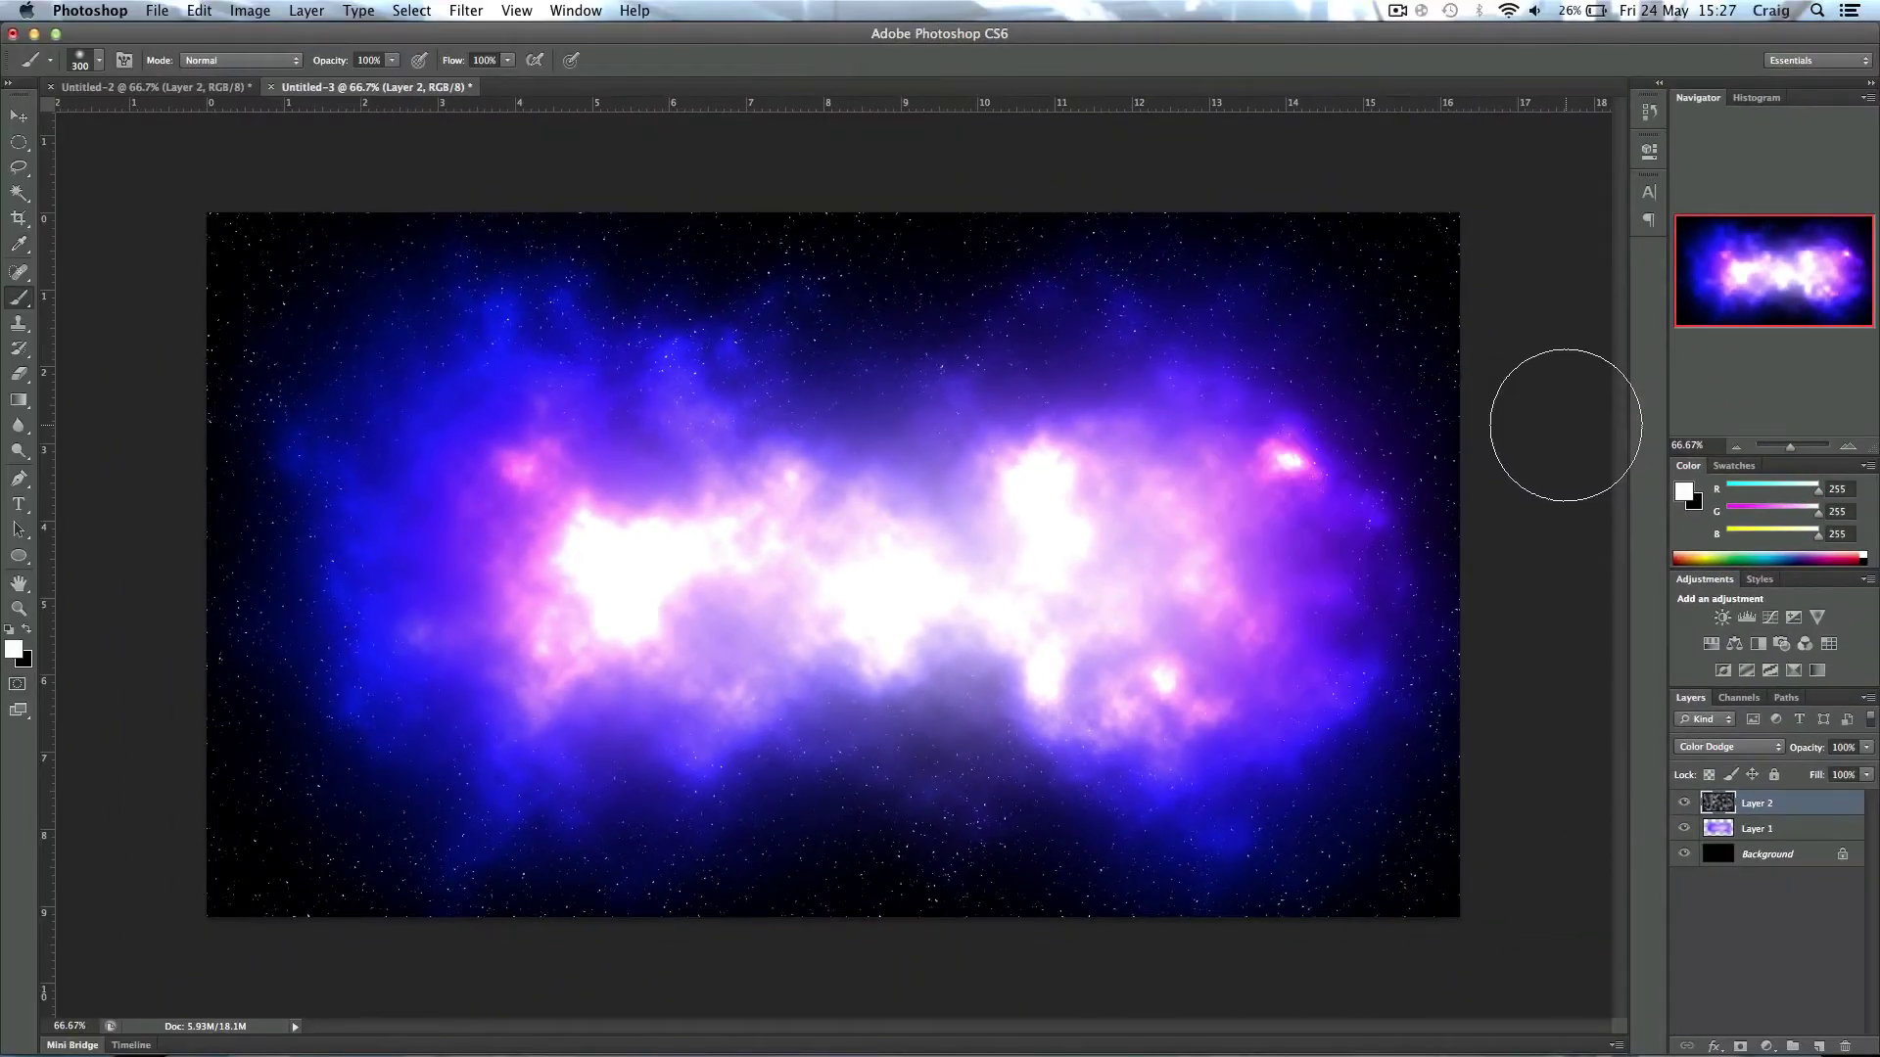
Step: Add a new Layer 3 and draw an elliptical selection at the nebula's centre
click(1816, 1047)
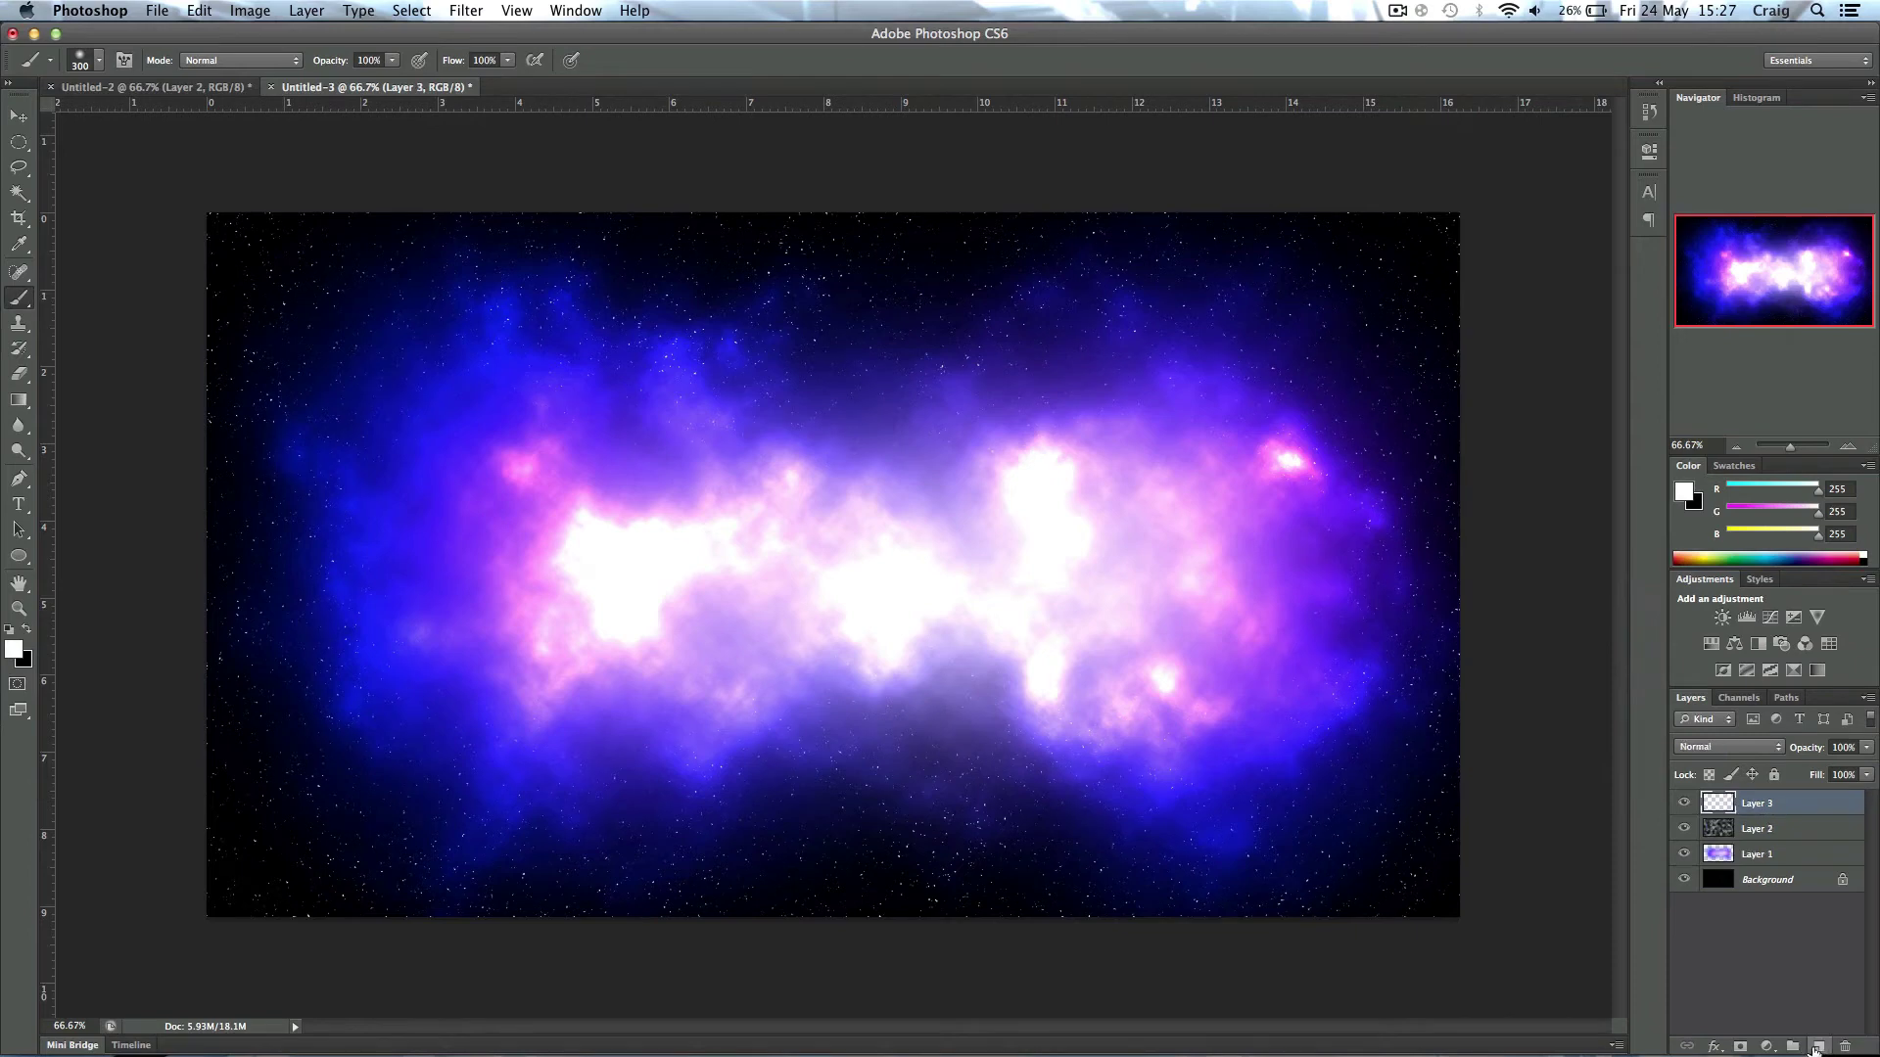
click(18, 142)
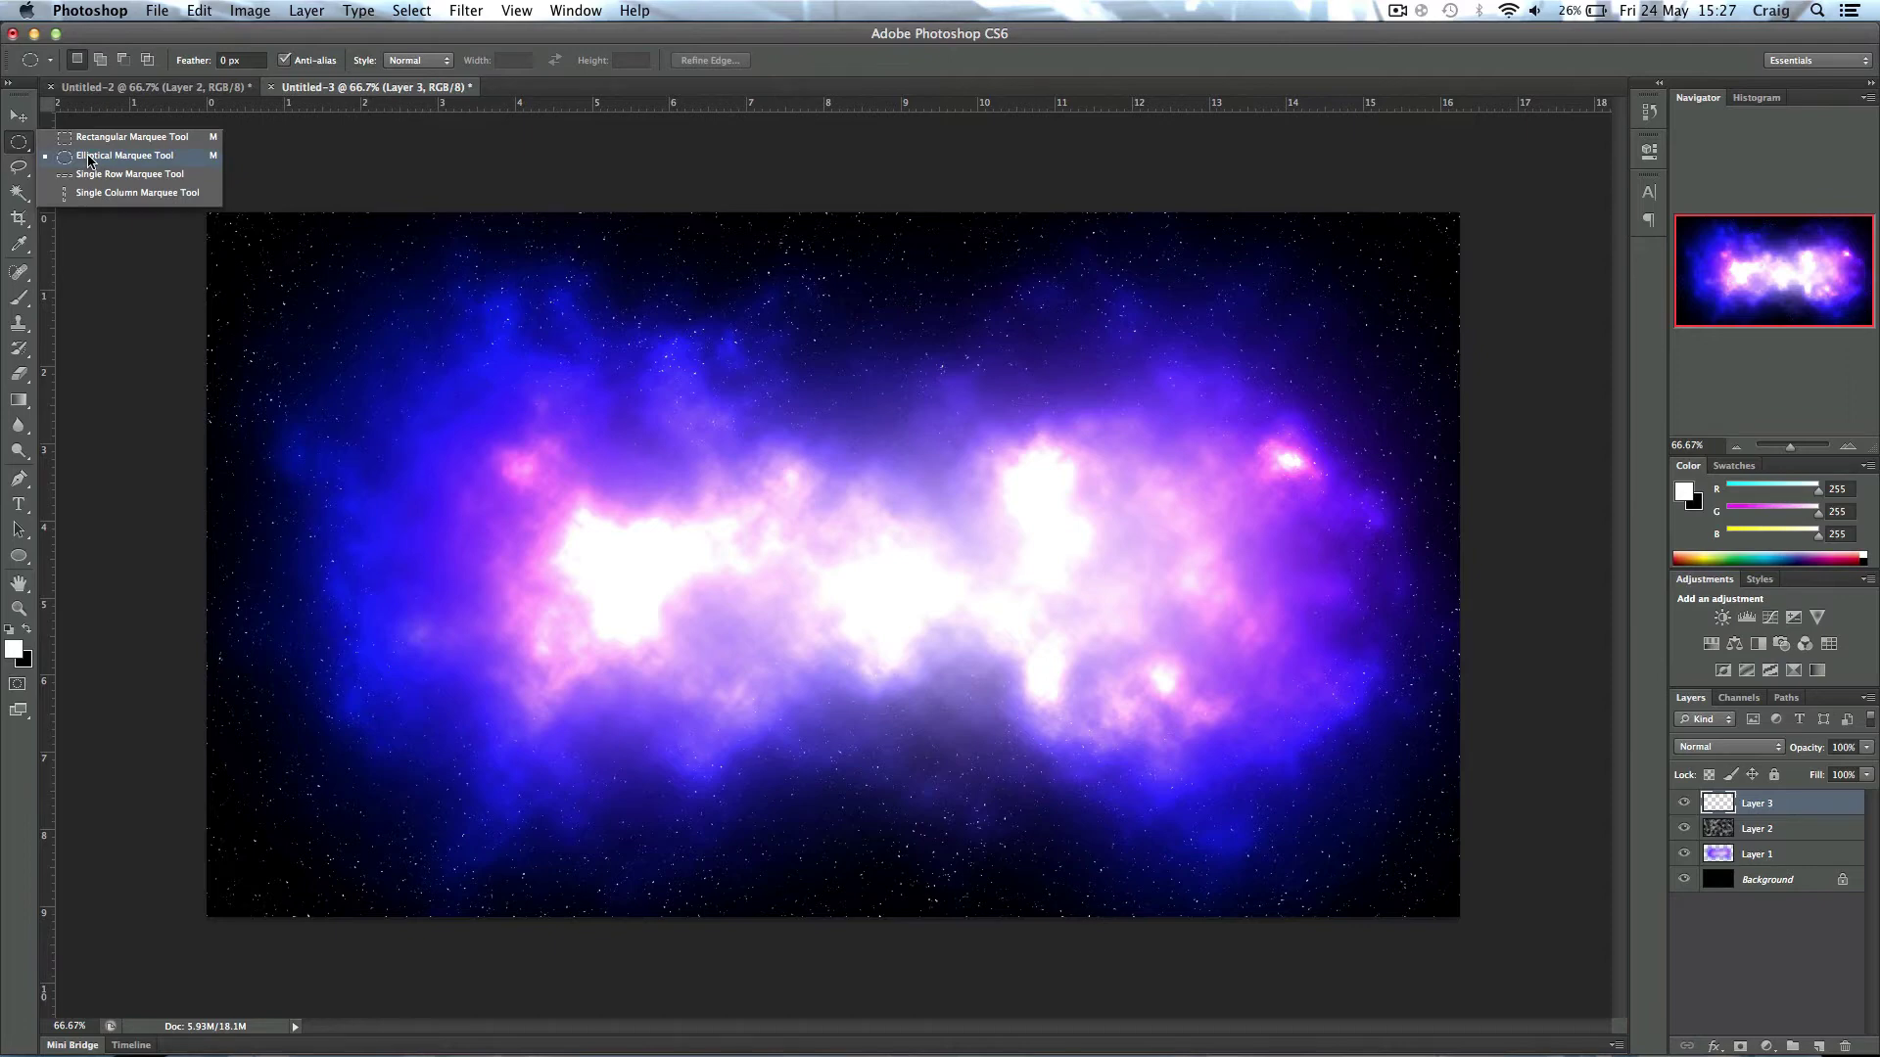
click(88, 157)
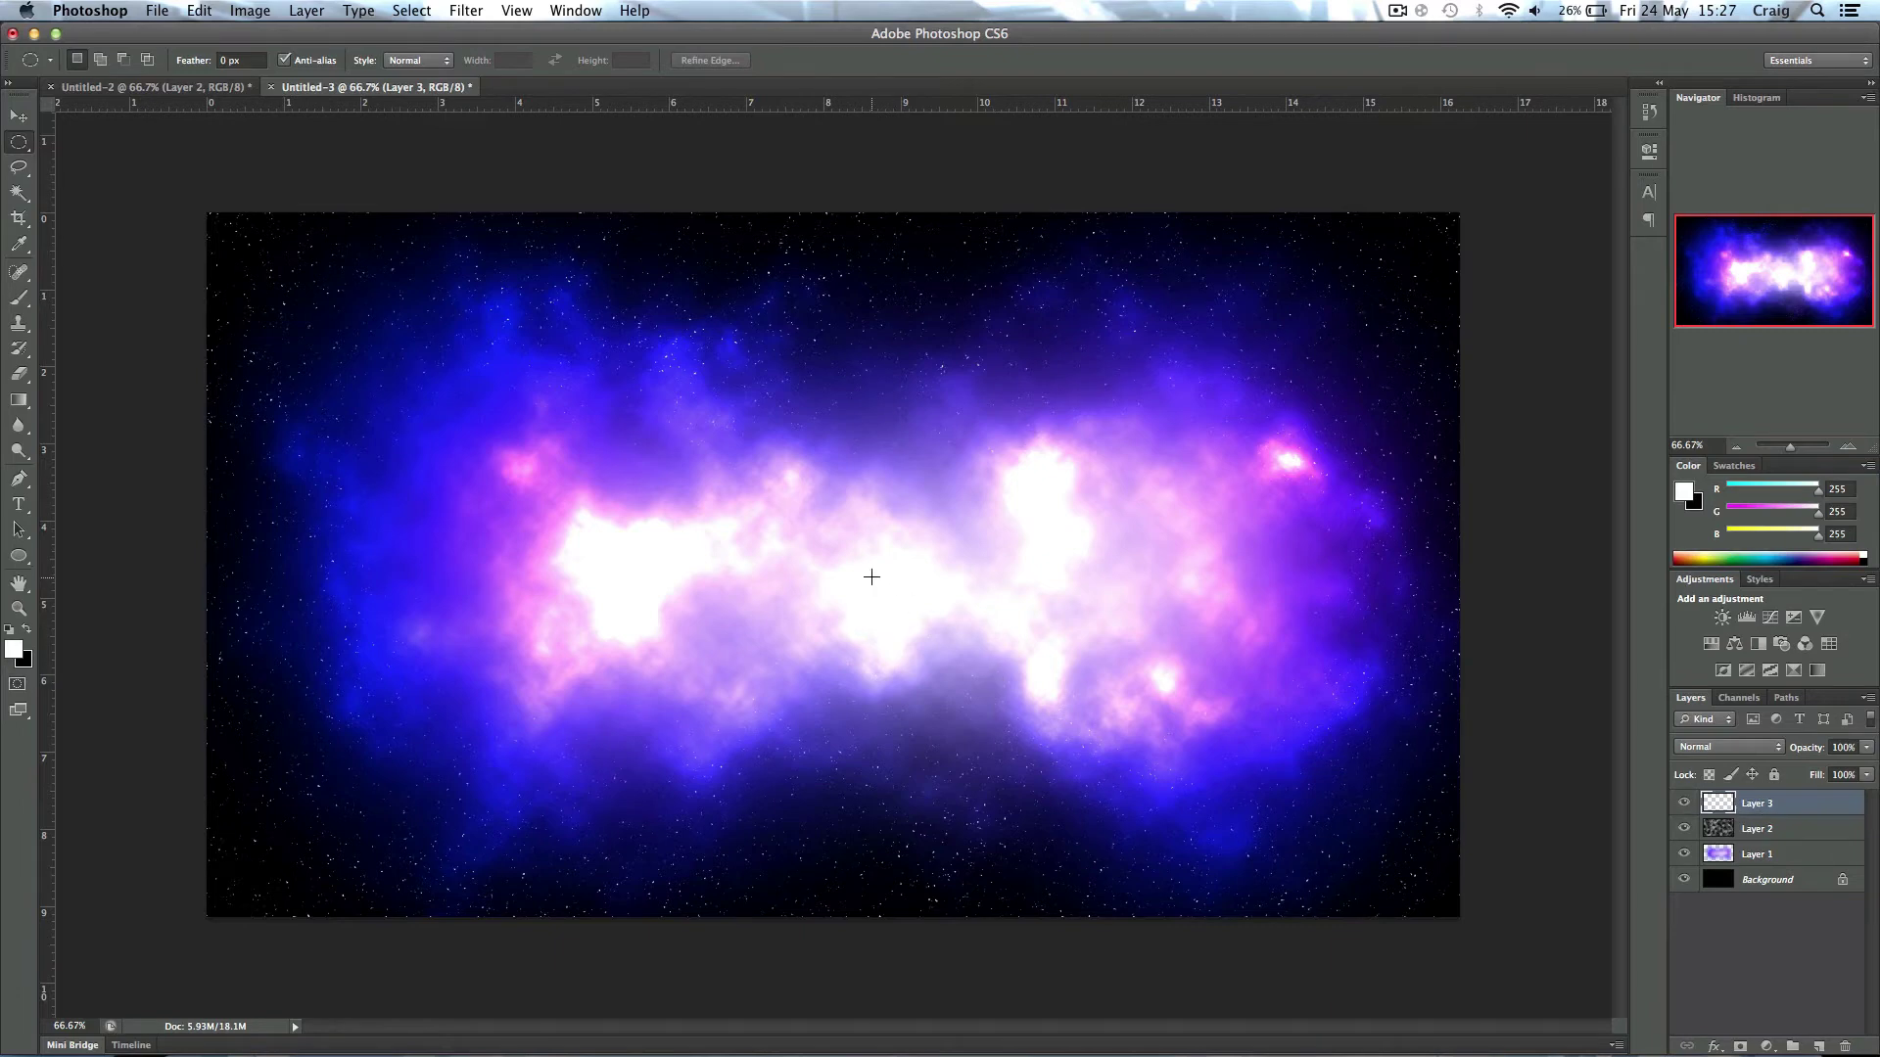
drag(863, 569, 967, 649)
Step: Fill the circular selection with black and deselect
key(x)
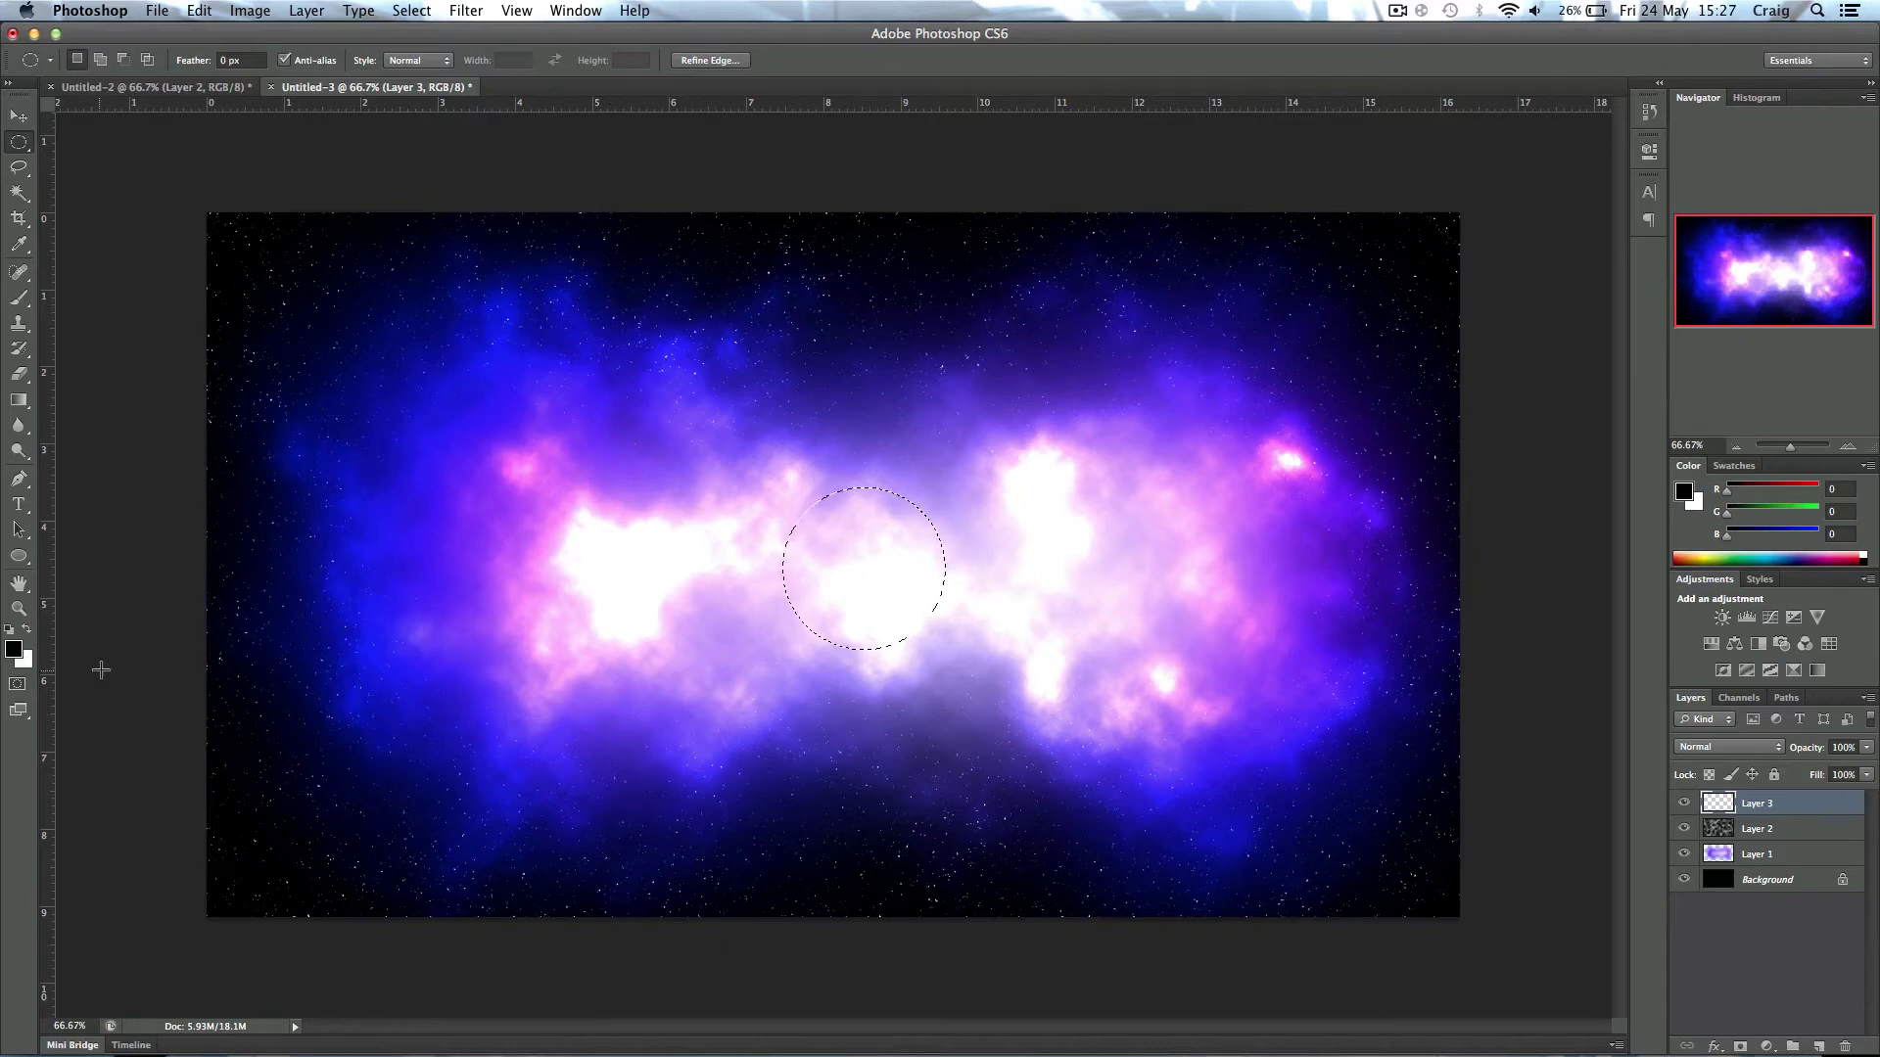
click(200, 11)
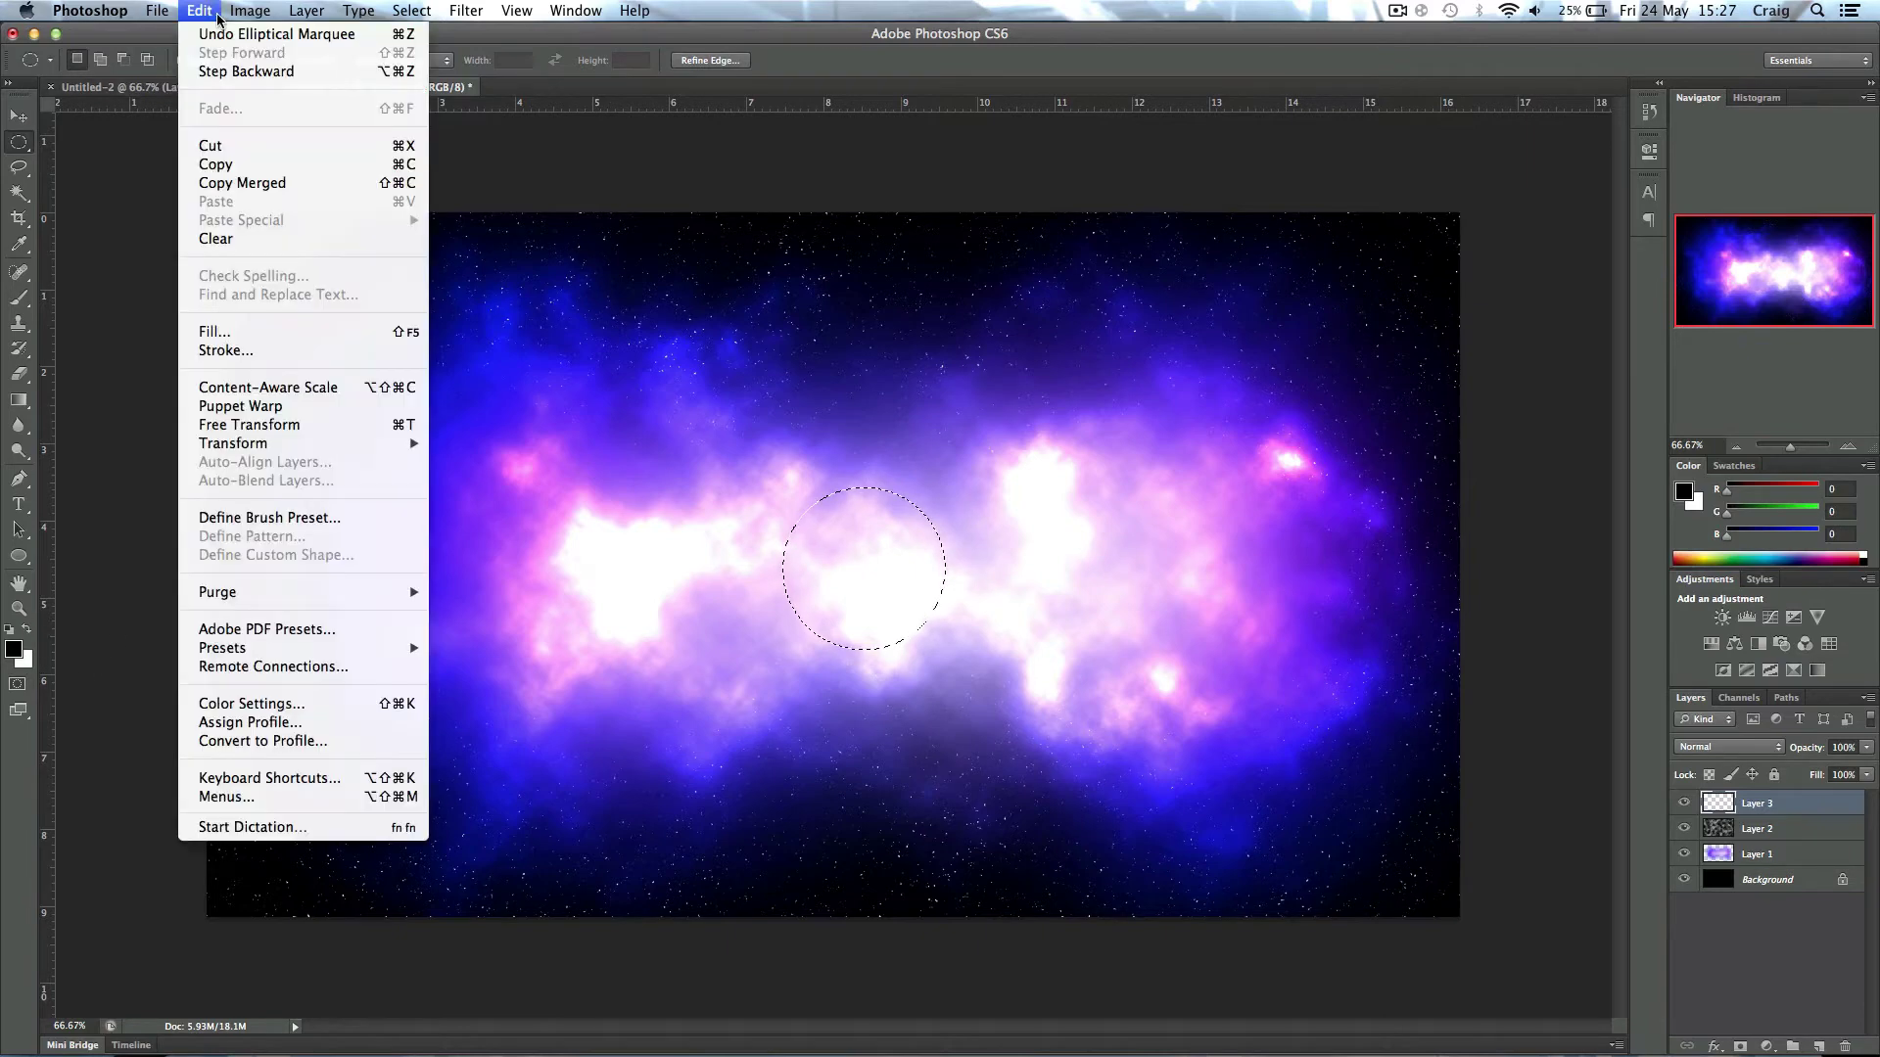
click(293, 332)
click(1068, 427)
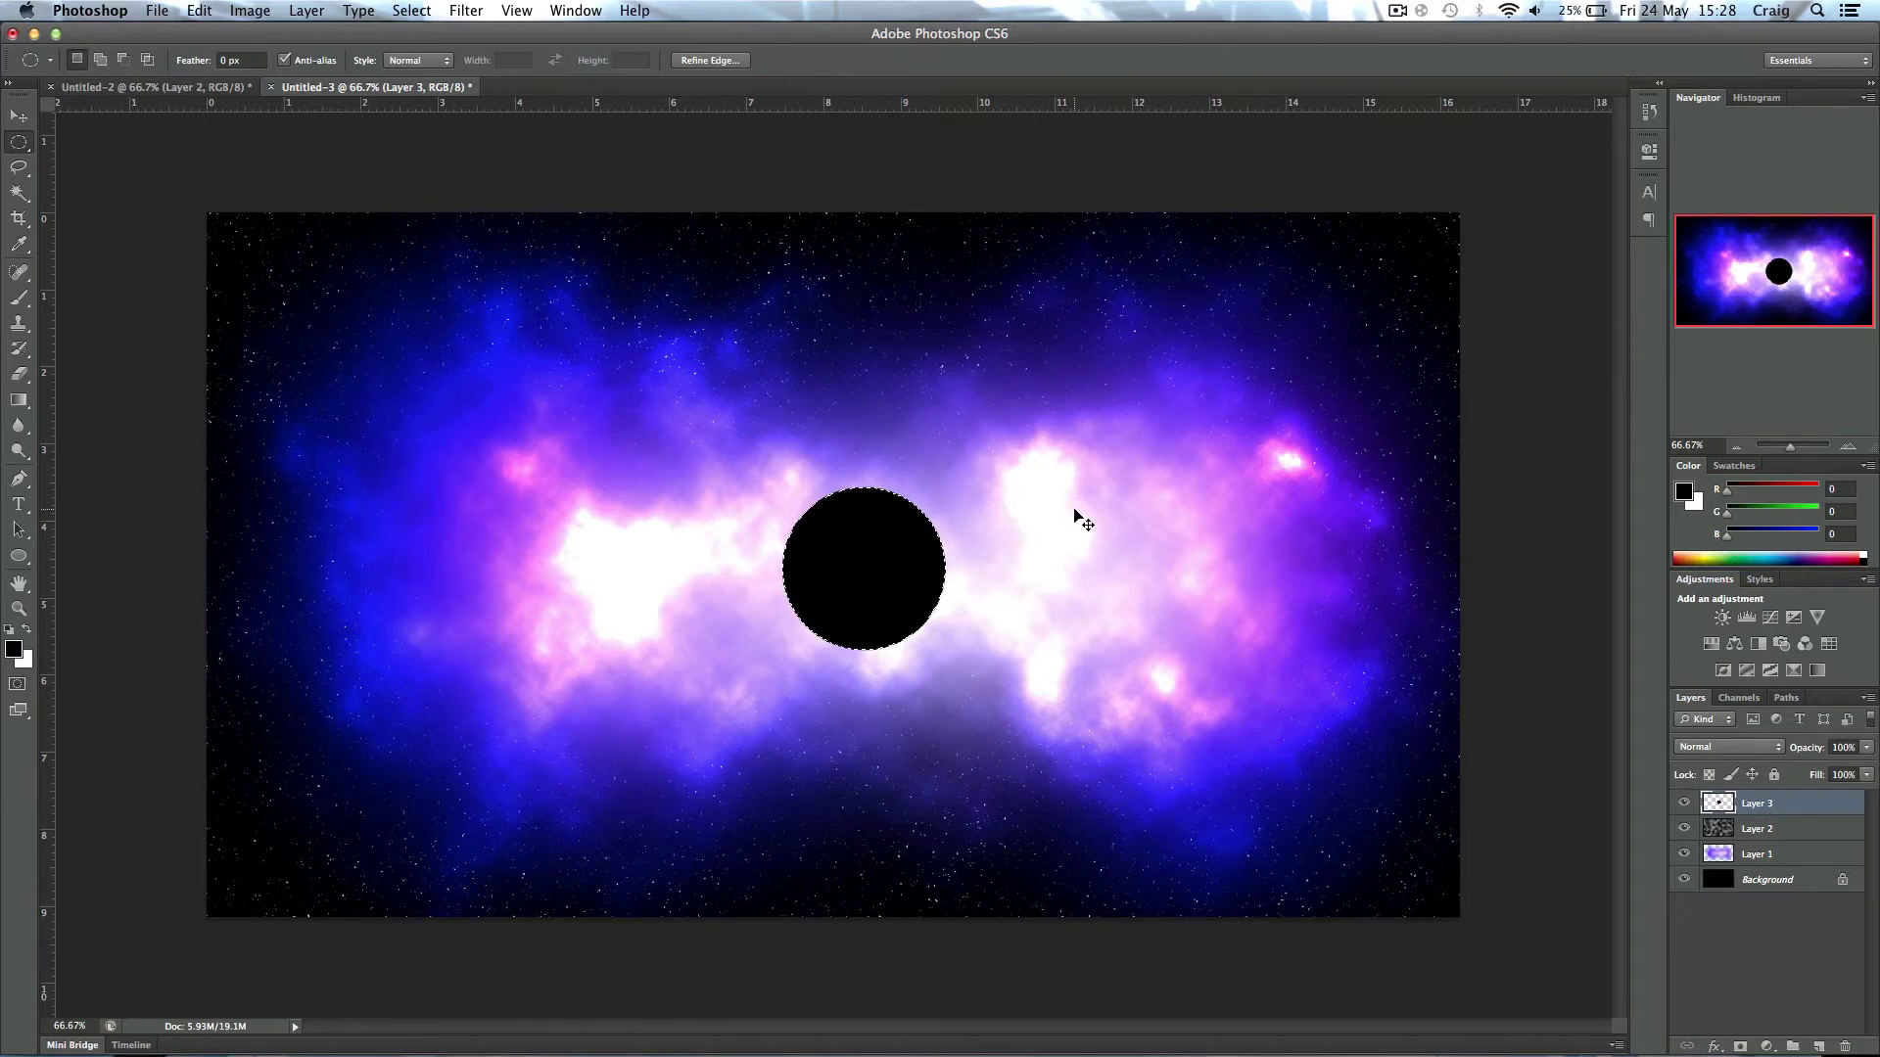
key(super+d)
Step: Move Layer 3 below Layer 2 and give the circle a pale pink Inner Glow
drag(1807, 805, 1799, 844)
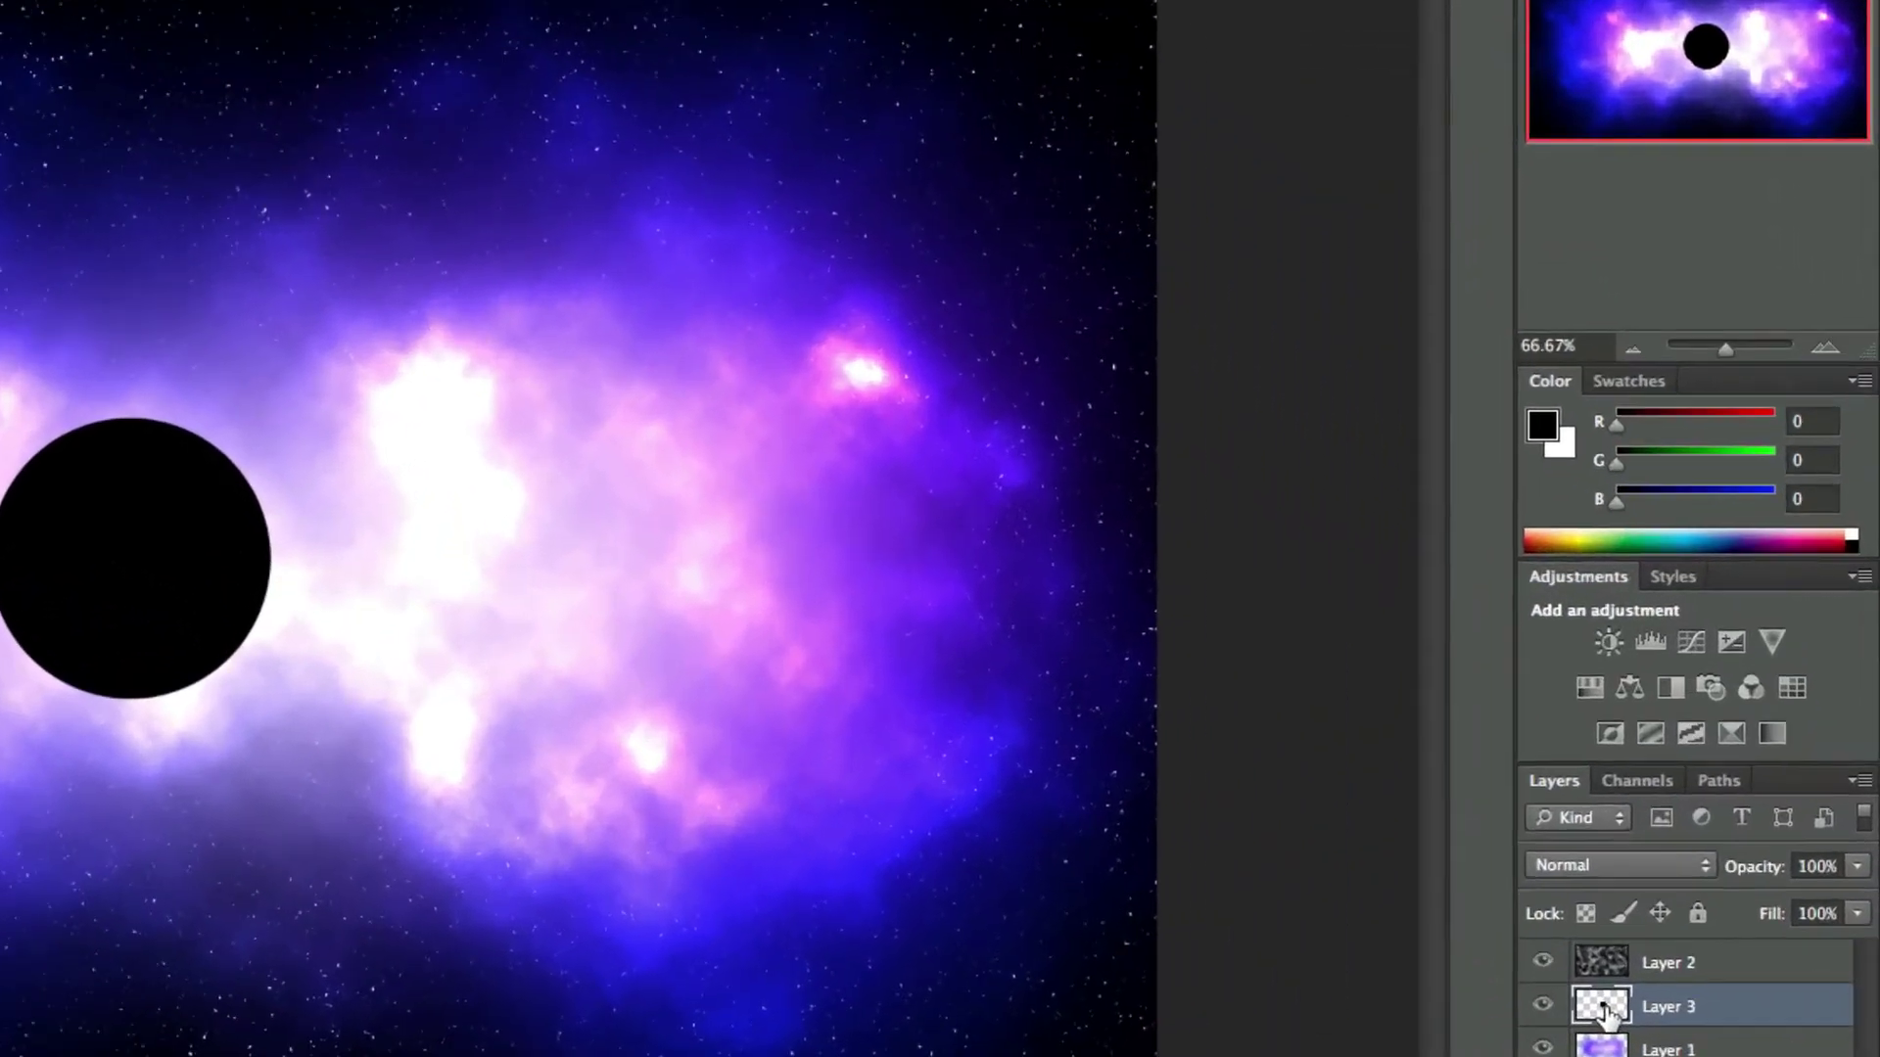
double_click(1731, 831)
click(642, 390)
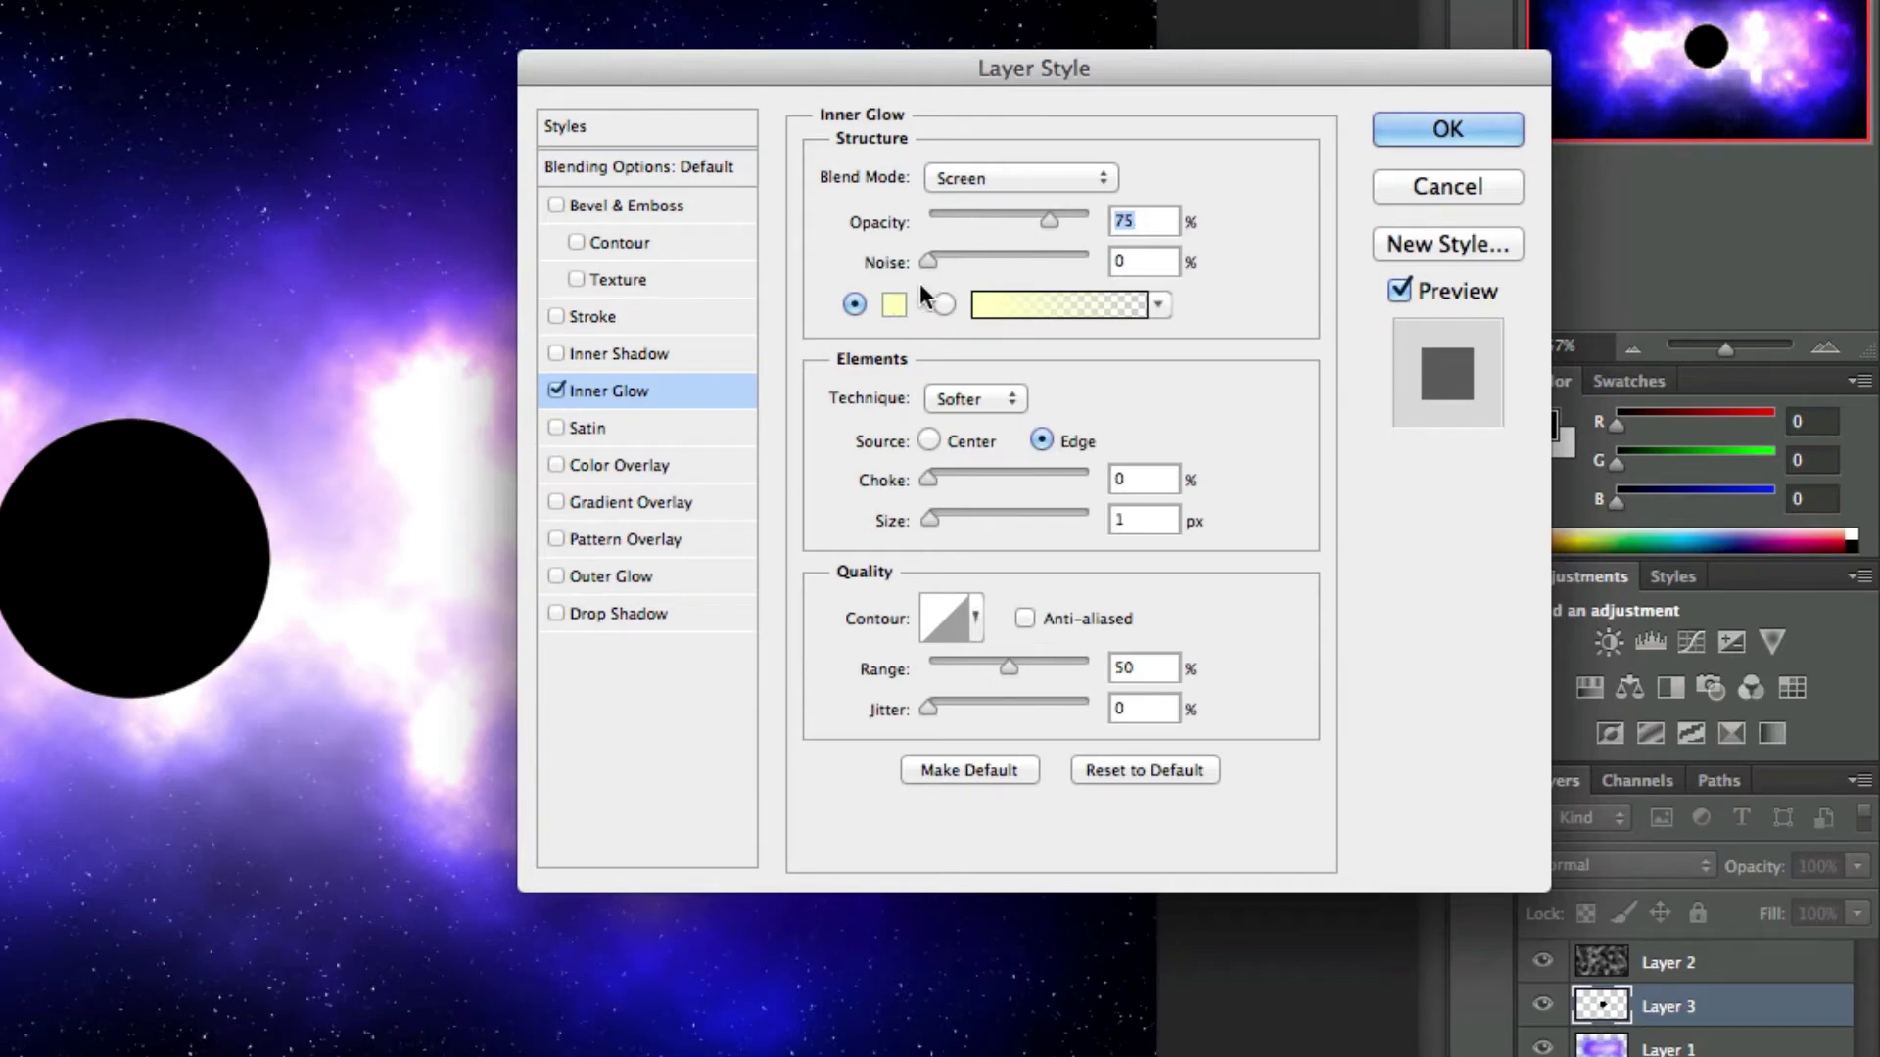
click(894, 305)
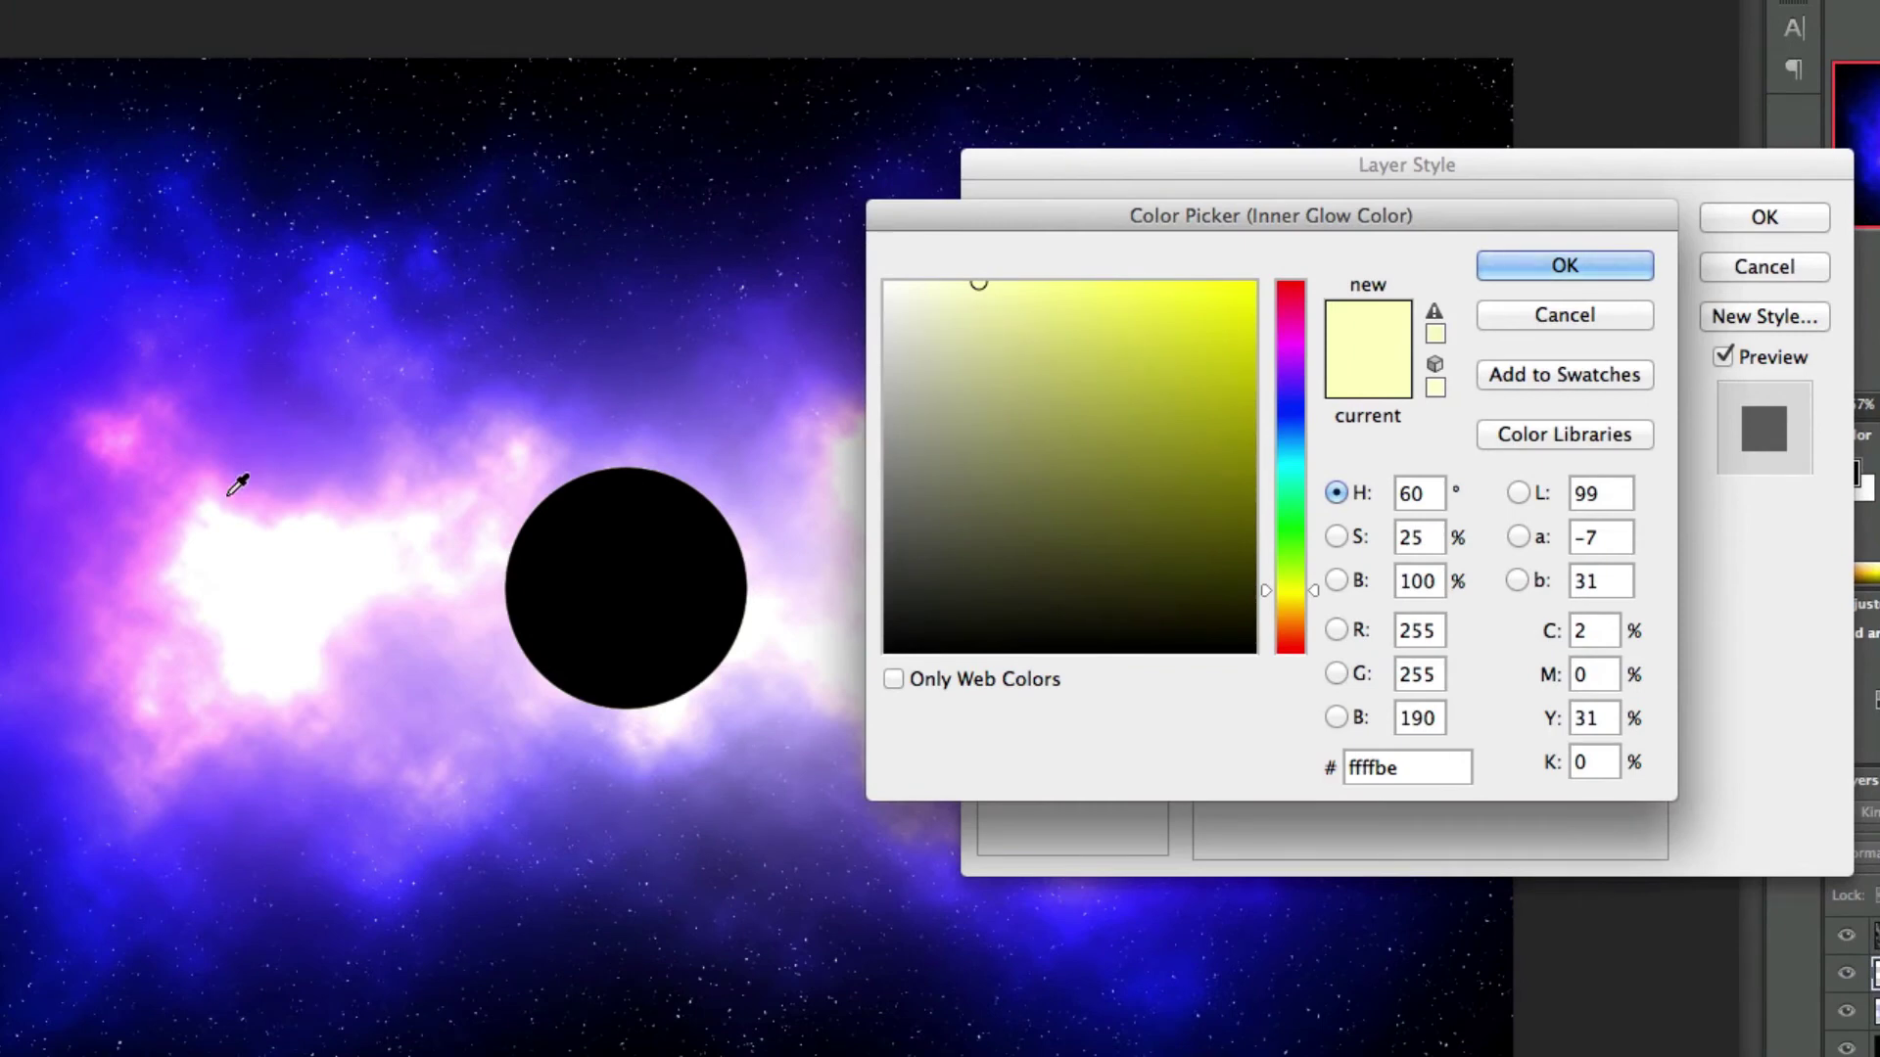
click(141, 433)
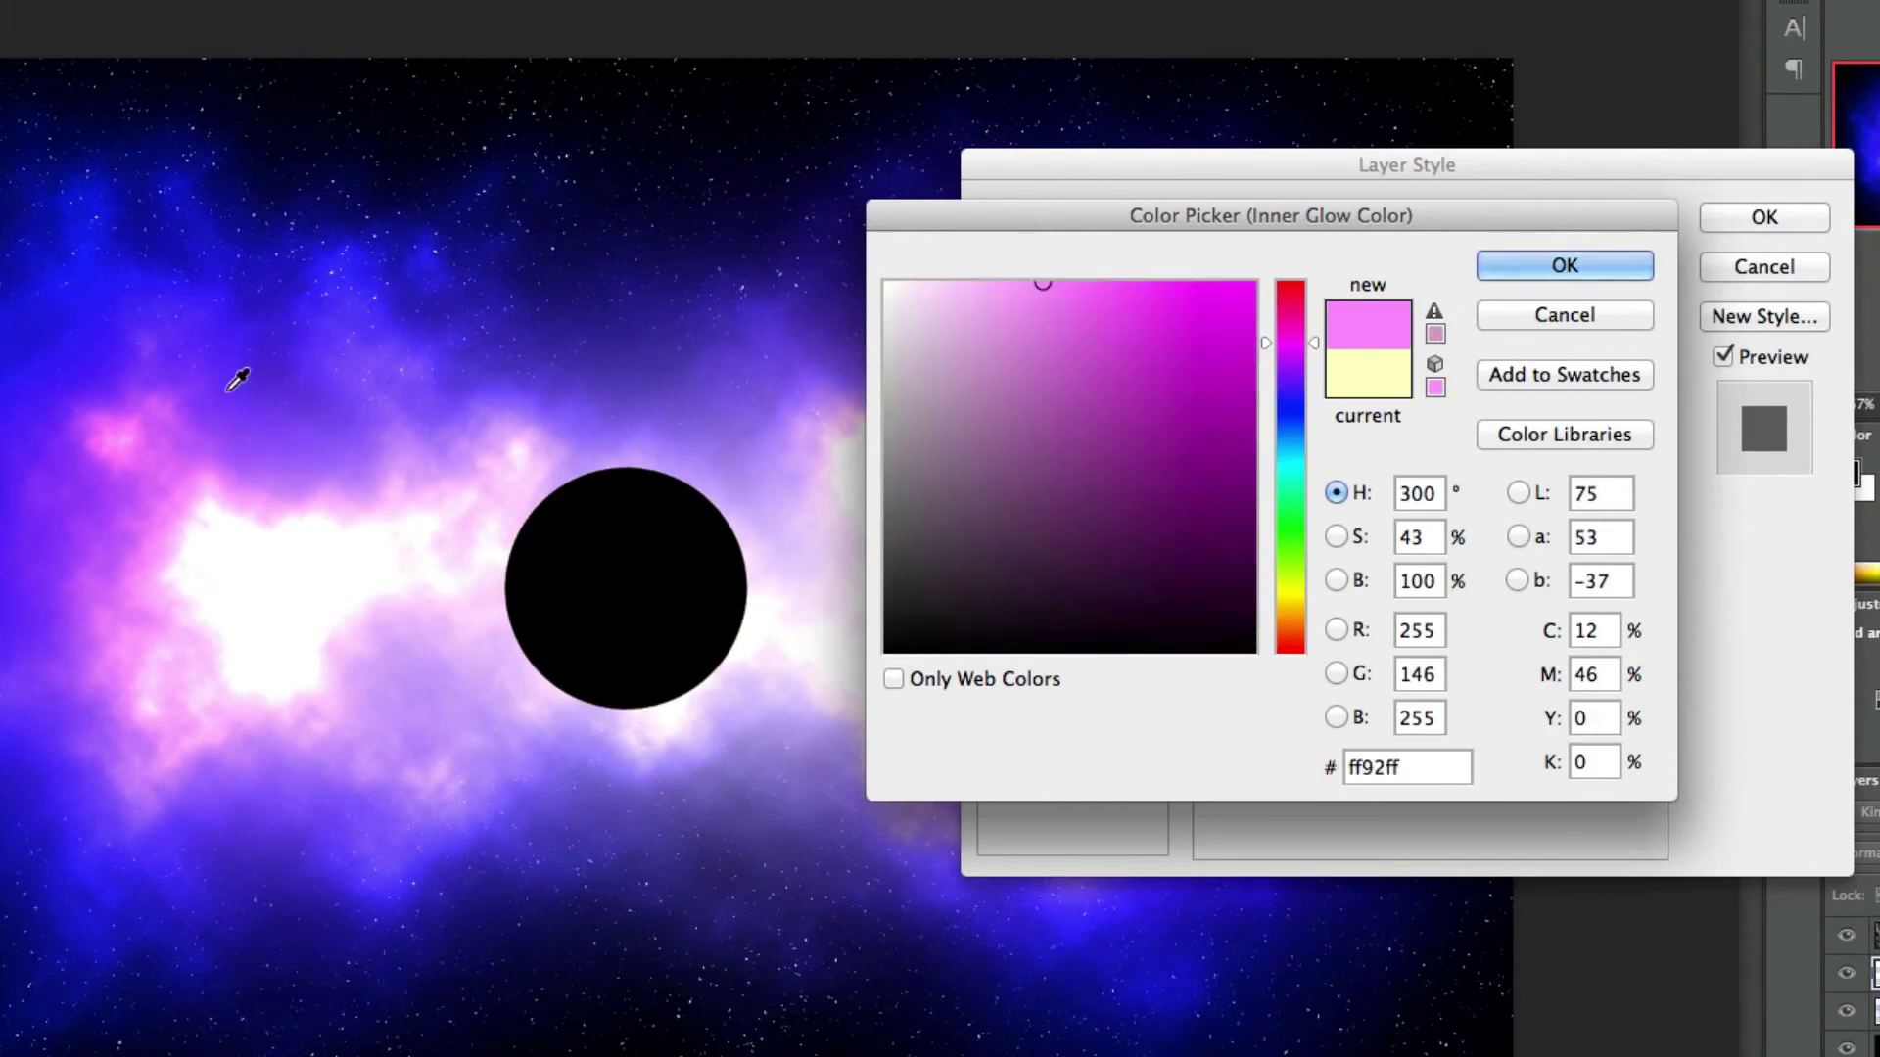
click(1525, 274)
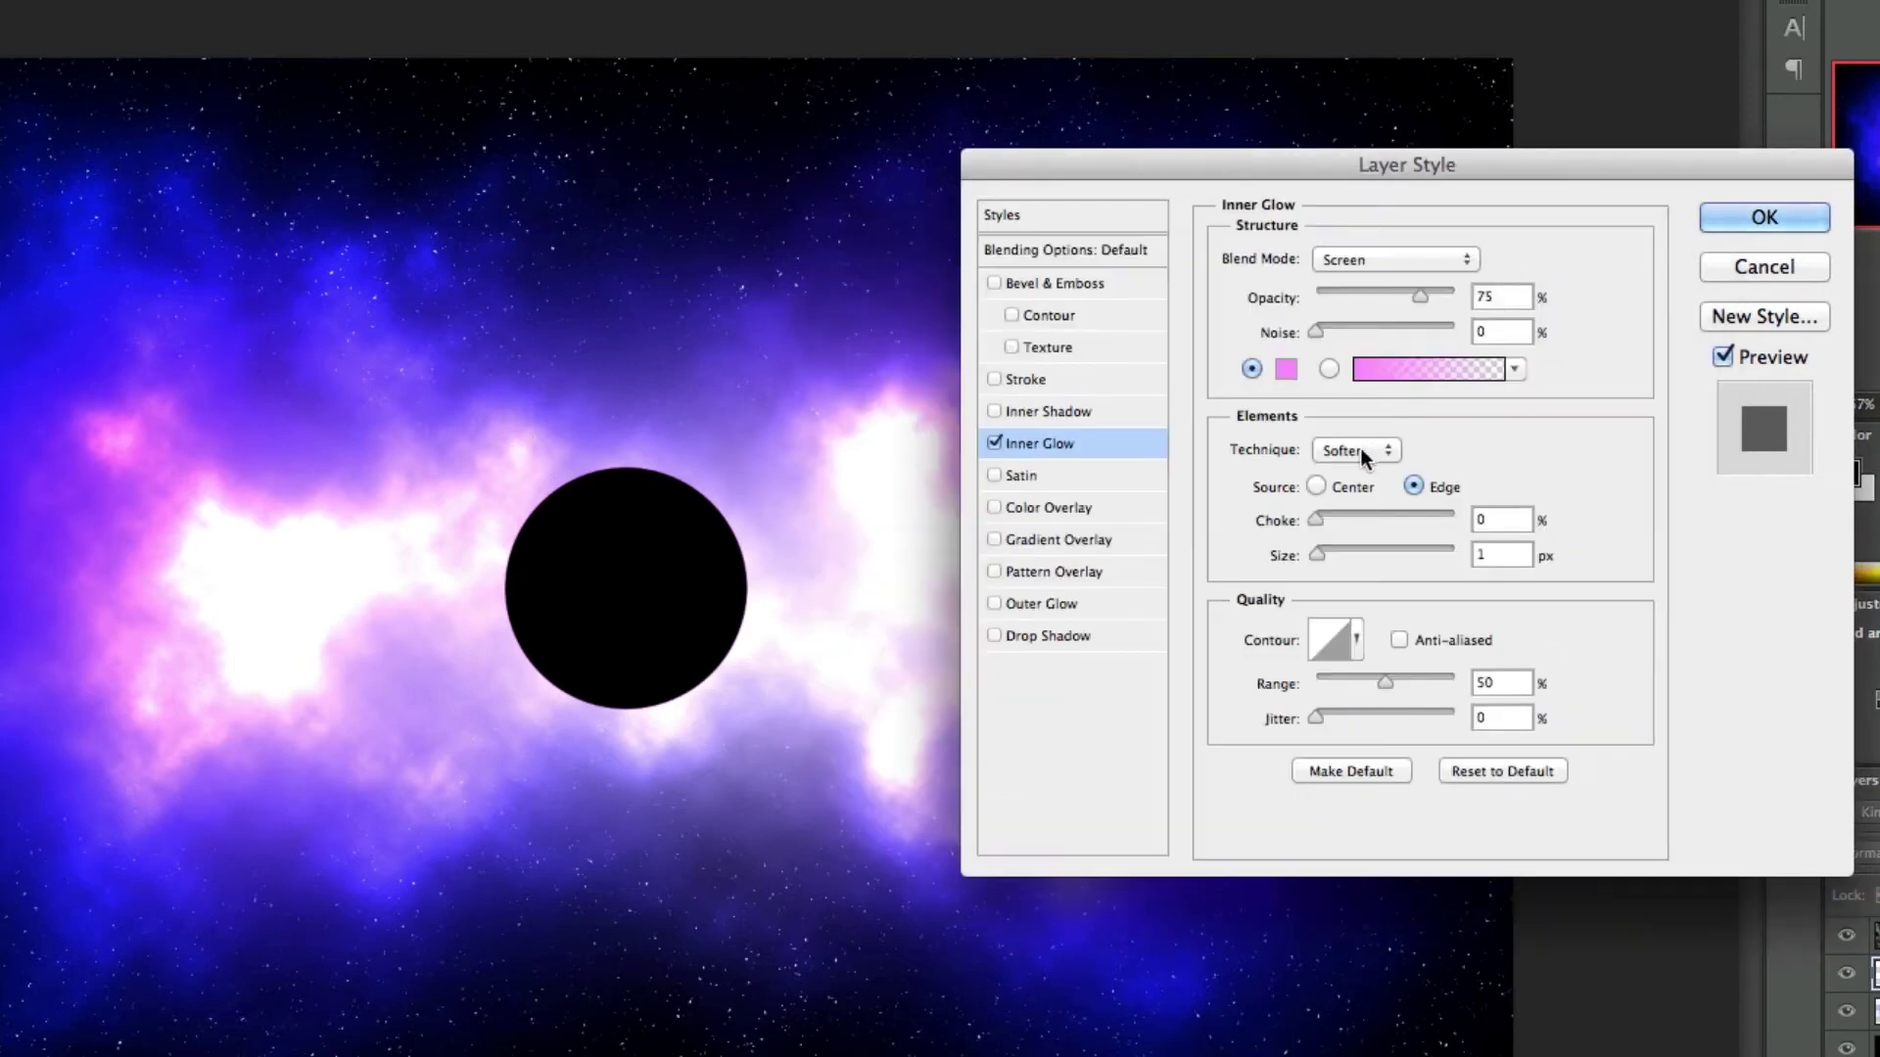
drag(1318, 555, 1348, 557)
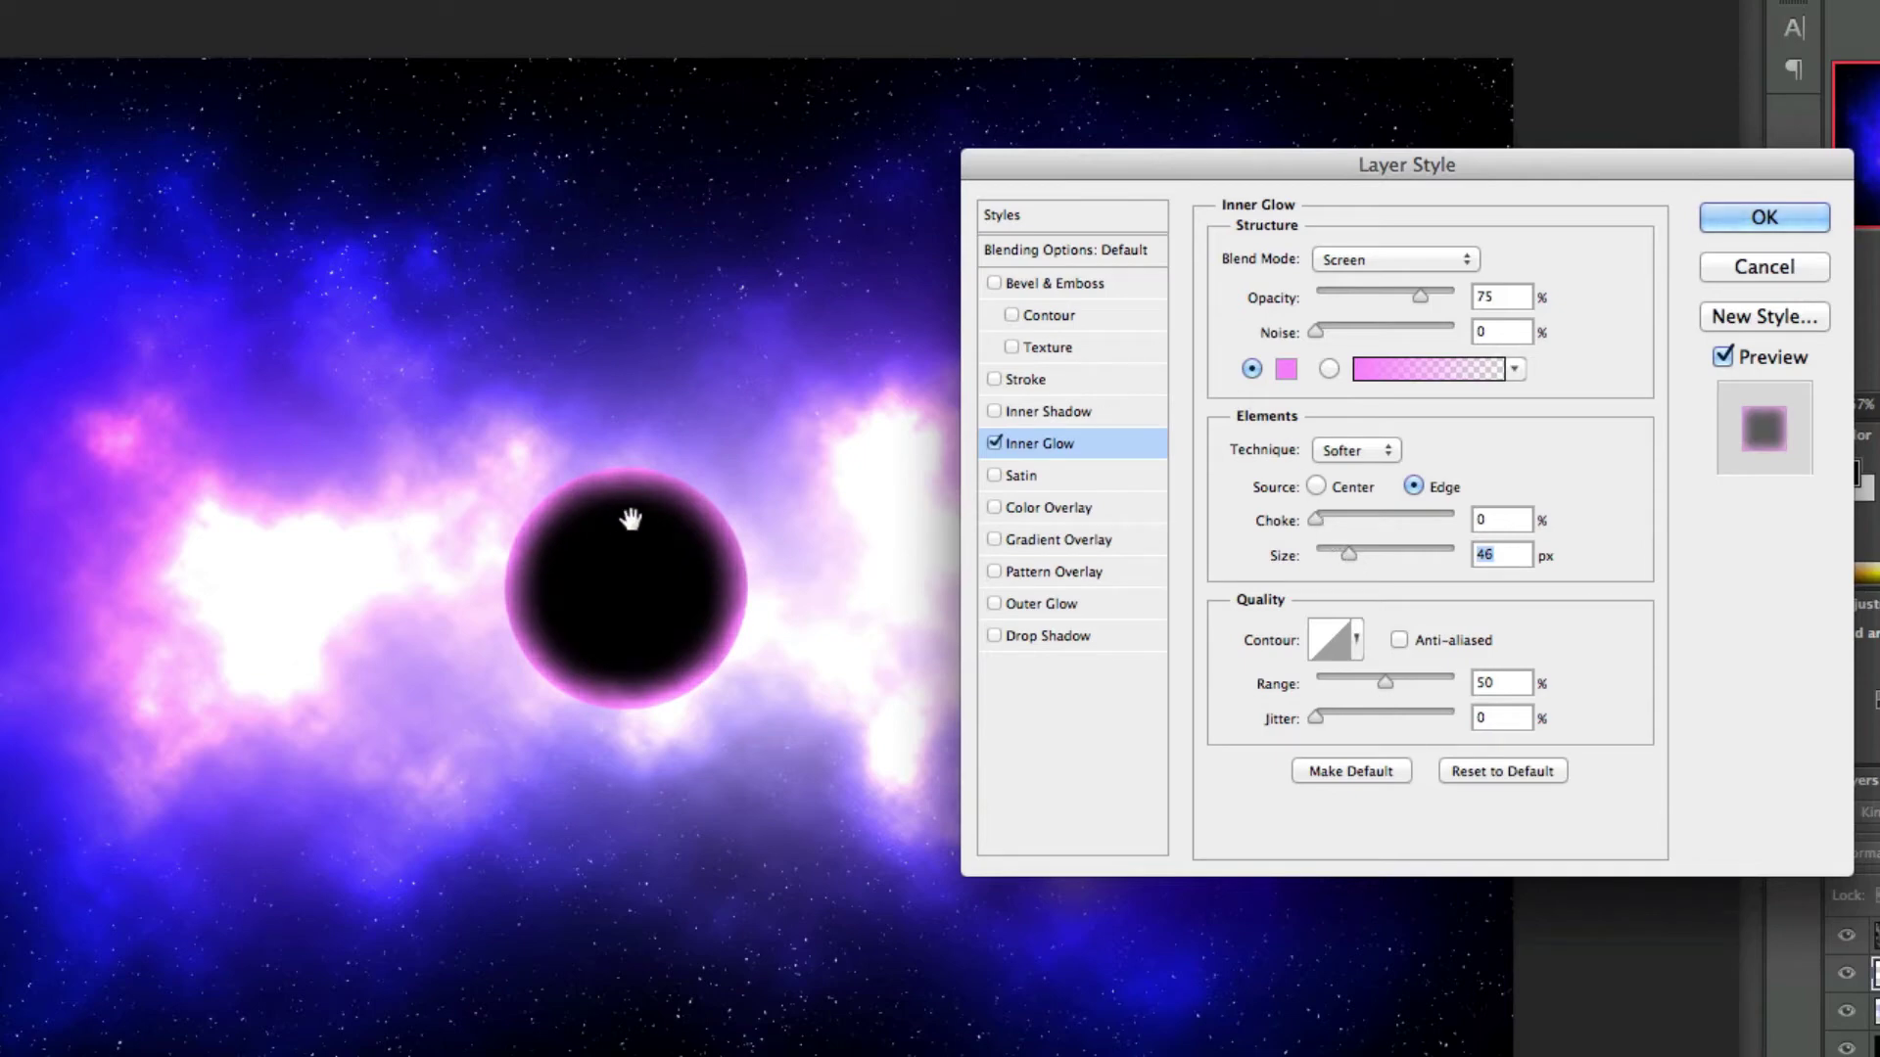
click(1288, 372)
drag(1004, 290, 991, 286)
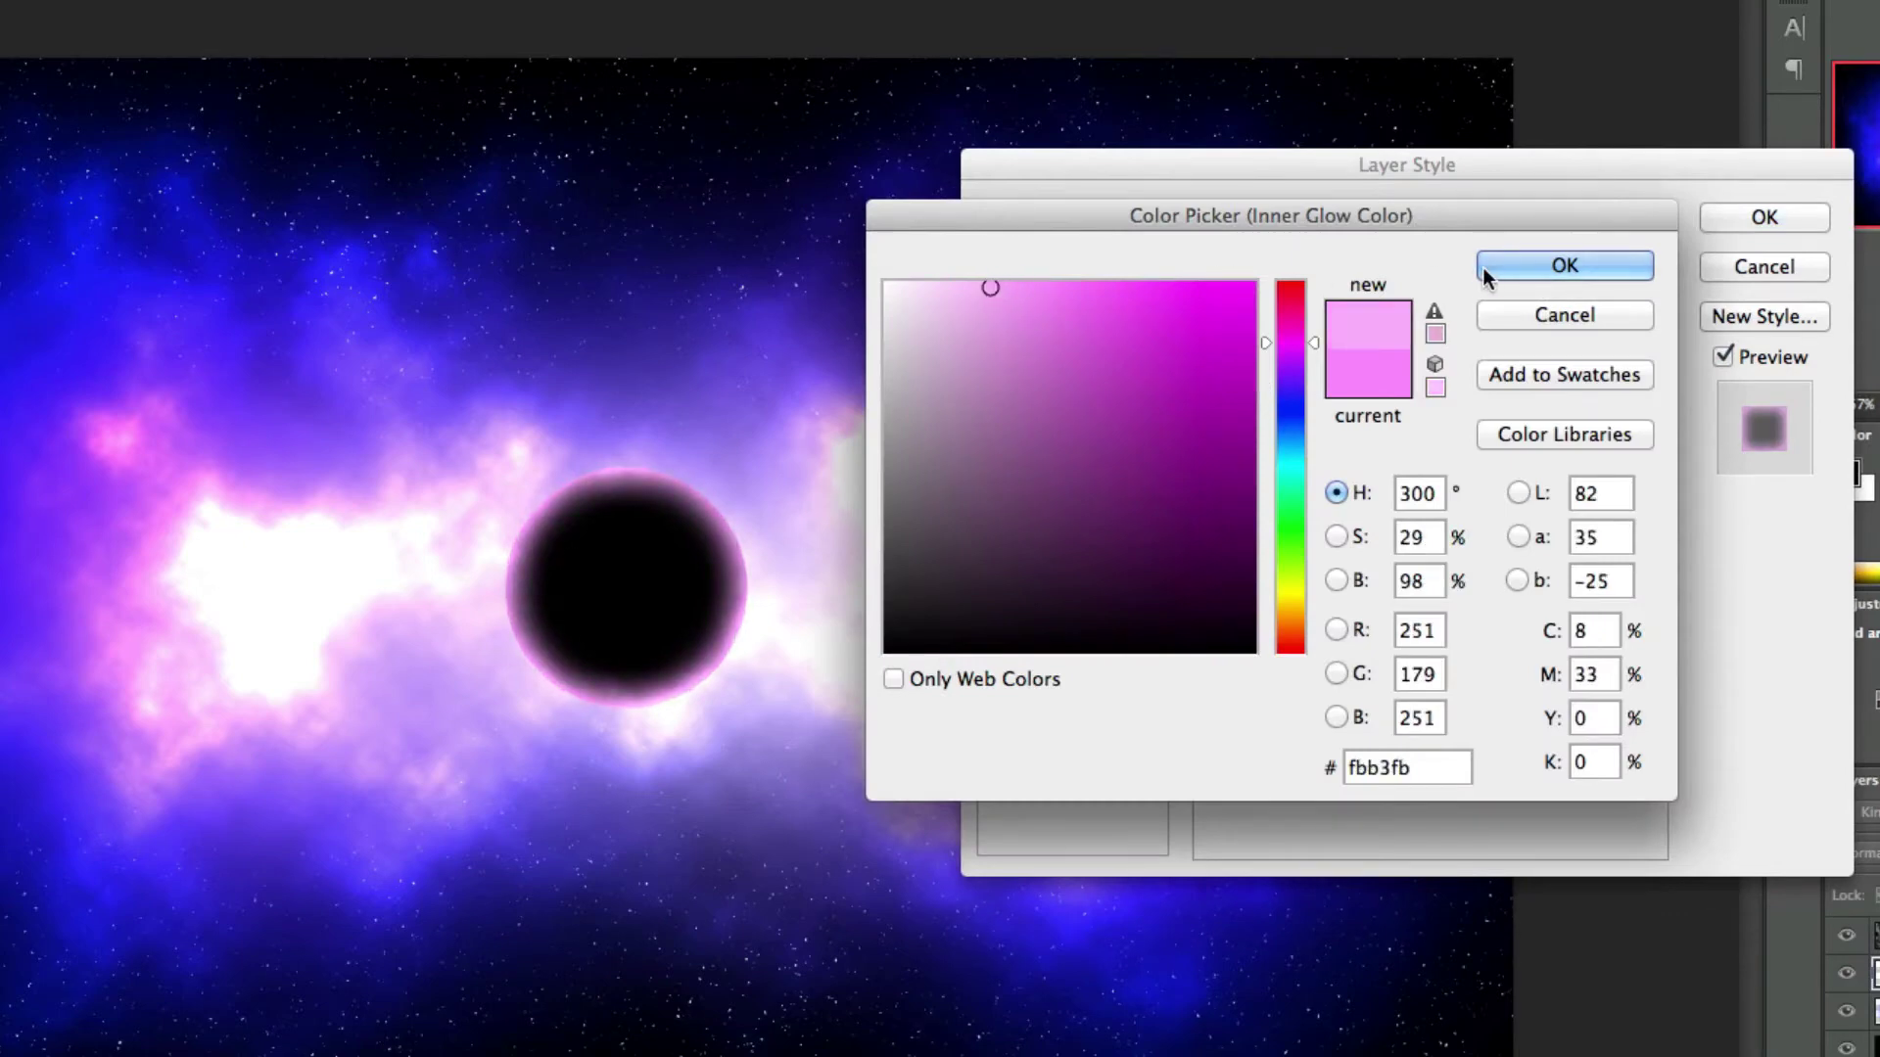
click(1511, 269)
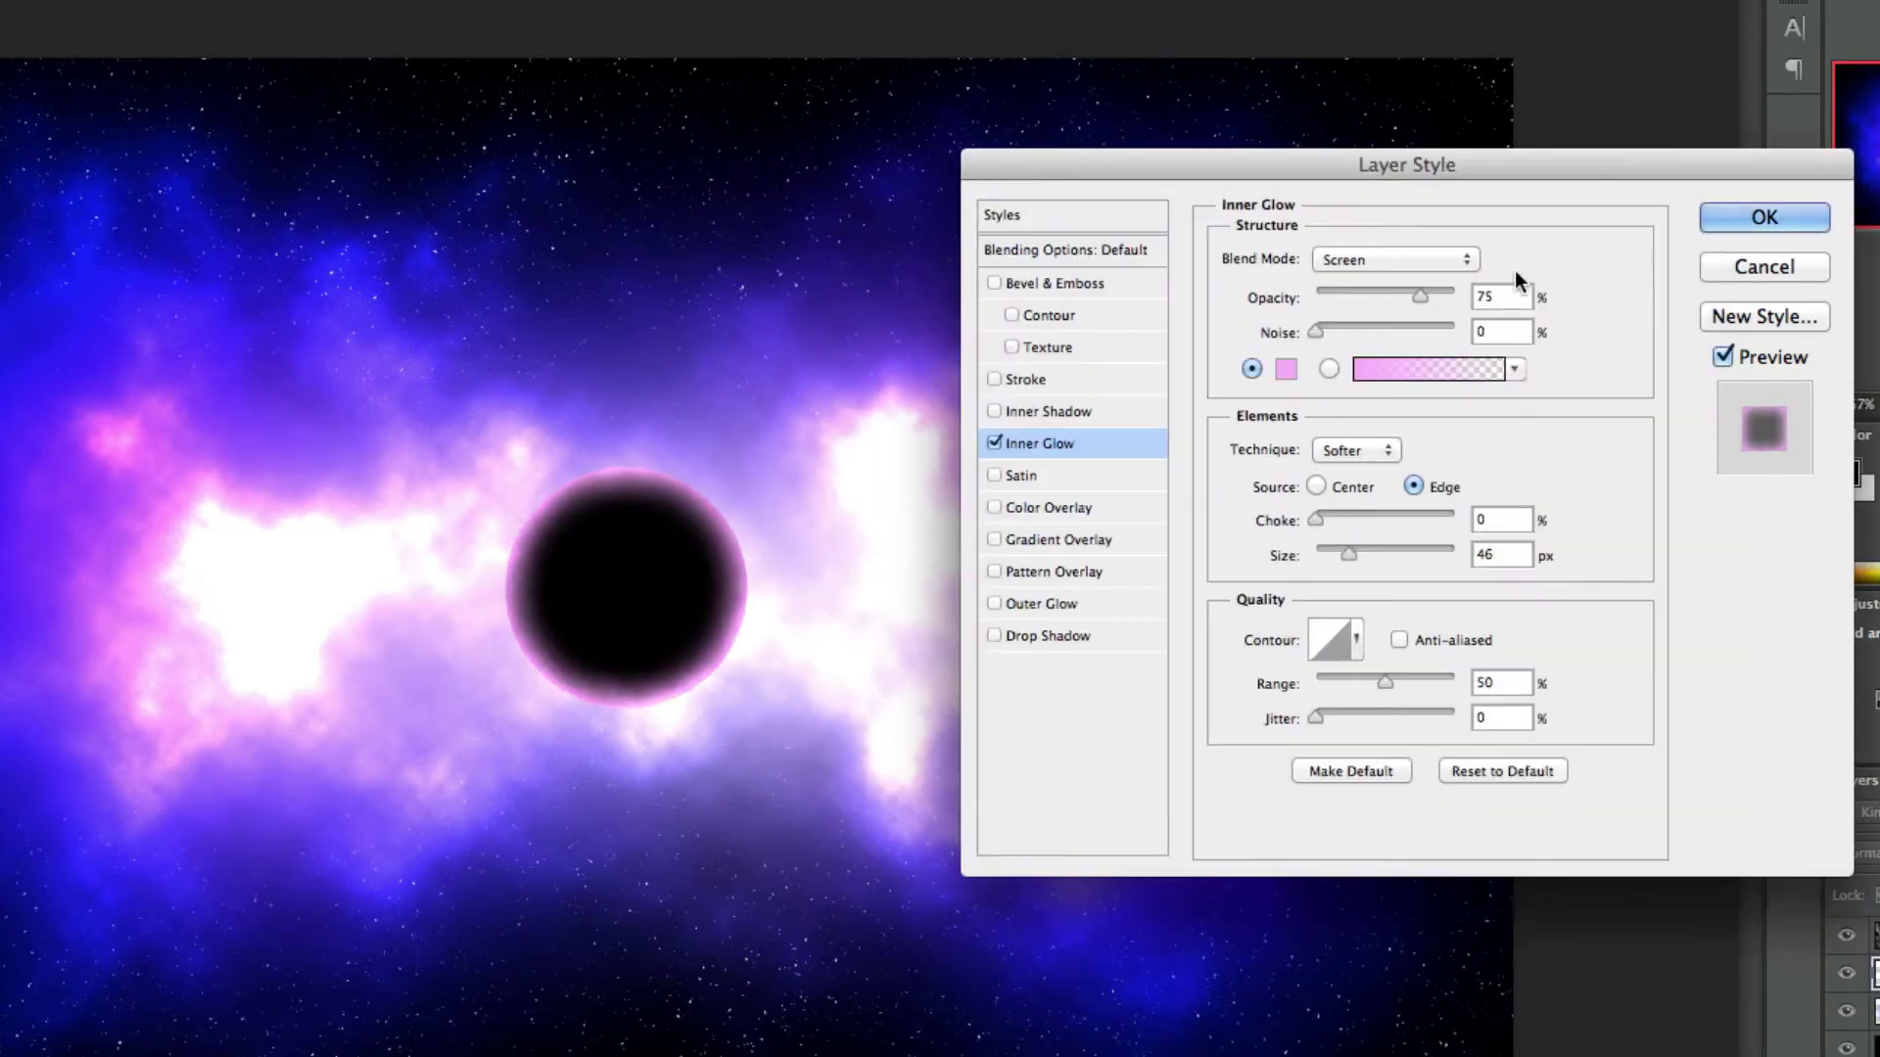
Step: Add a Normal-mode light blue Satin effect, size 103, and apply the layer styles
click(1060, 473)
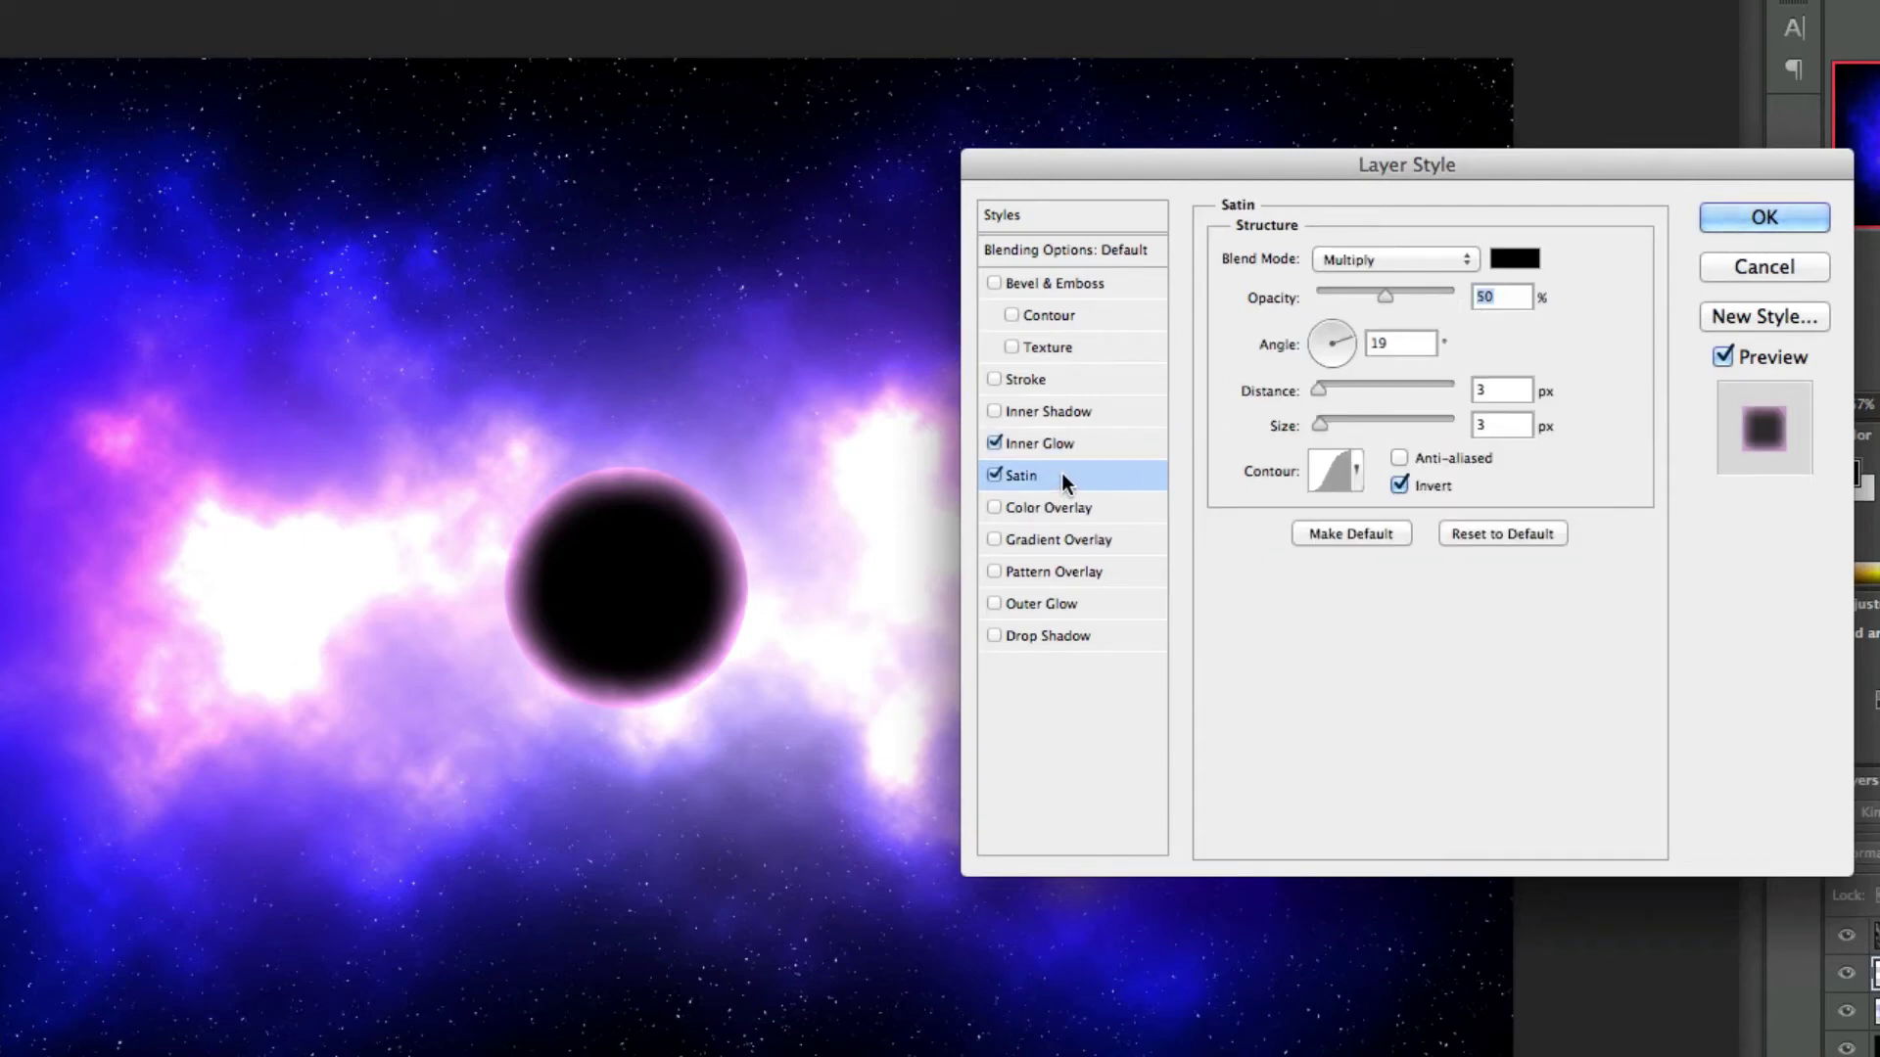
click(1366, 260)
click(1357, 187)
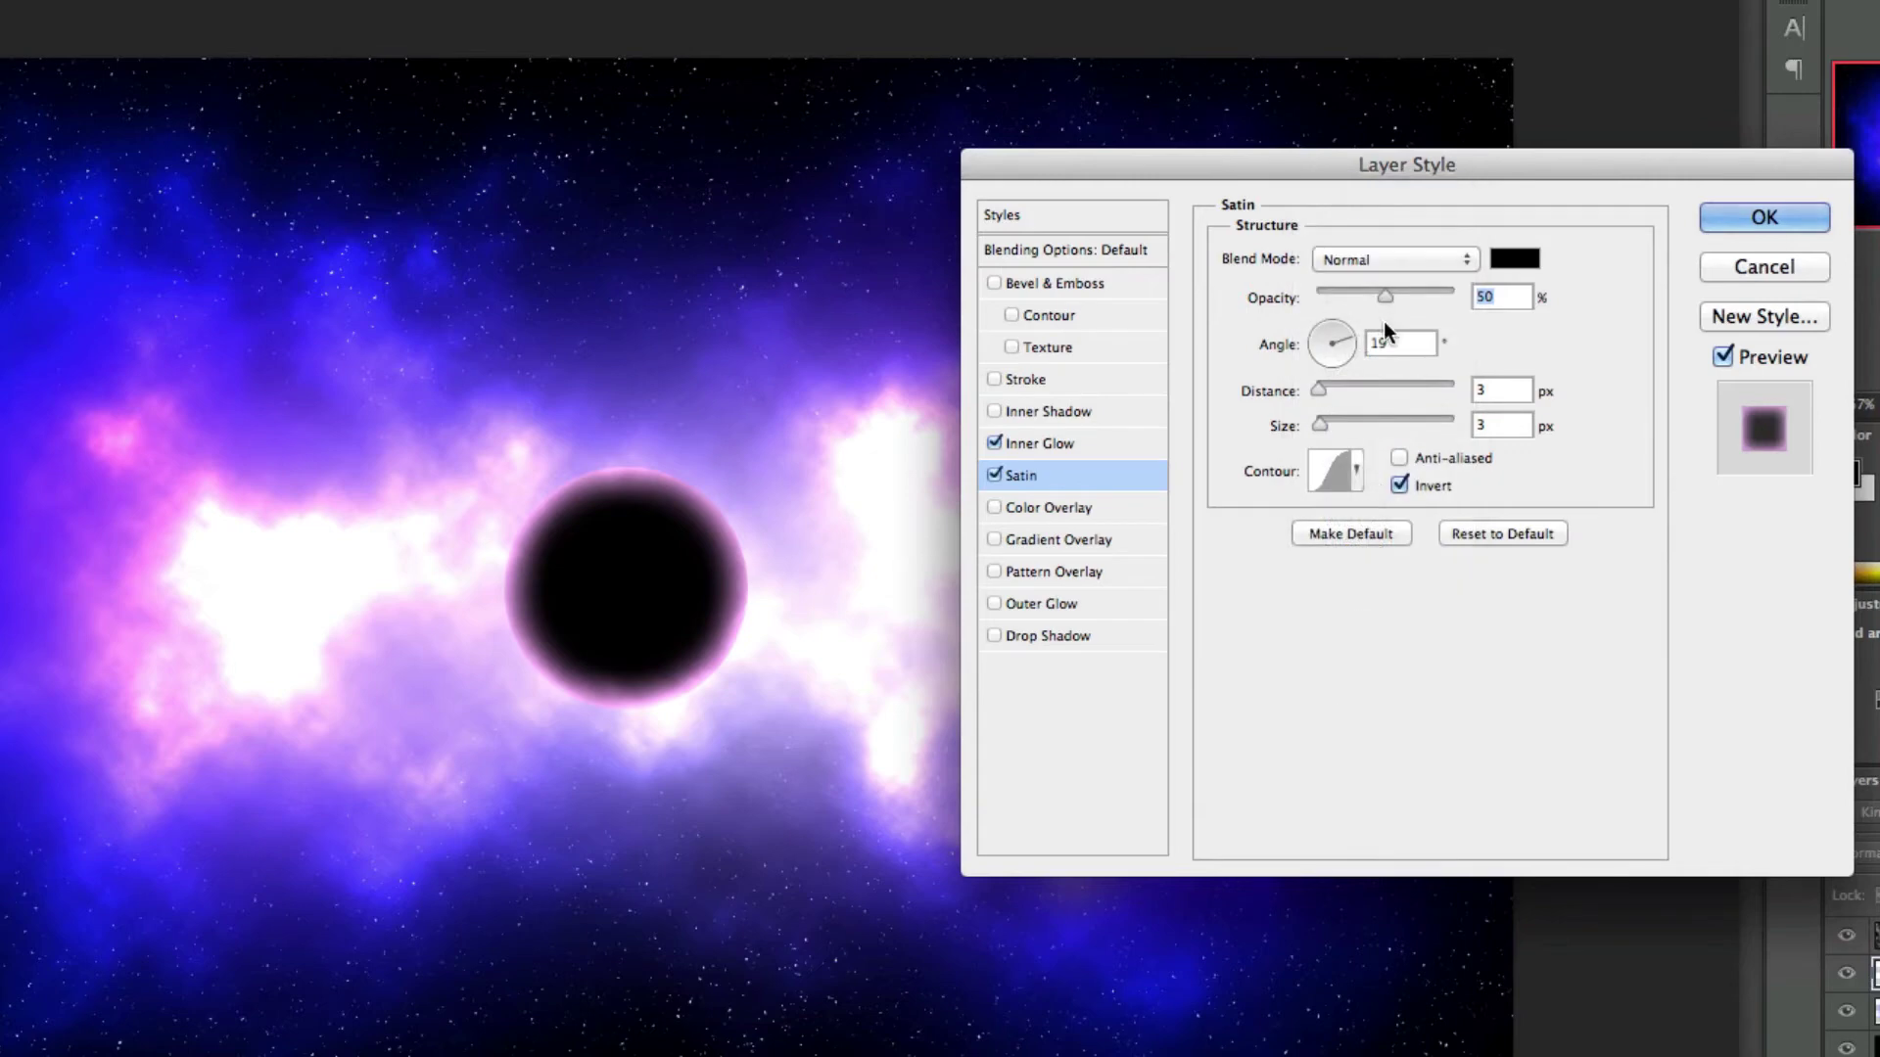
click(1525, 263)
click(109, 272)
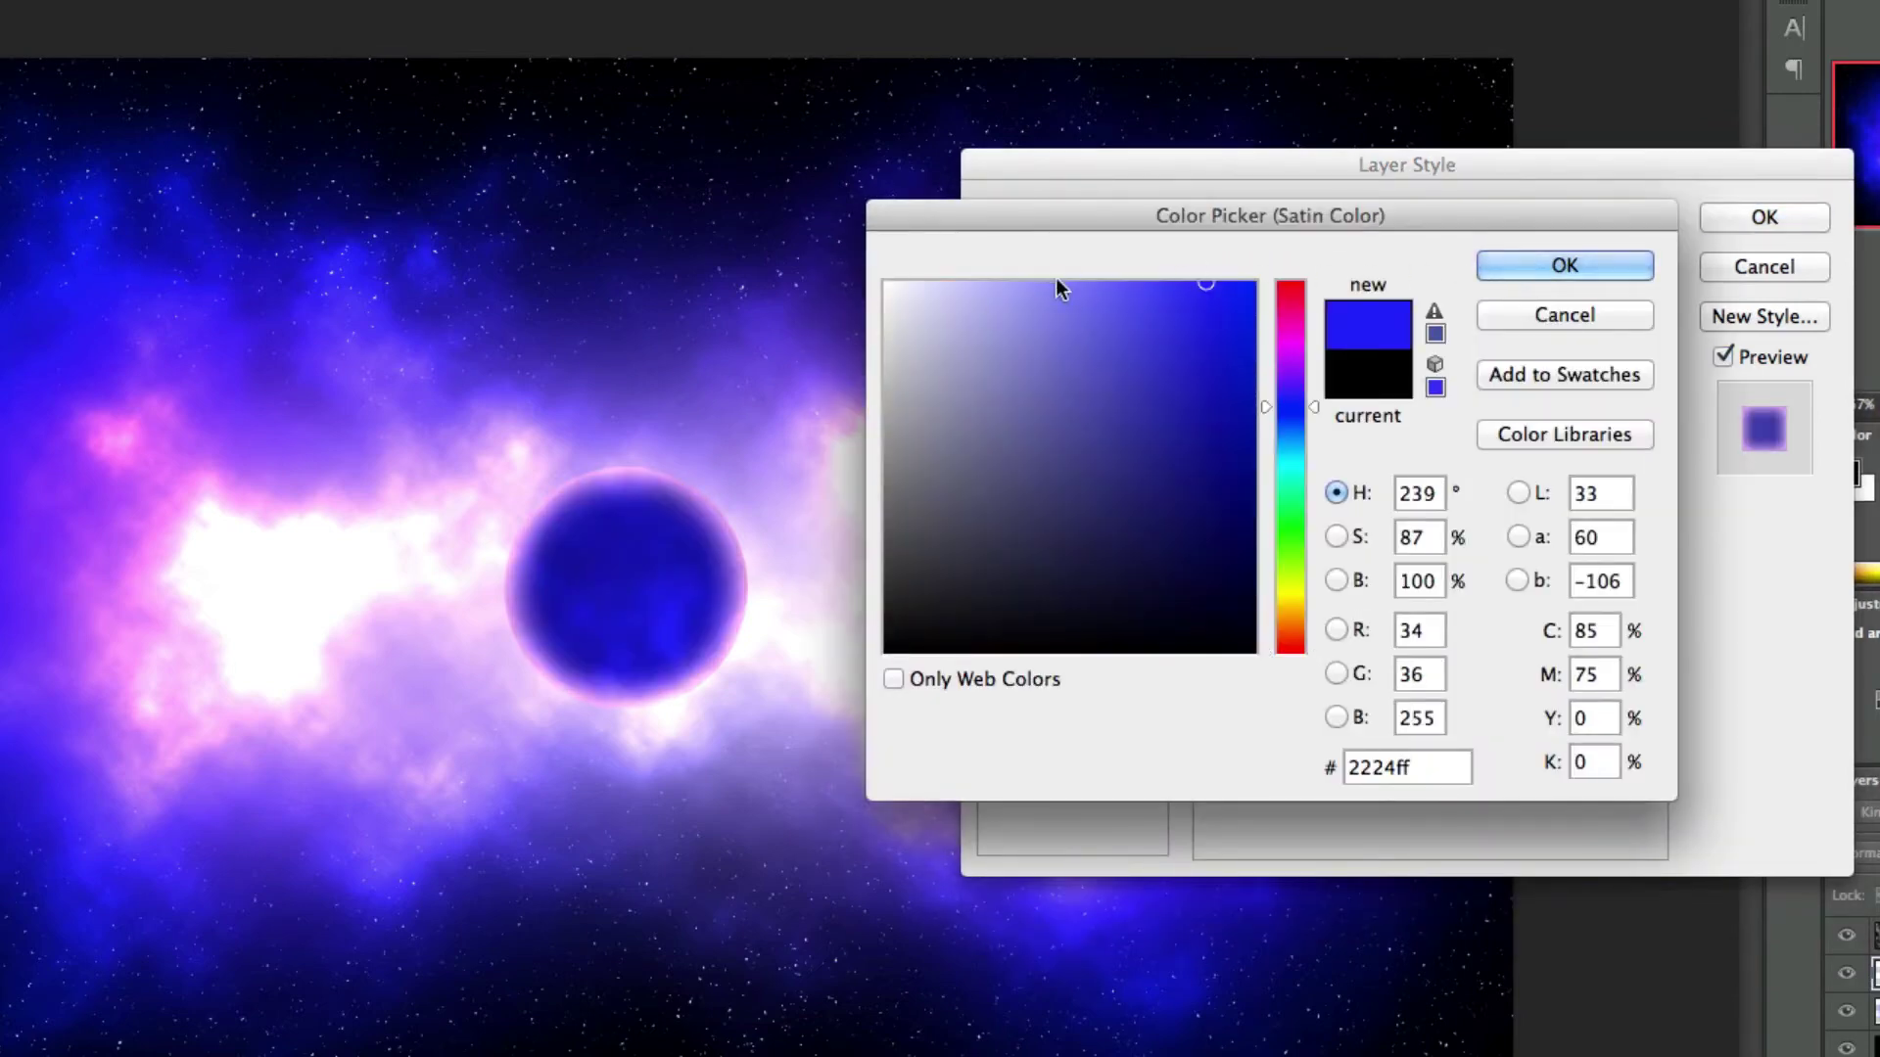
drag(1083, 282, 1124, 283)
click(1520, 266)
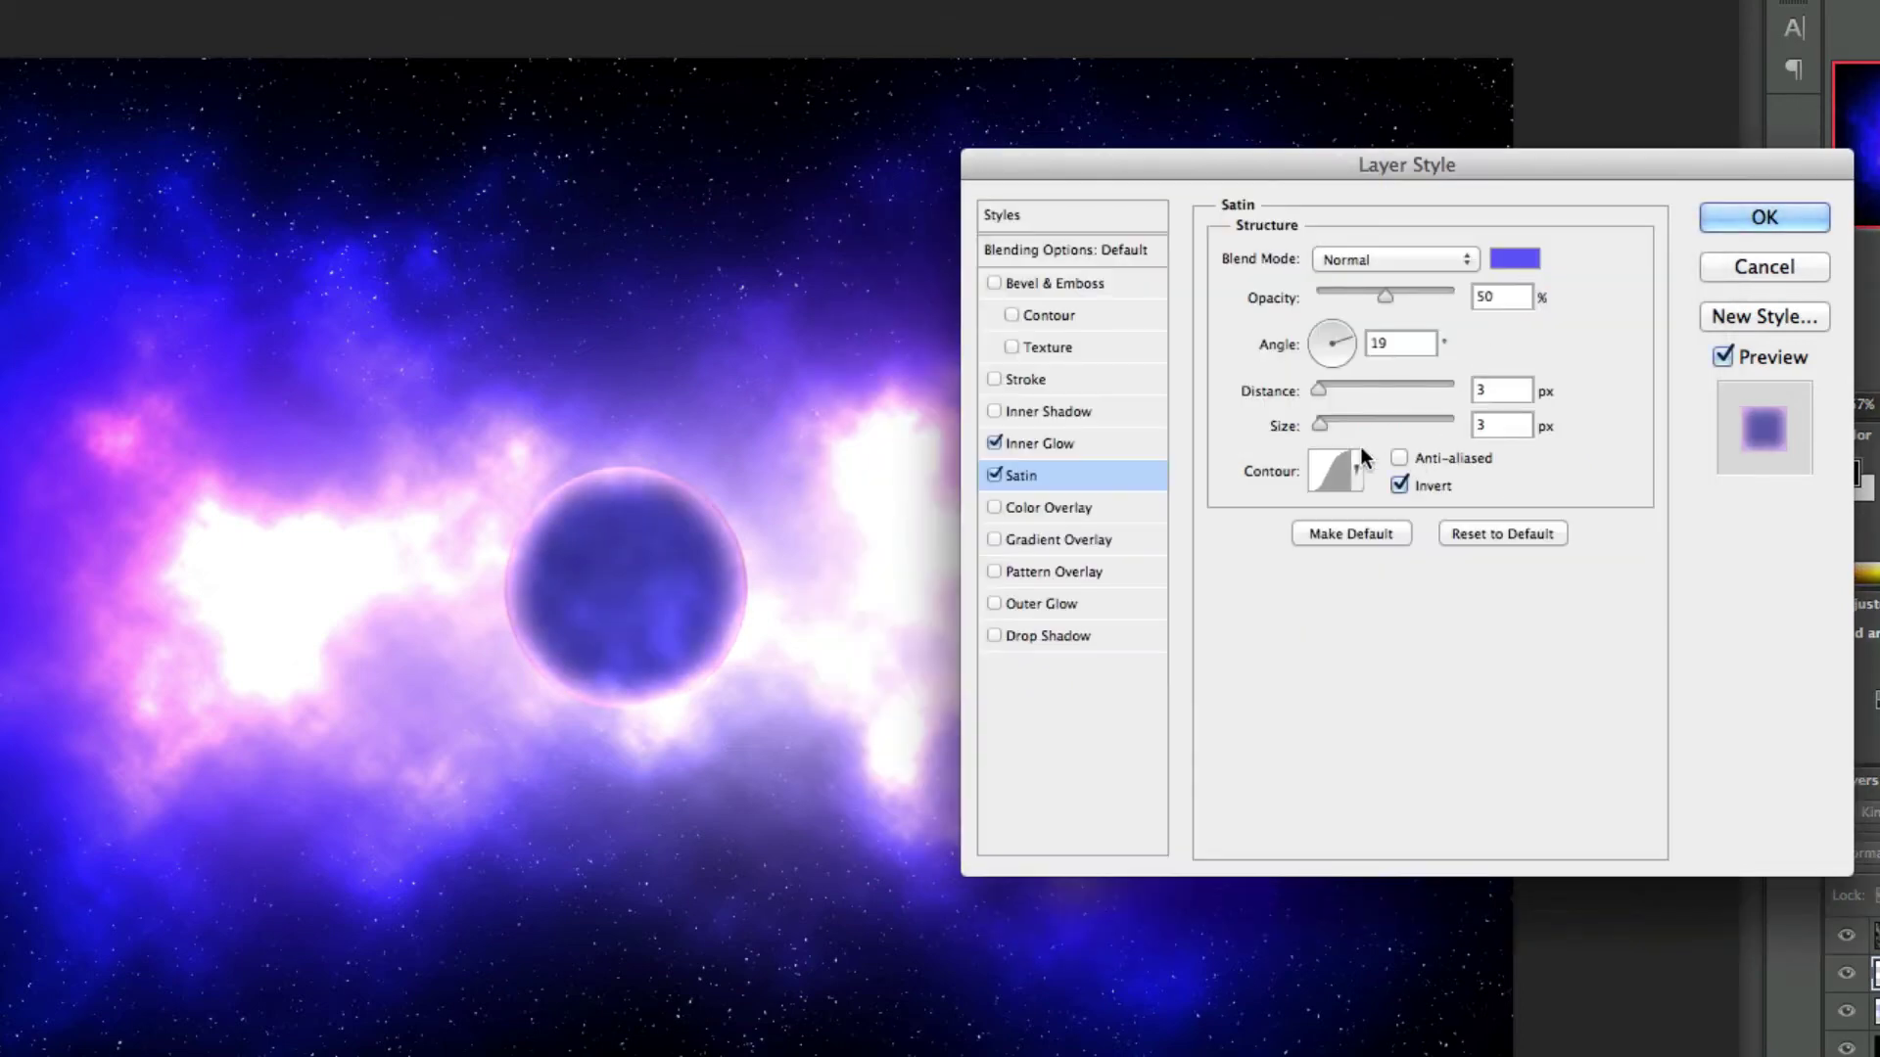
drag(1318, 390, 1377, 420)
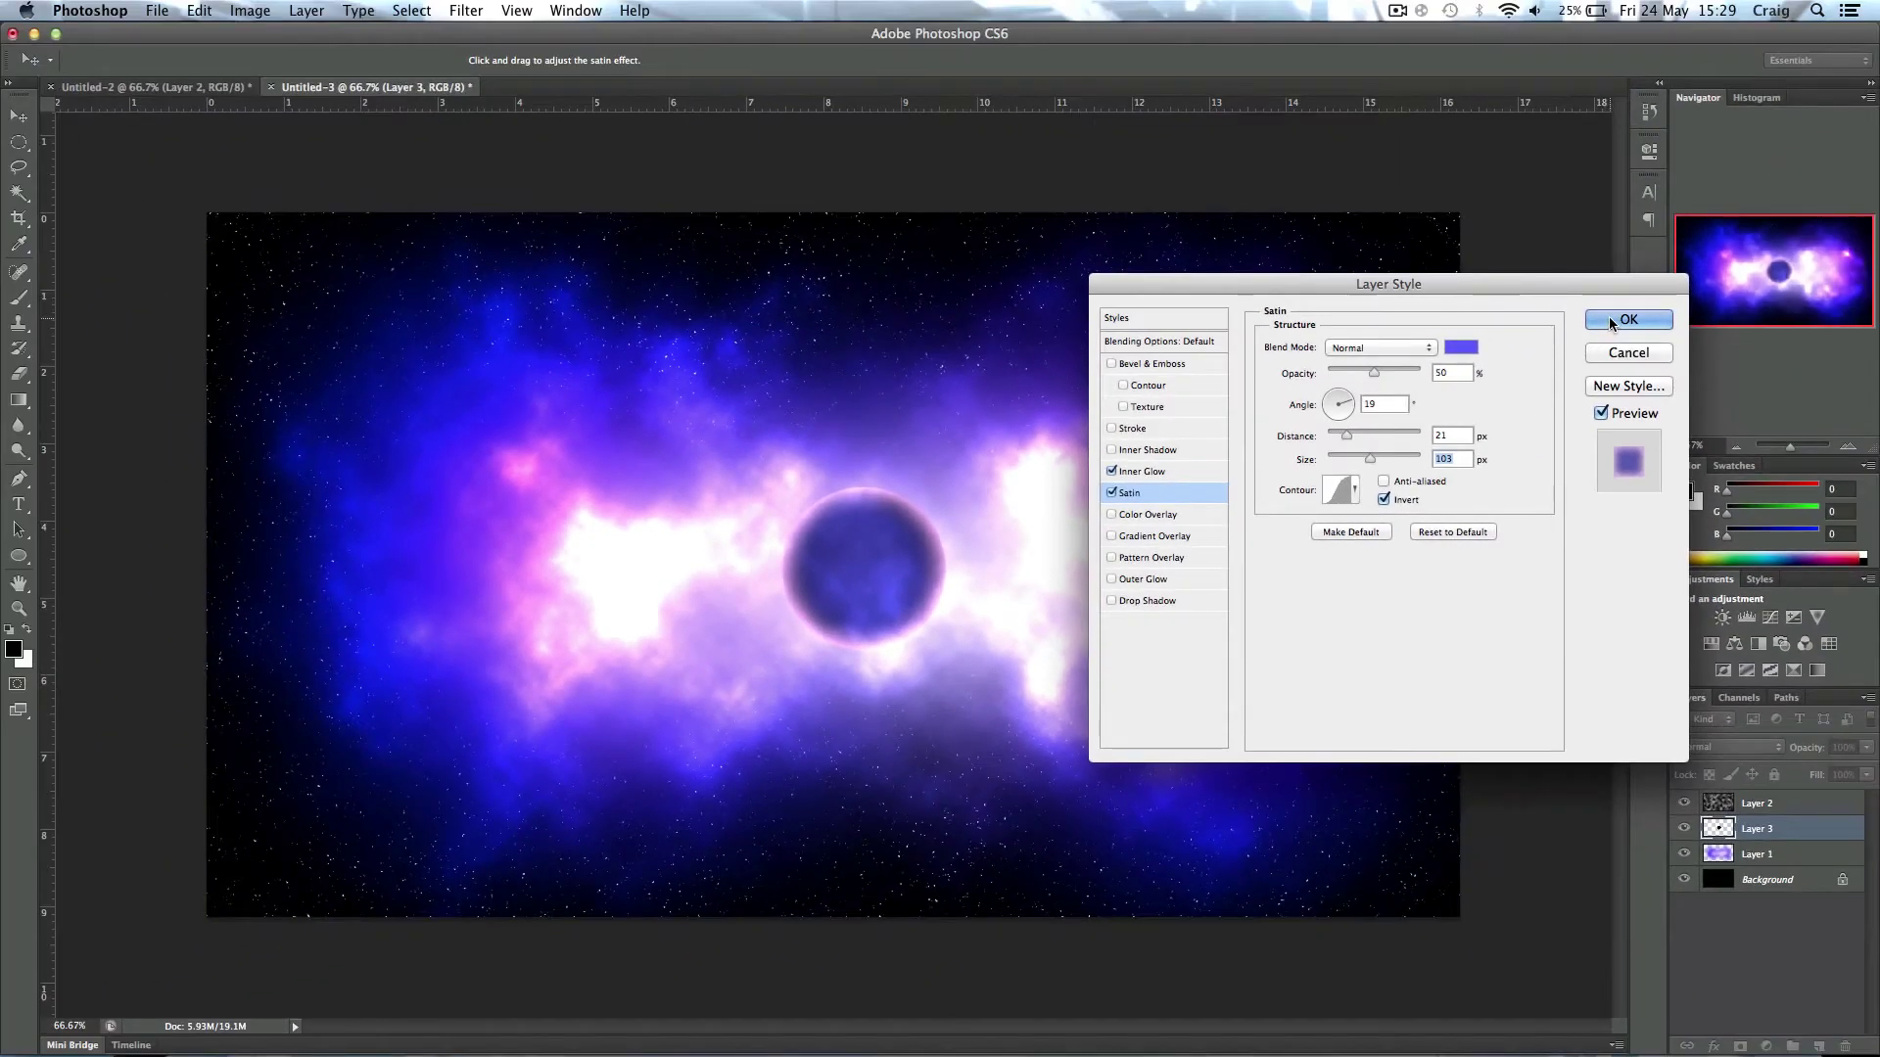
click(1612, 319)
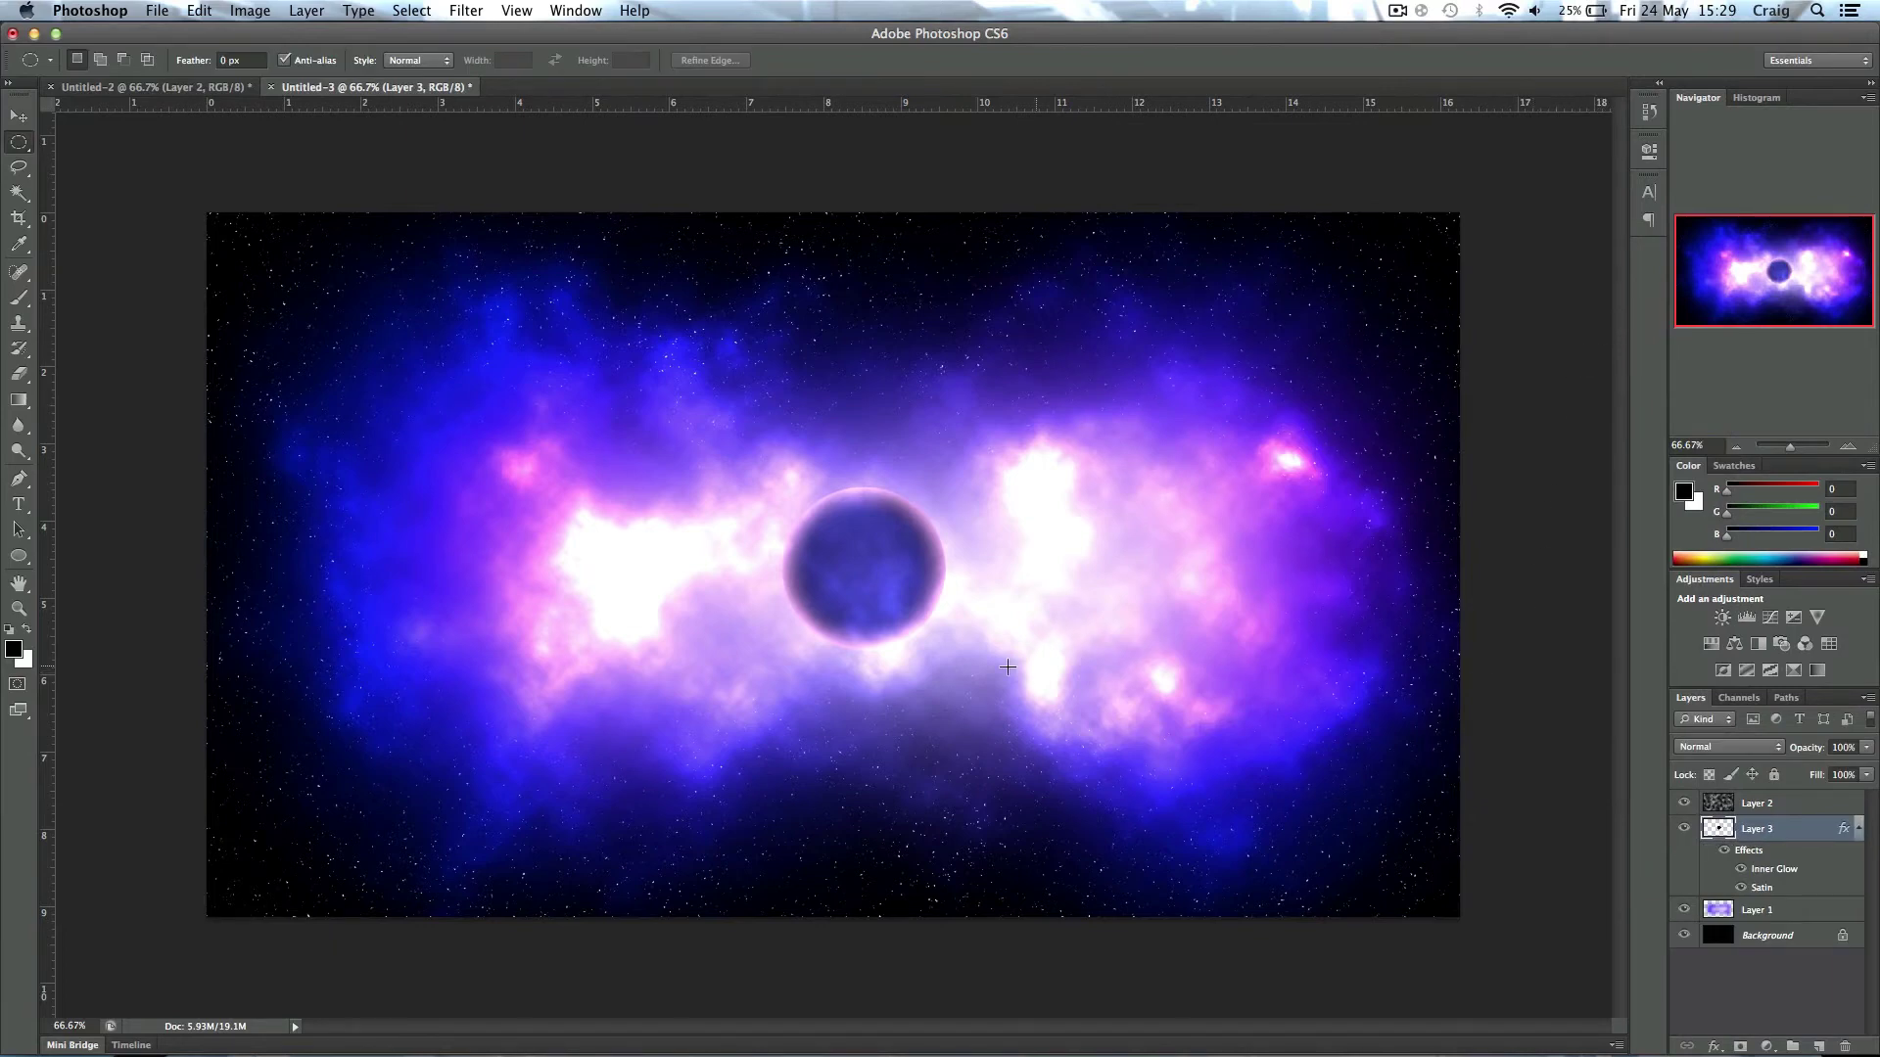
Step: Shift the planet slightly right, duplicate it, and drag the copy to the left
key(v)
drag(903, 591, 1040, 545)
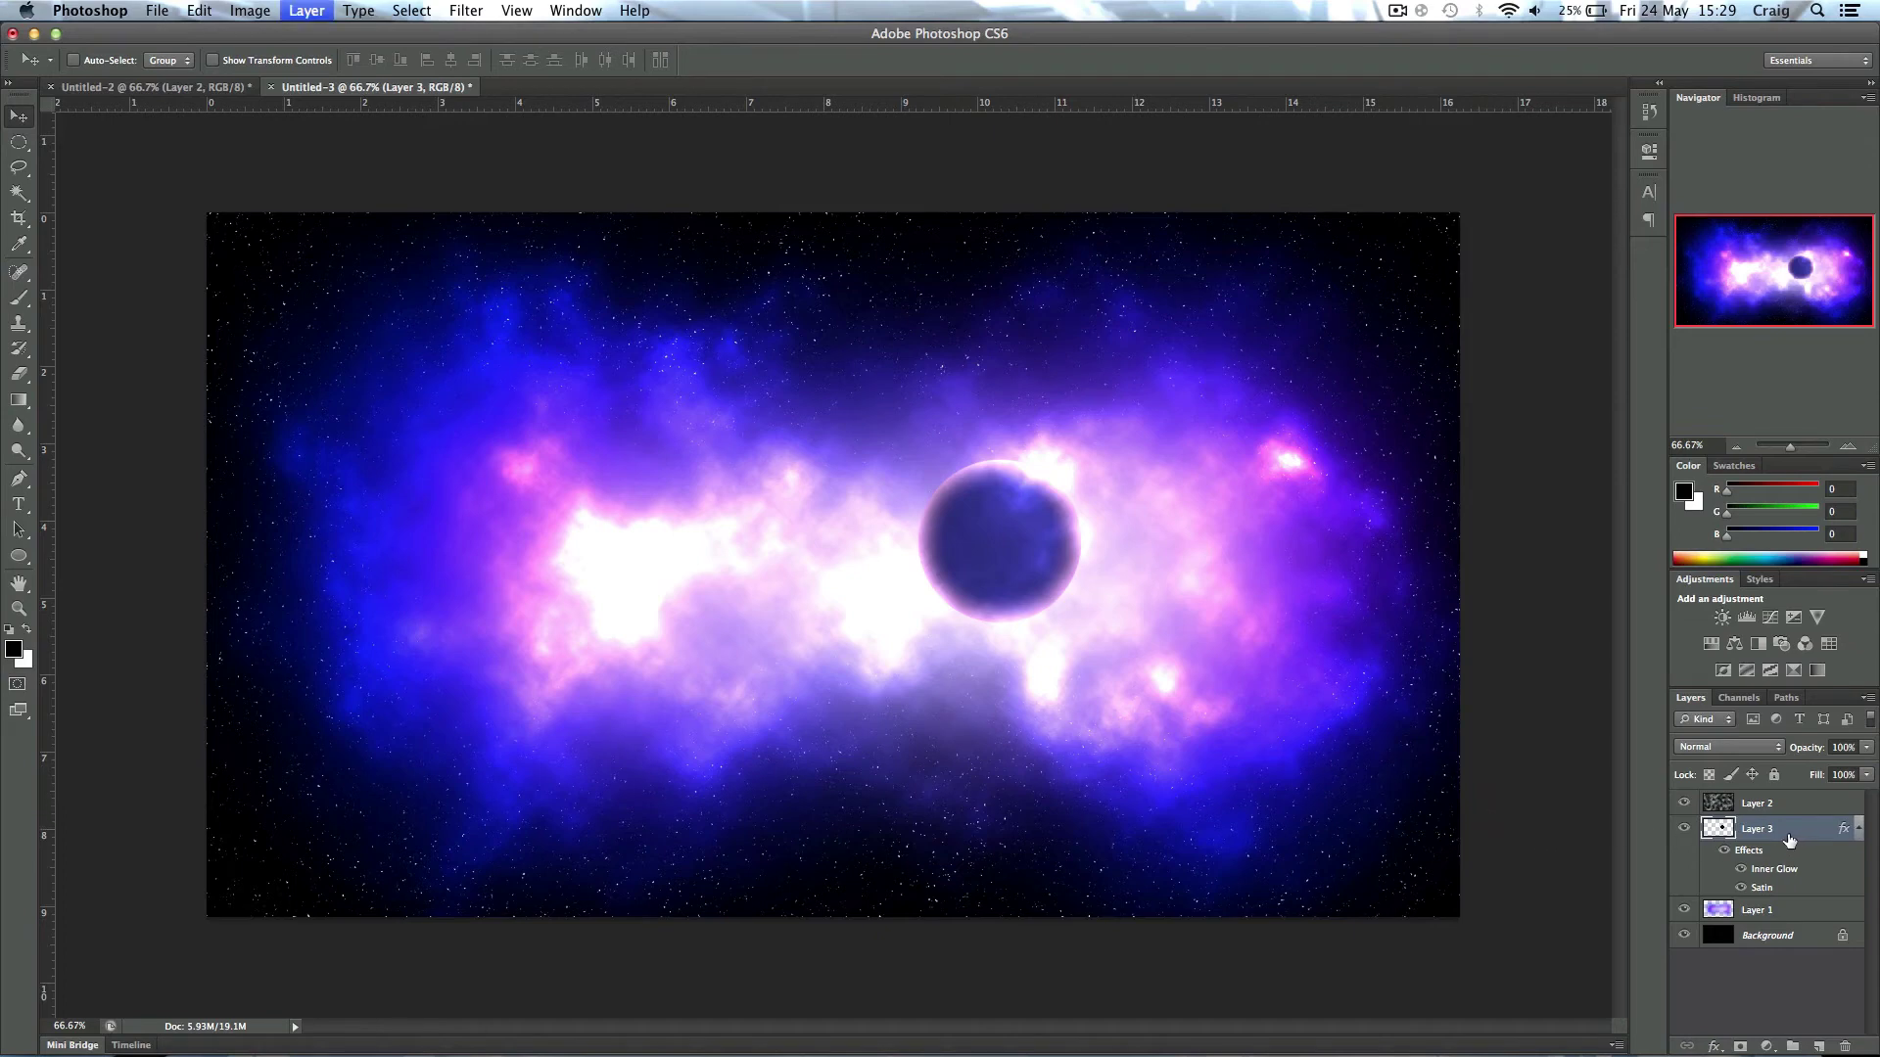
key(super+j)
drag(932, 560, 679, 572)
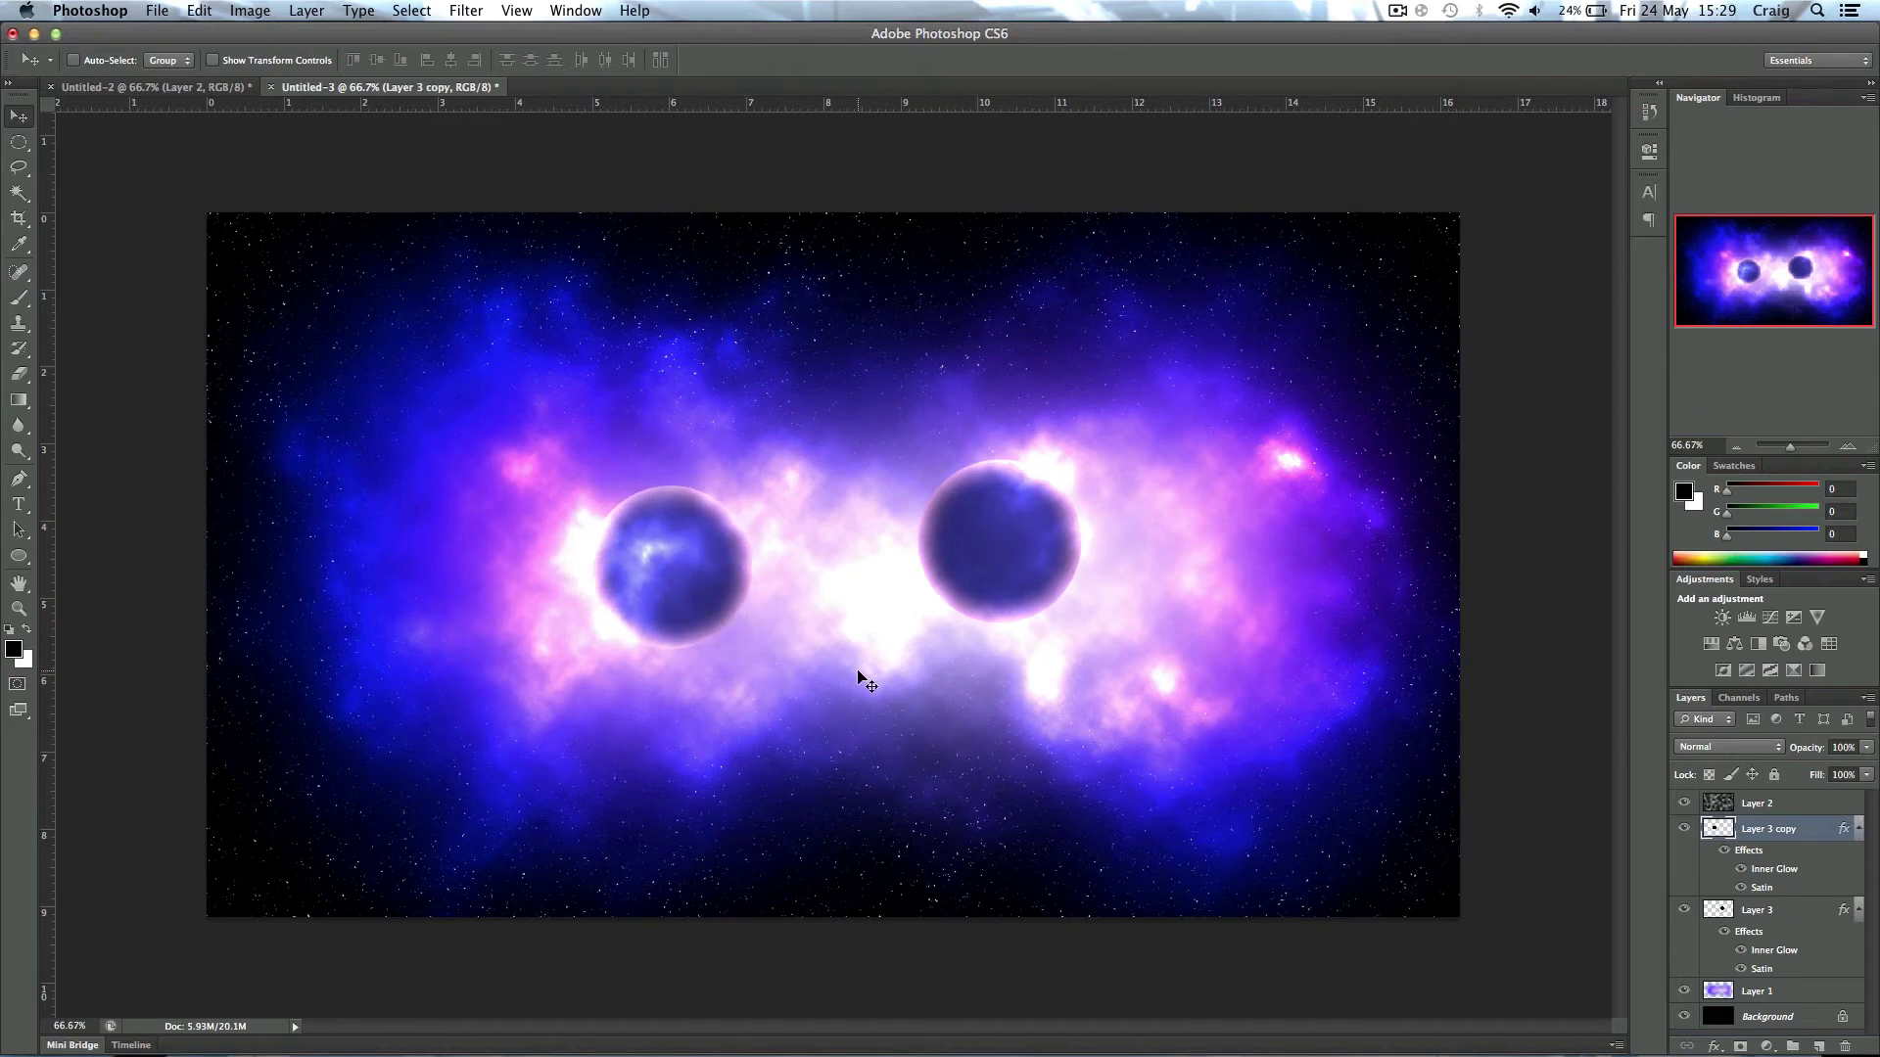
Step: Scale the planet copy down to about 64% and nudge it into place
key(super+t)
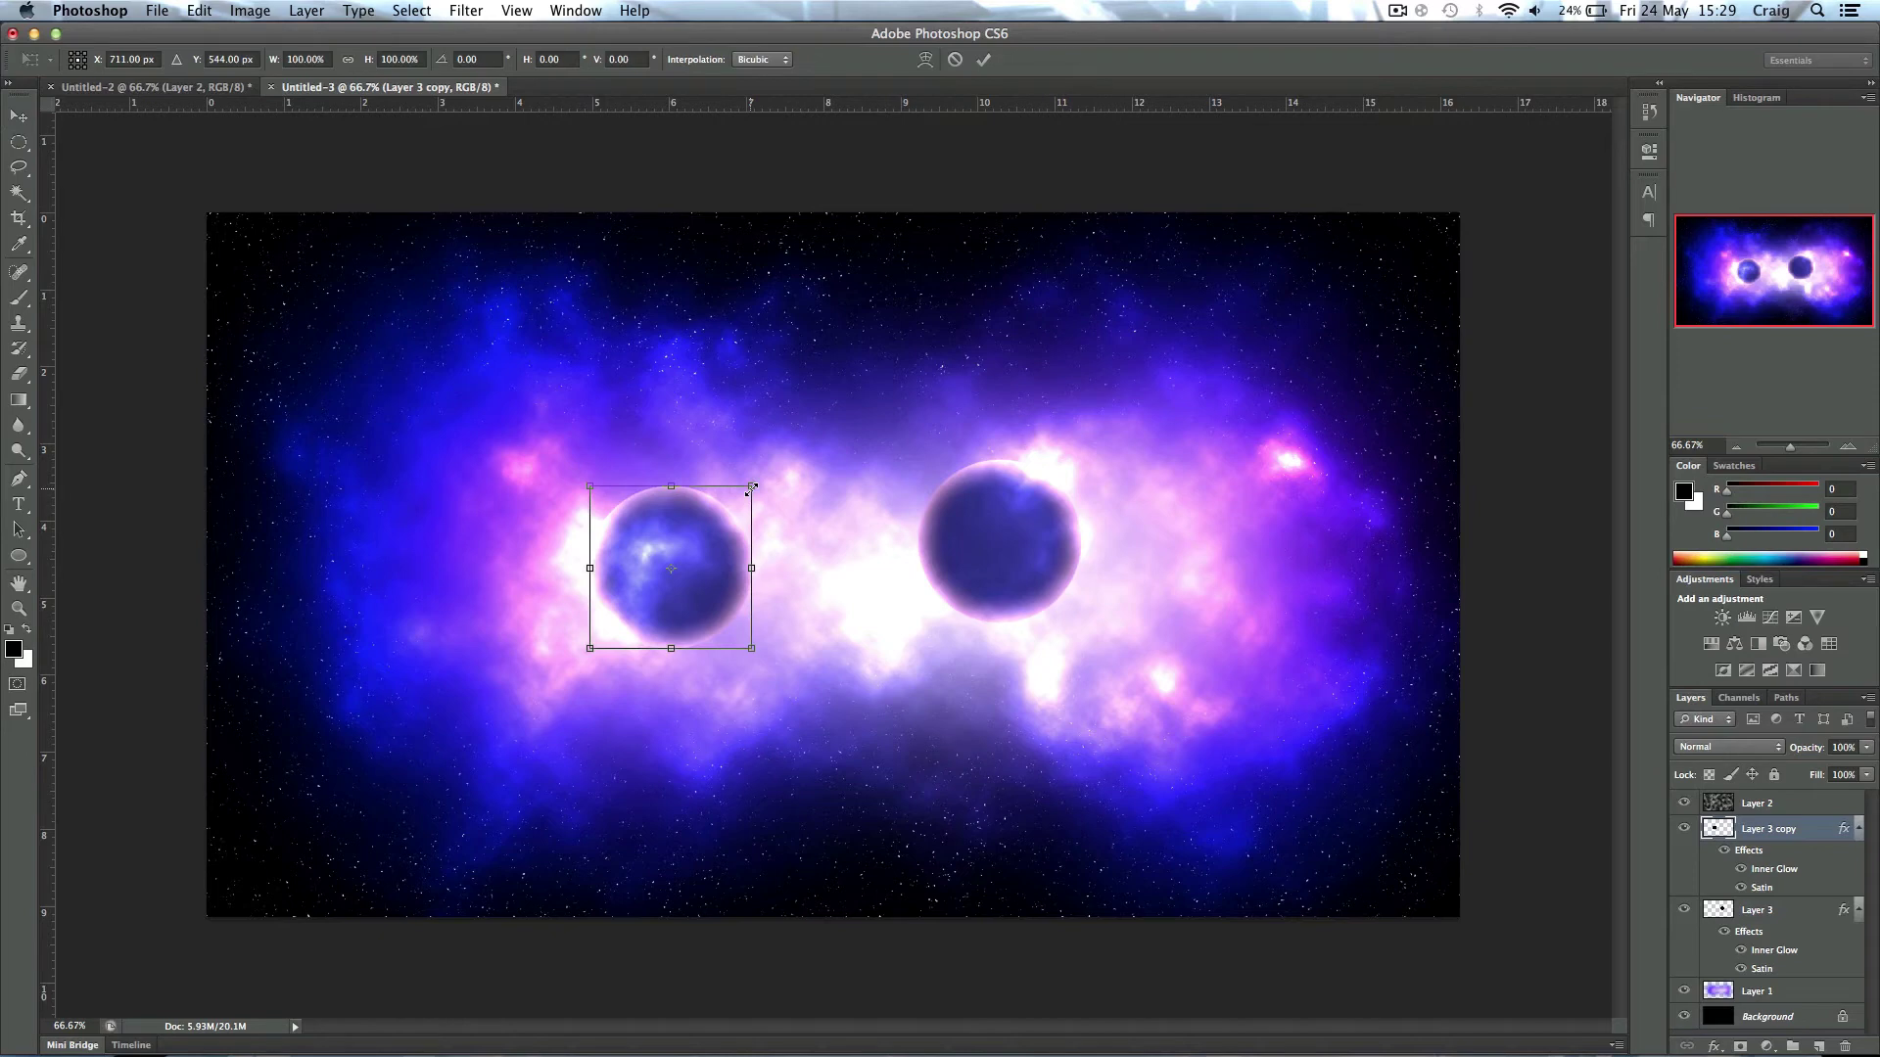
drag(752, 486, 693, 545)
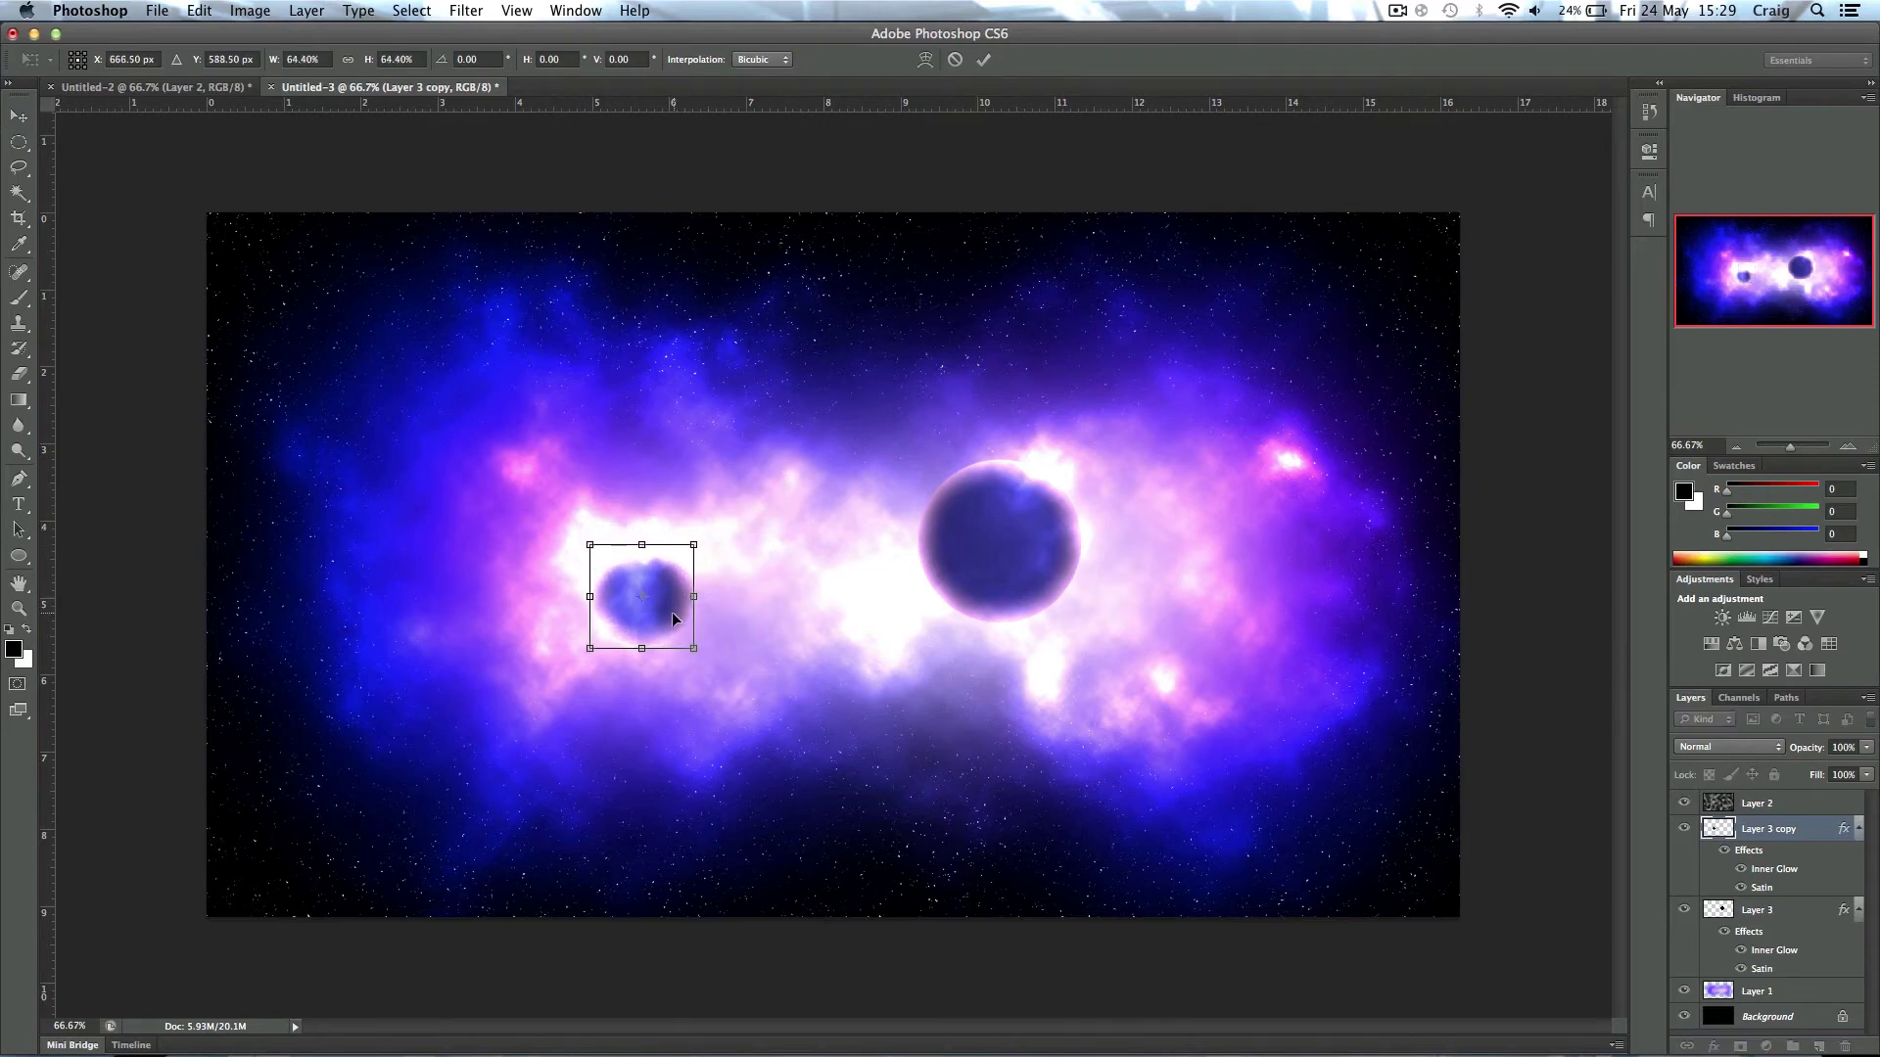
key(Return)
drag(672, 621, 754, 609)
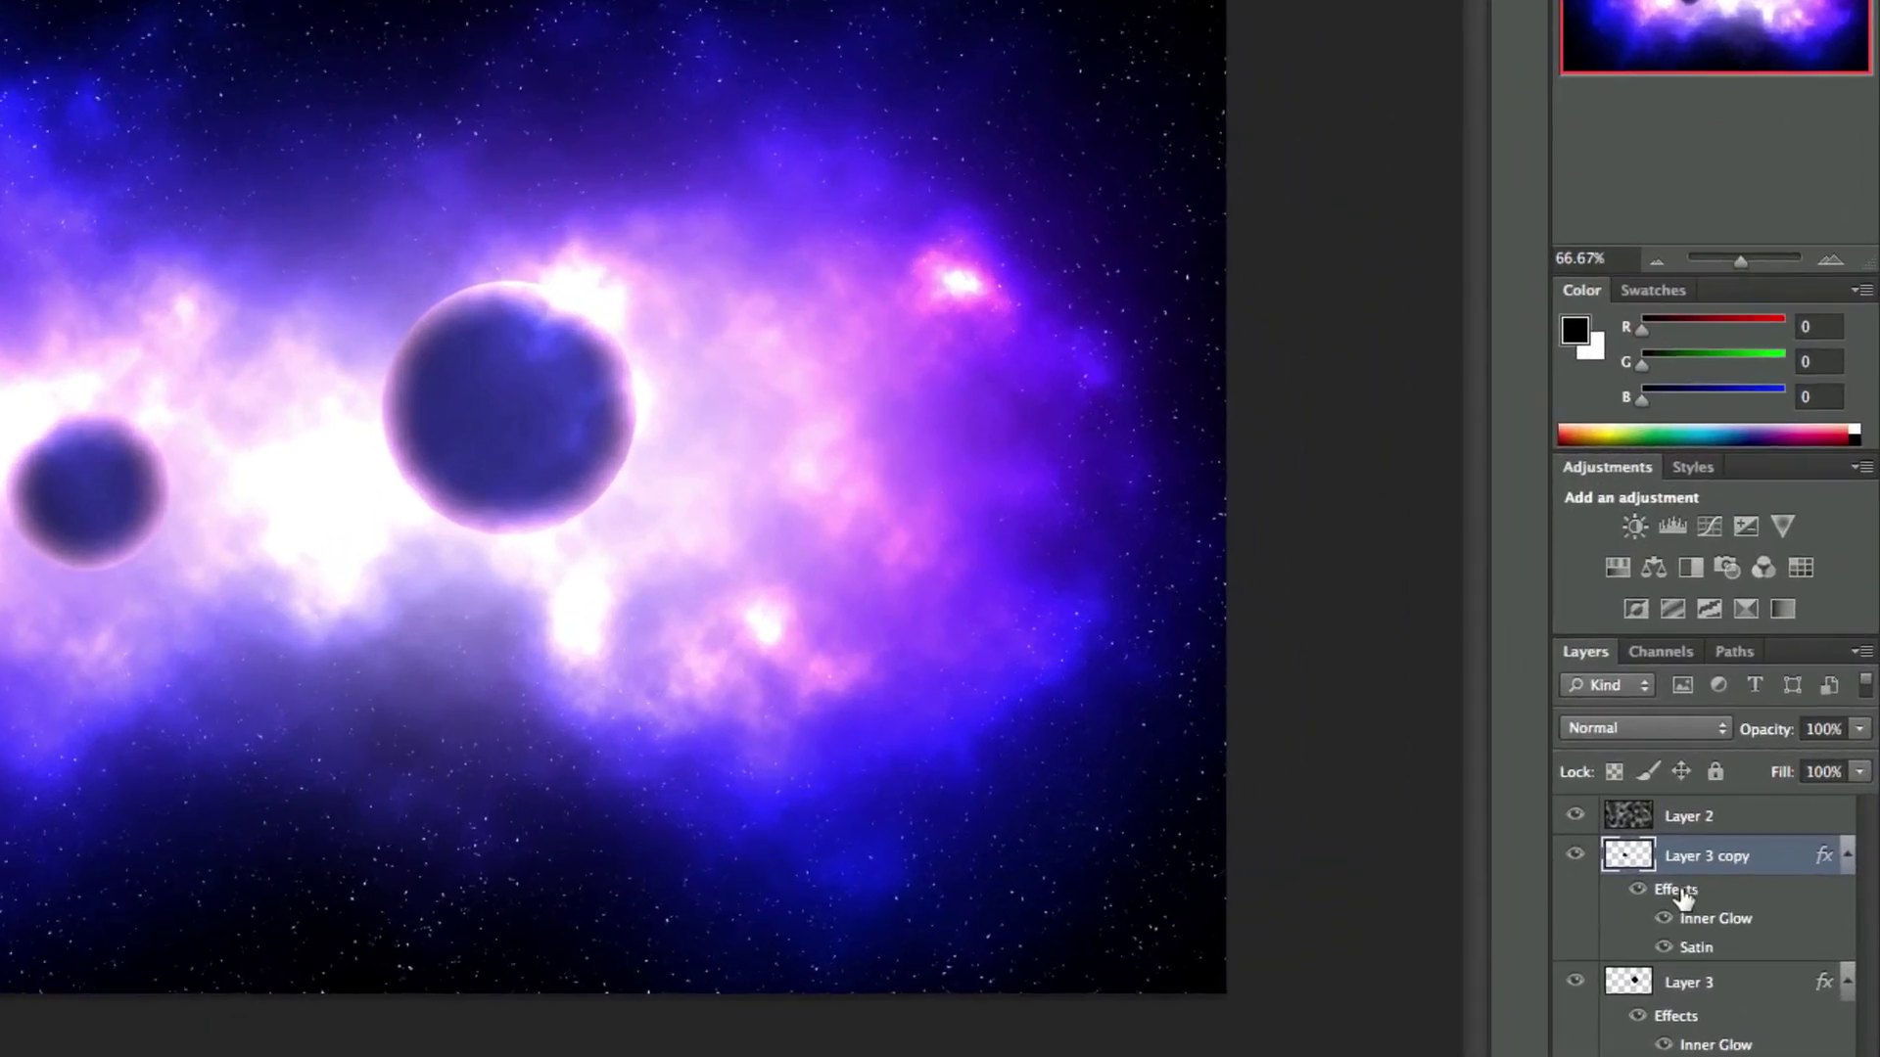
Step: Reduce the small planet's Inner Glow size to 35 px and set Satin distance 13, size 68
double_click(1679, 893)
click(795, 296)
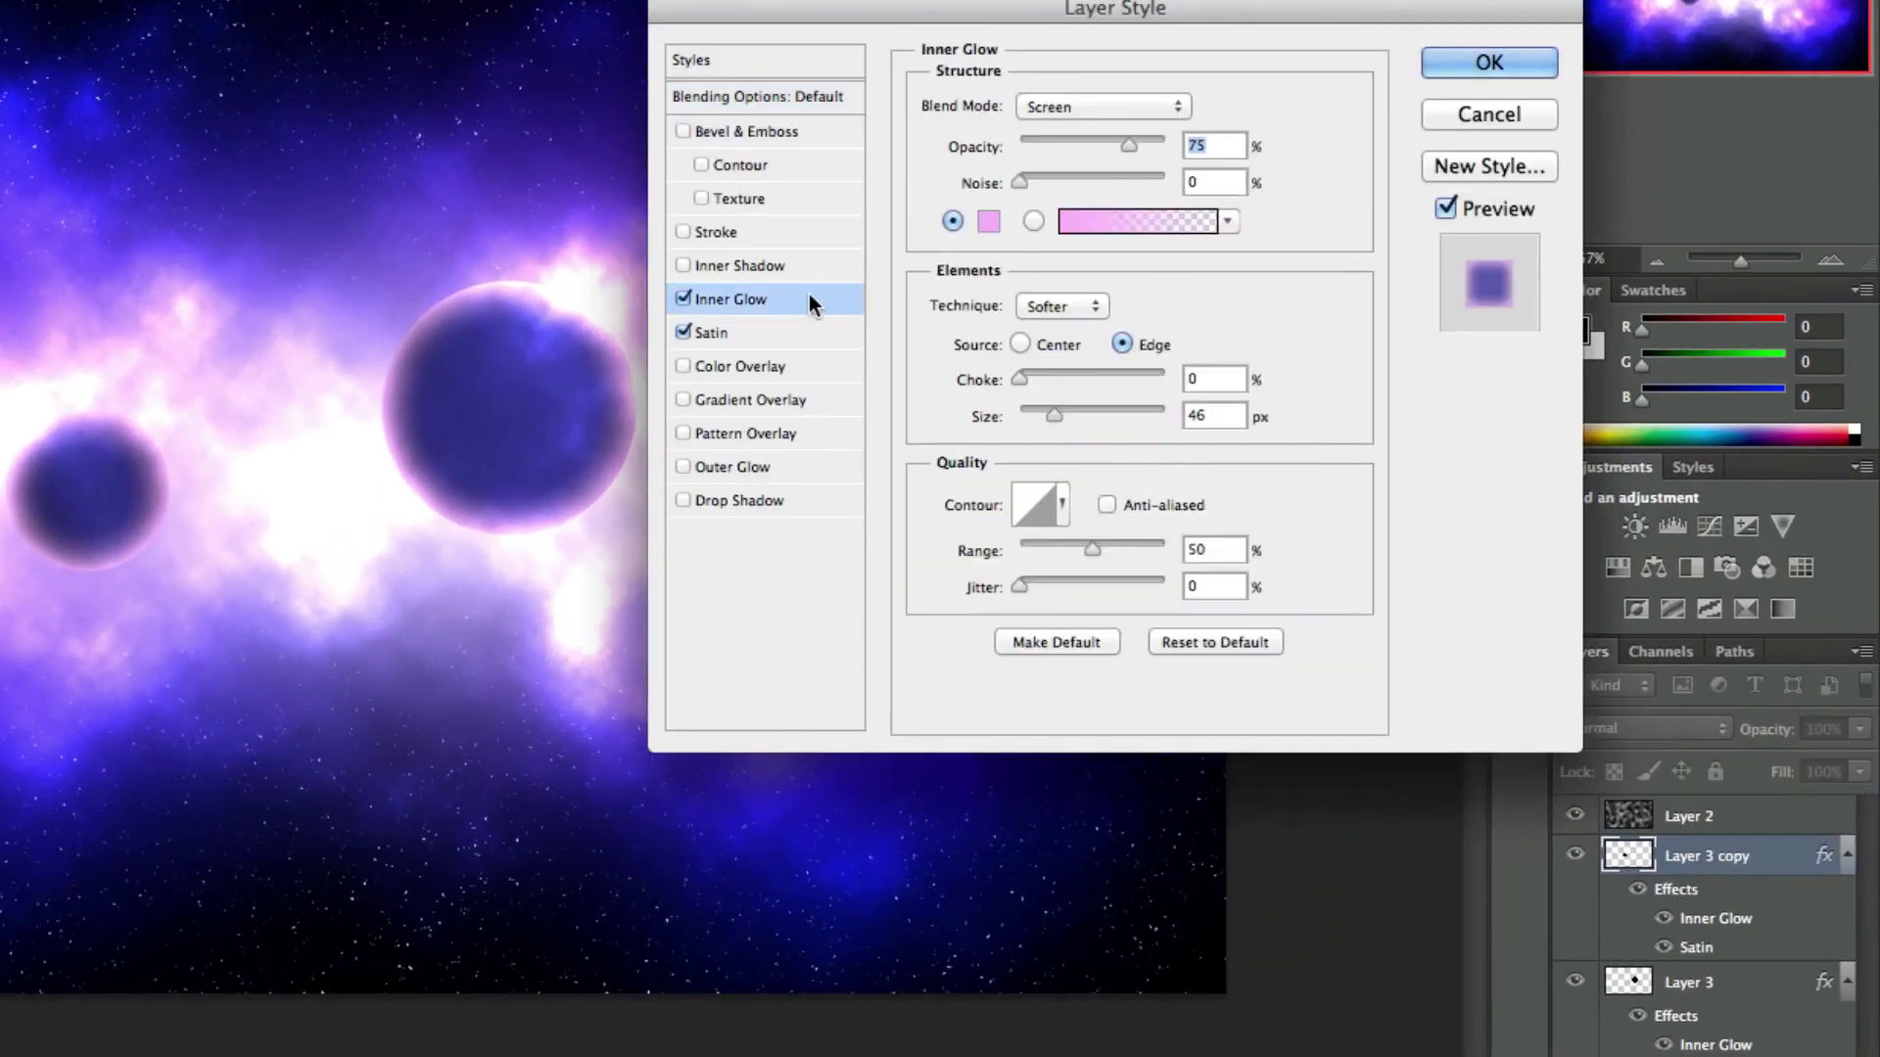
drag(1055, 417, 1047, 417)
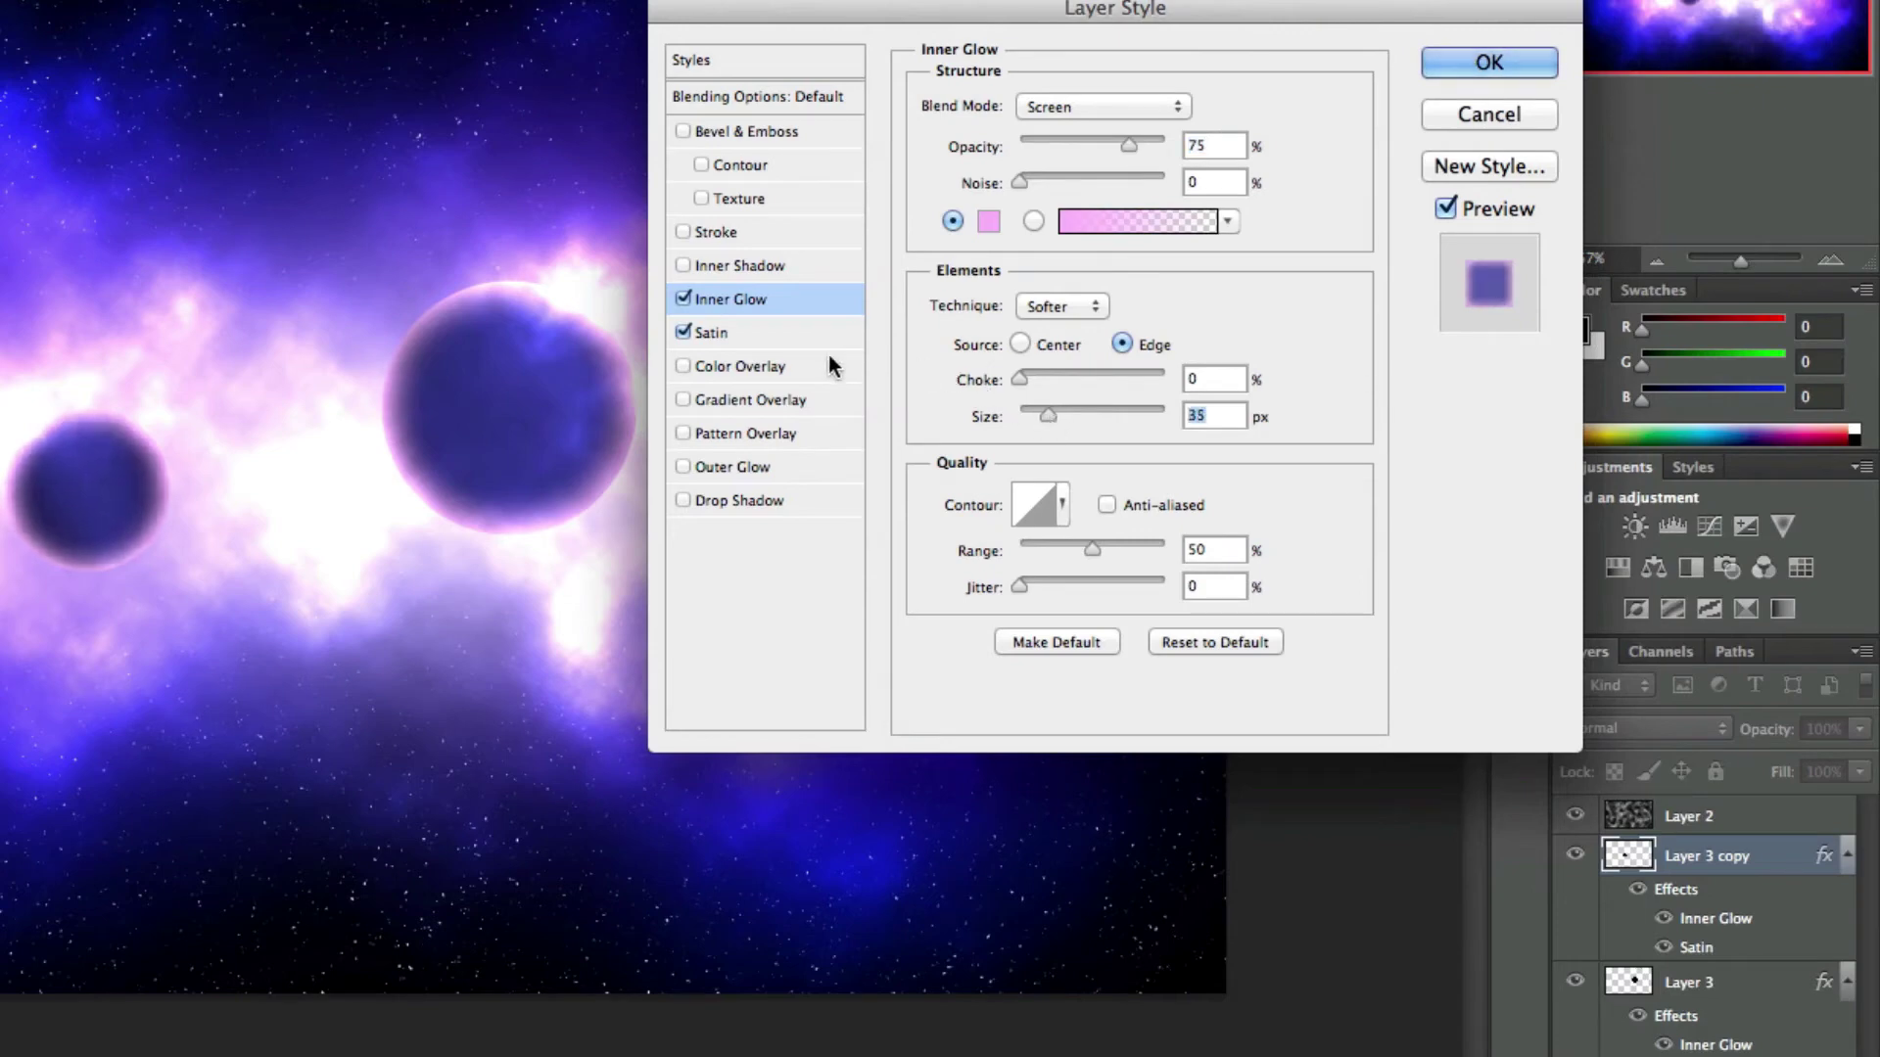
click(785, 328)
drag(1079, 284, 1036, 243)
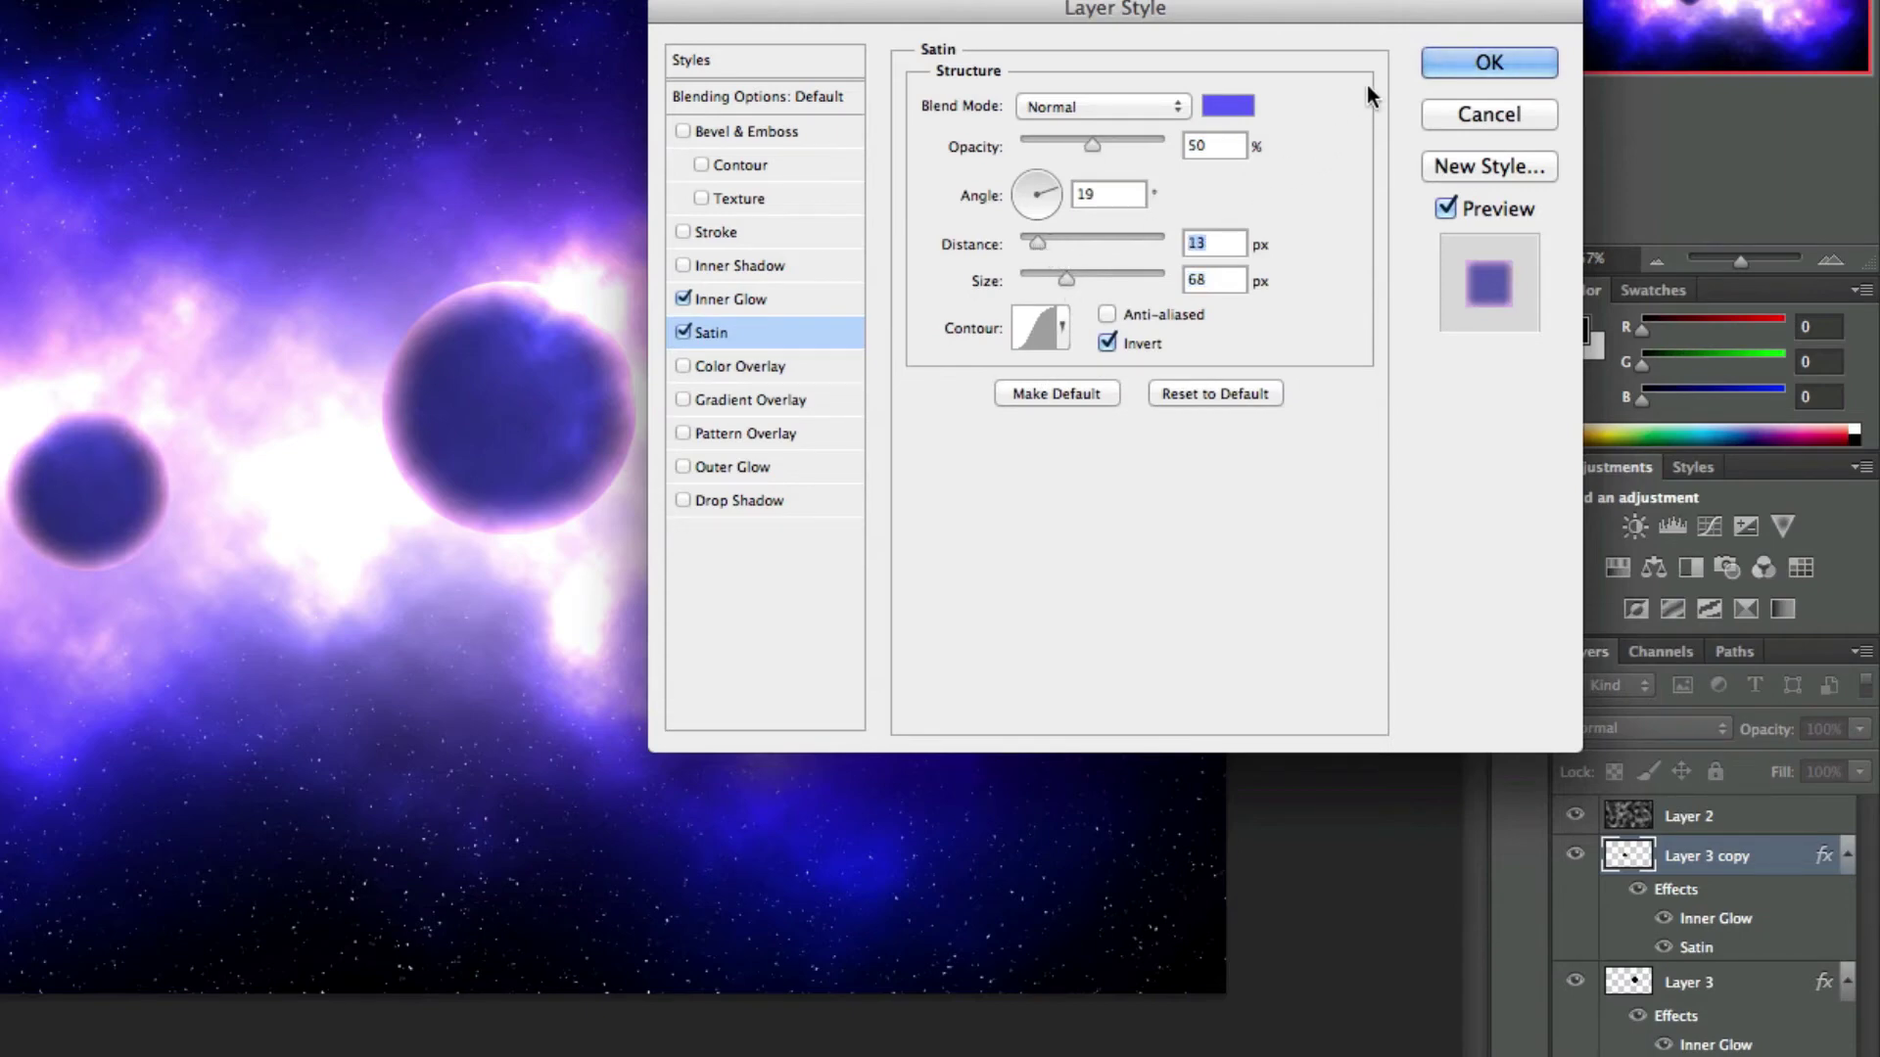
click(1488, 65)
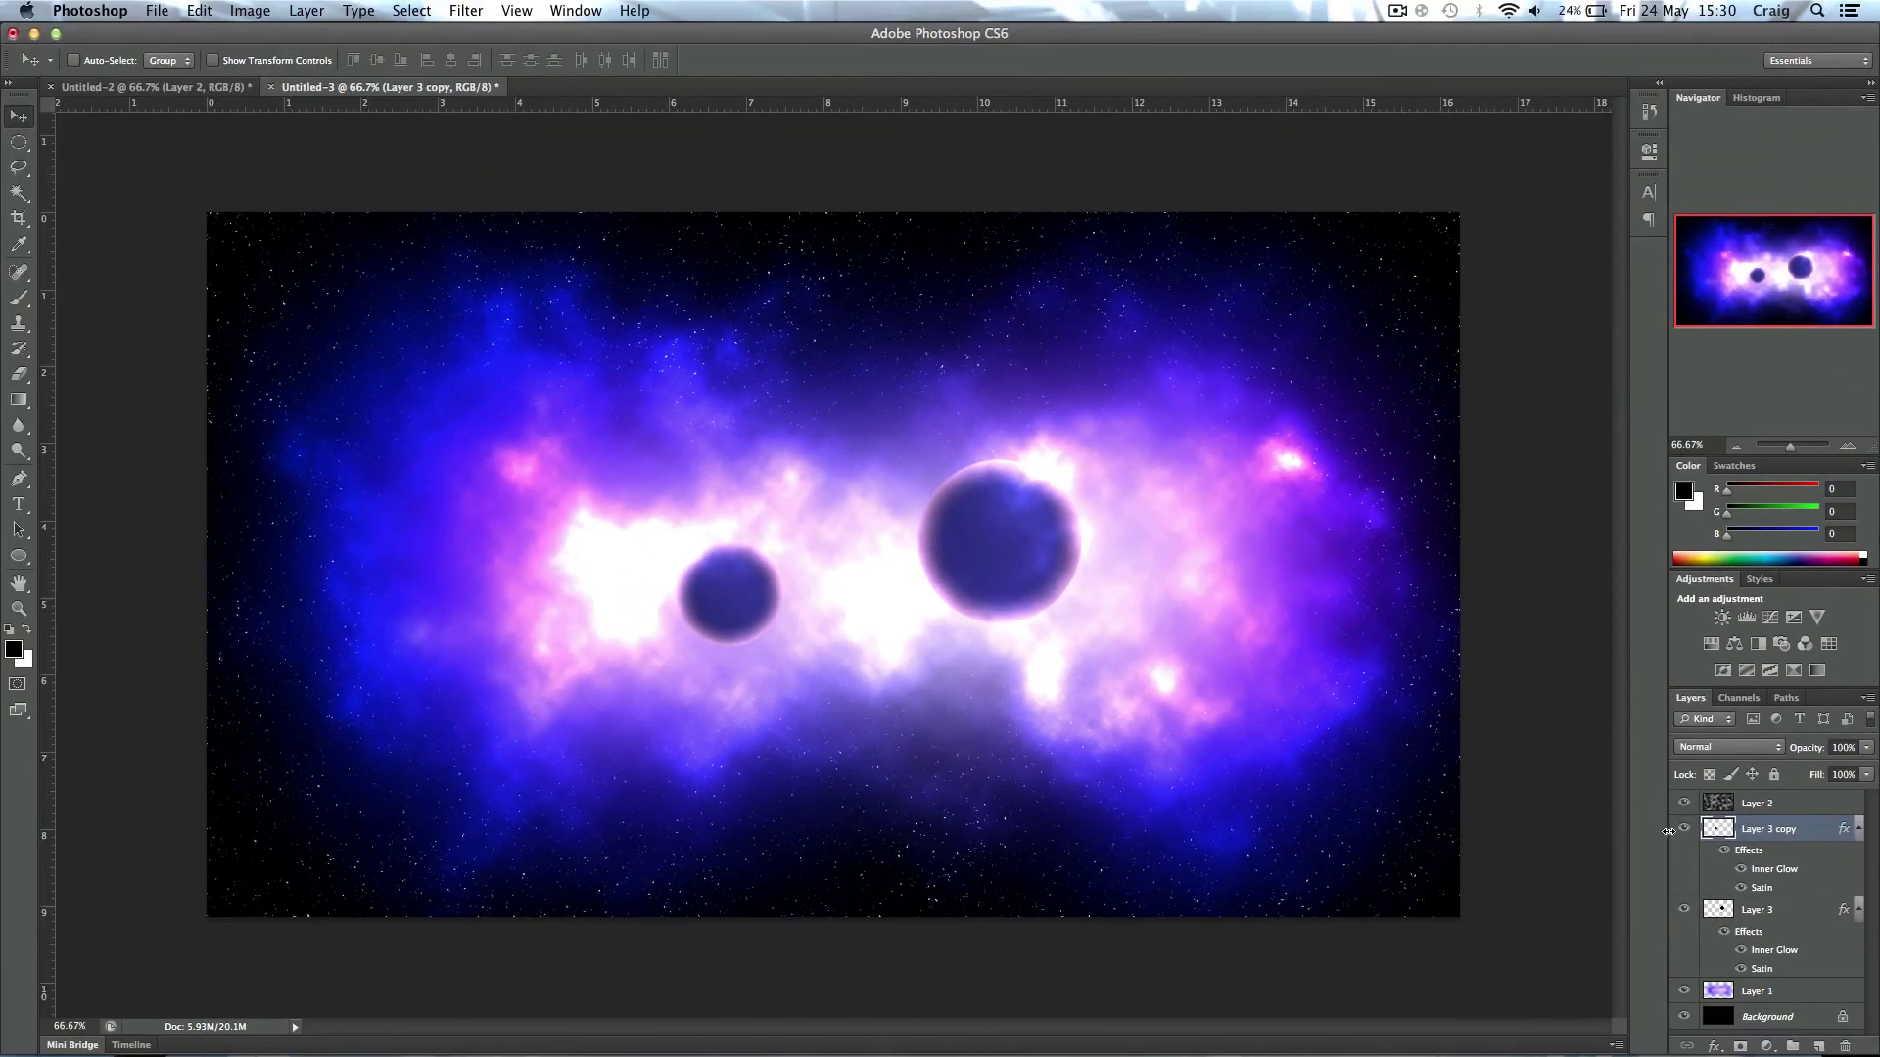
Step: Add a new Layer 4 above the star layer and sample a nebula blue as foreground colour
click(1797, 805)
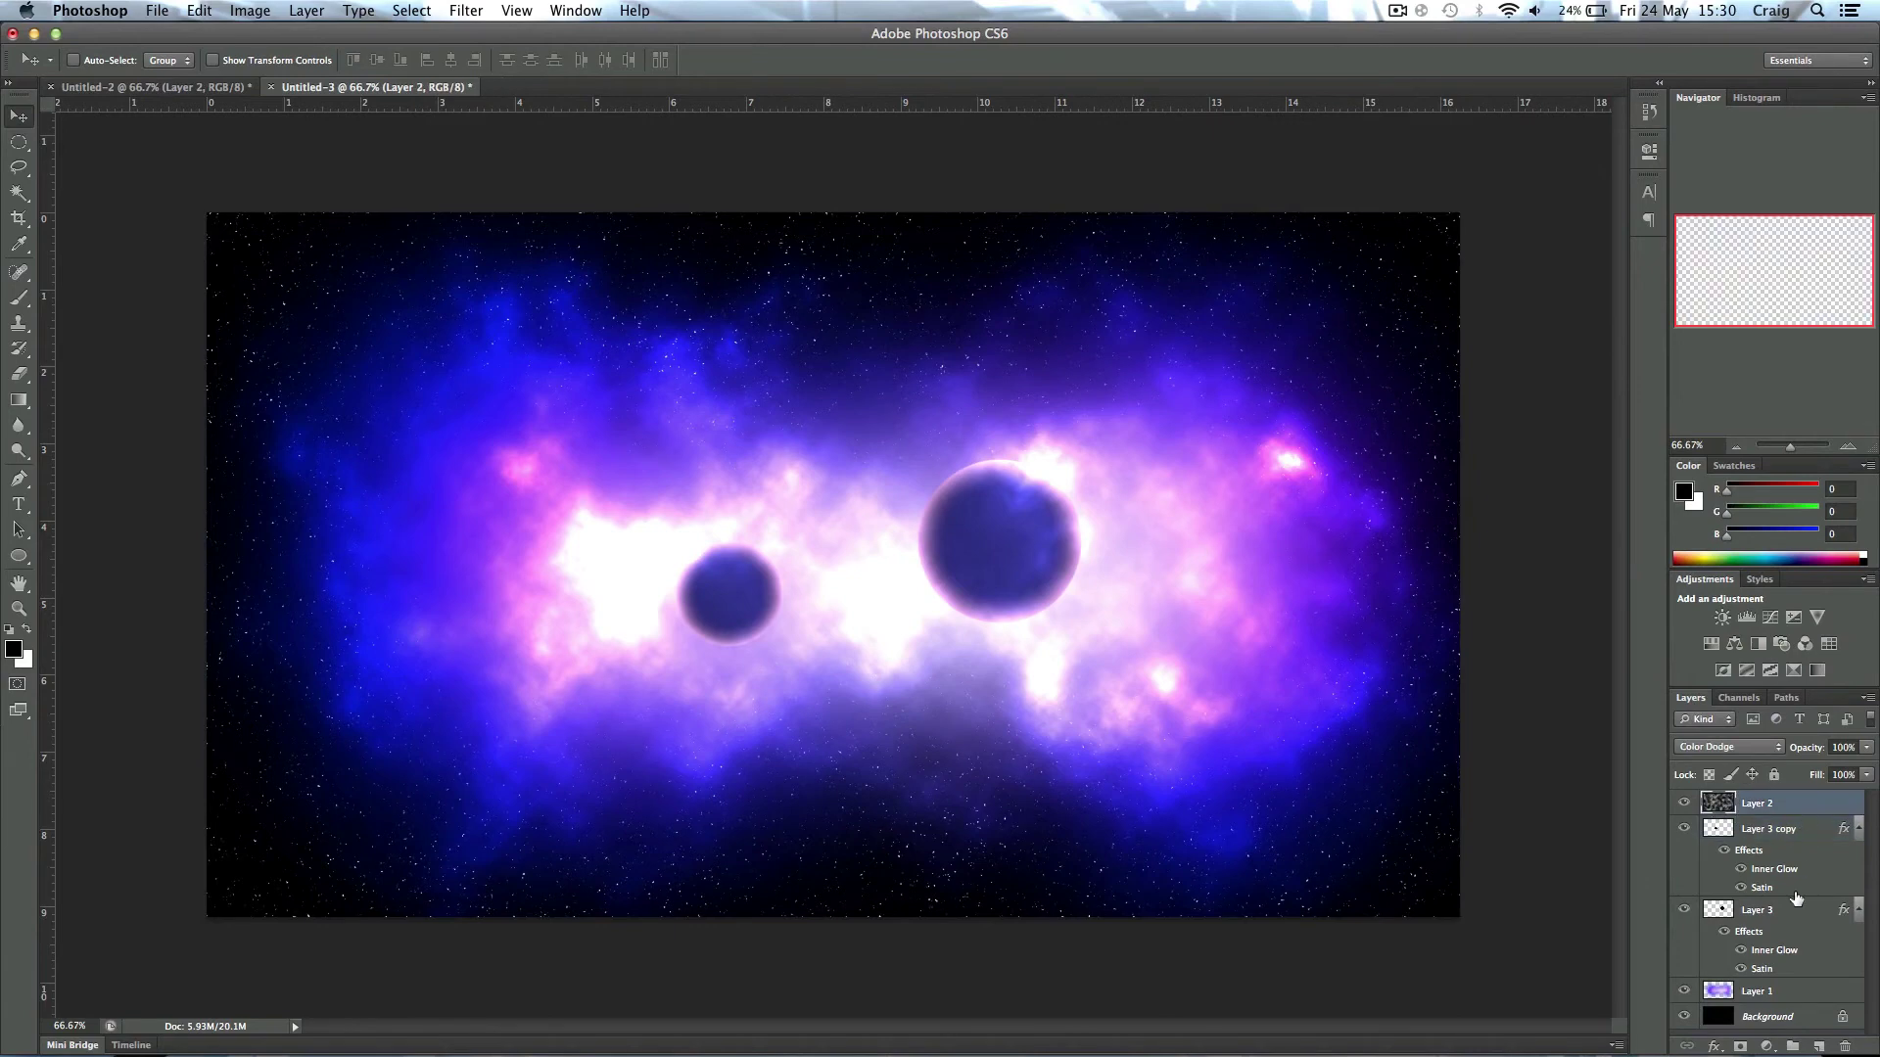
click(1818, 1046)
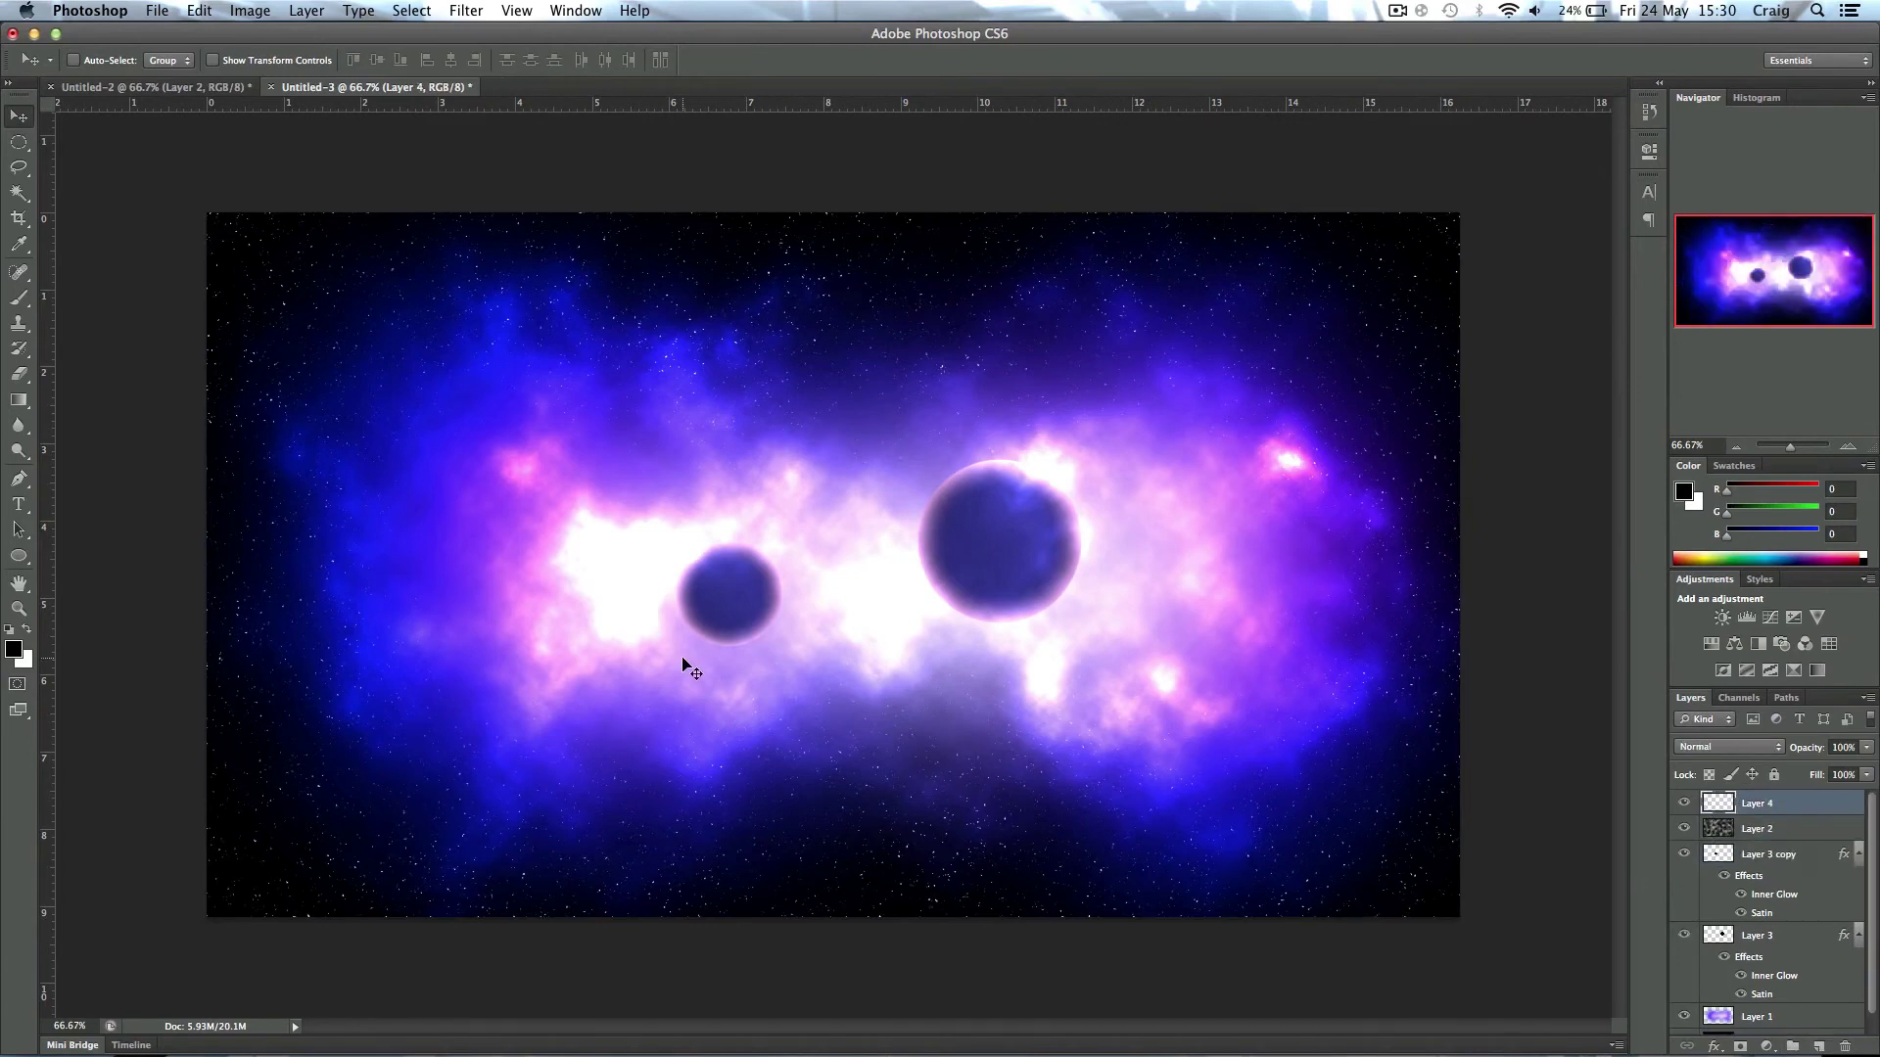
click(14, 652)
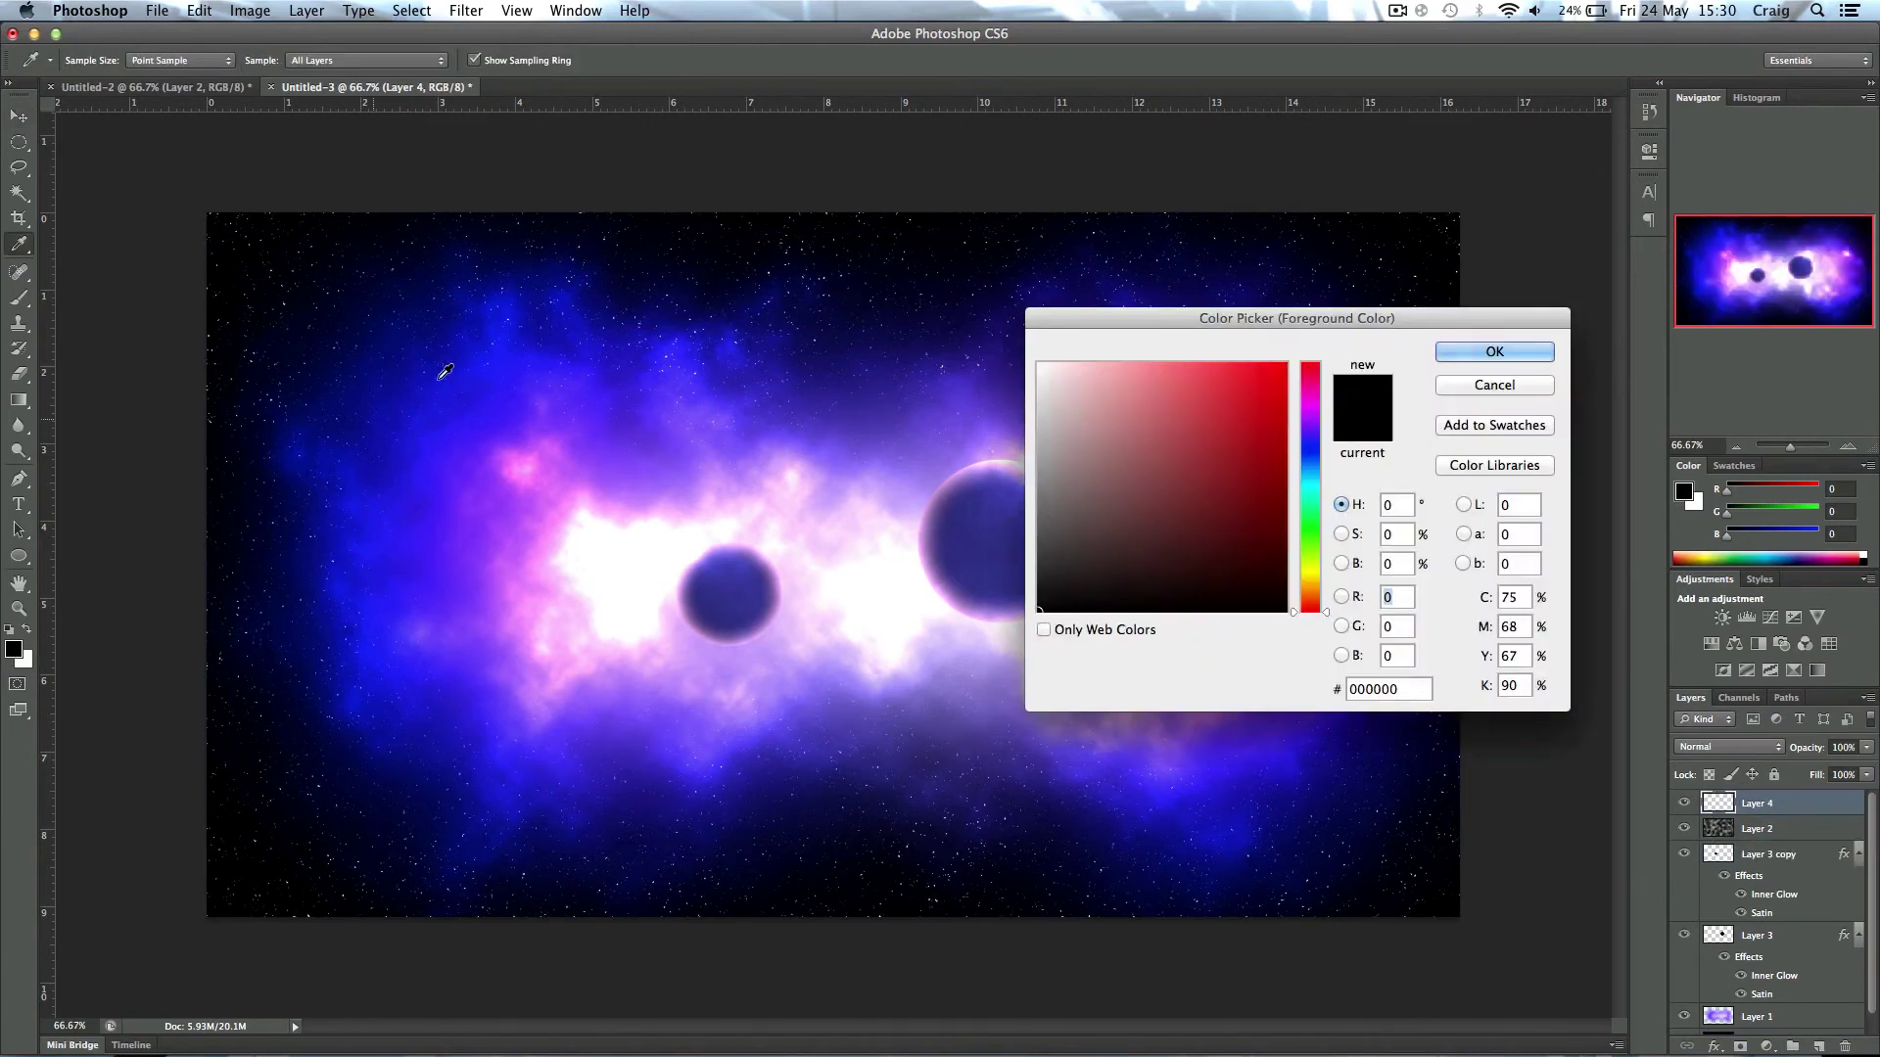
click(524, 352)
key(Return)
Step: Paint soft blue with a 300 px brush around the canvas corners and edges
key(v)
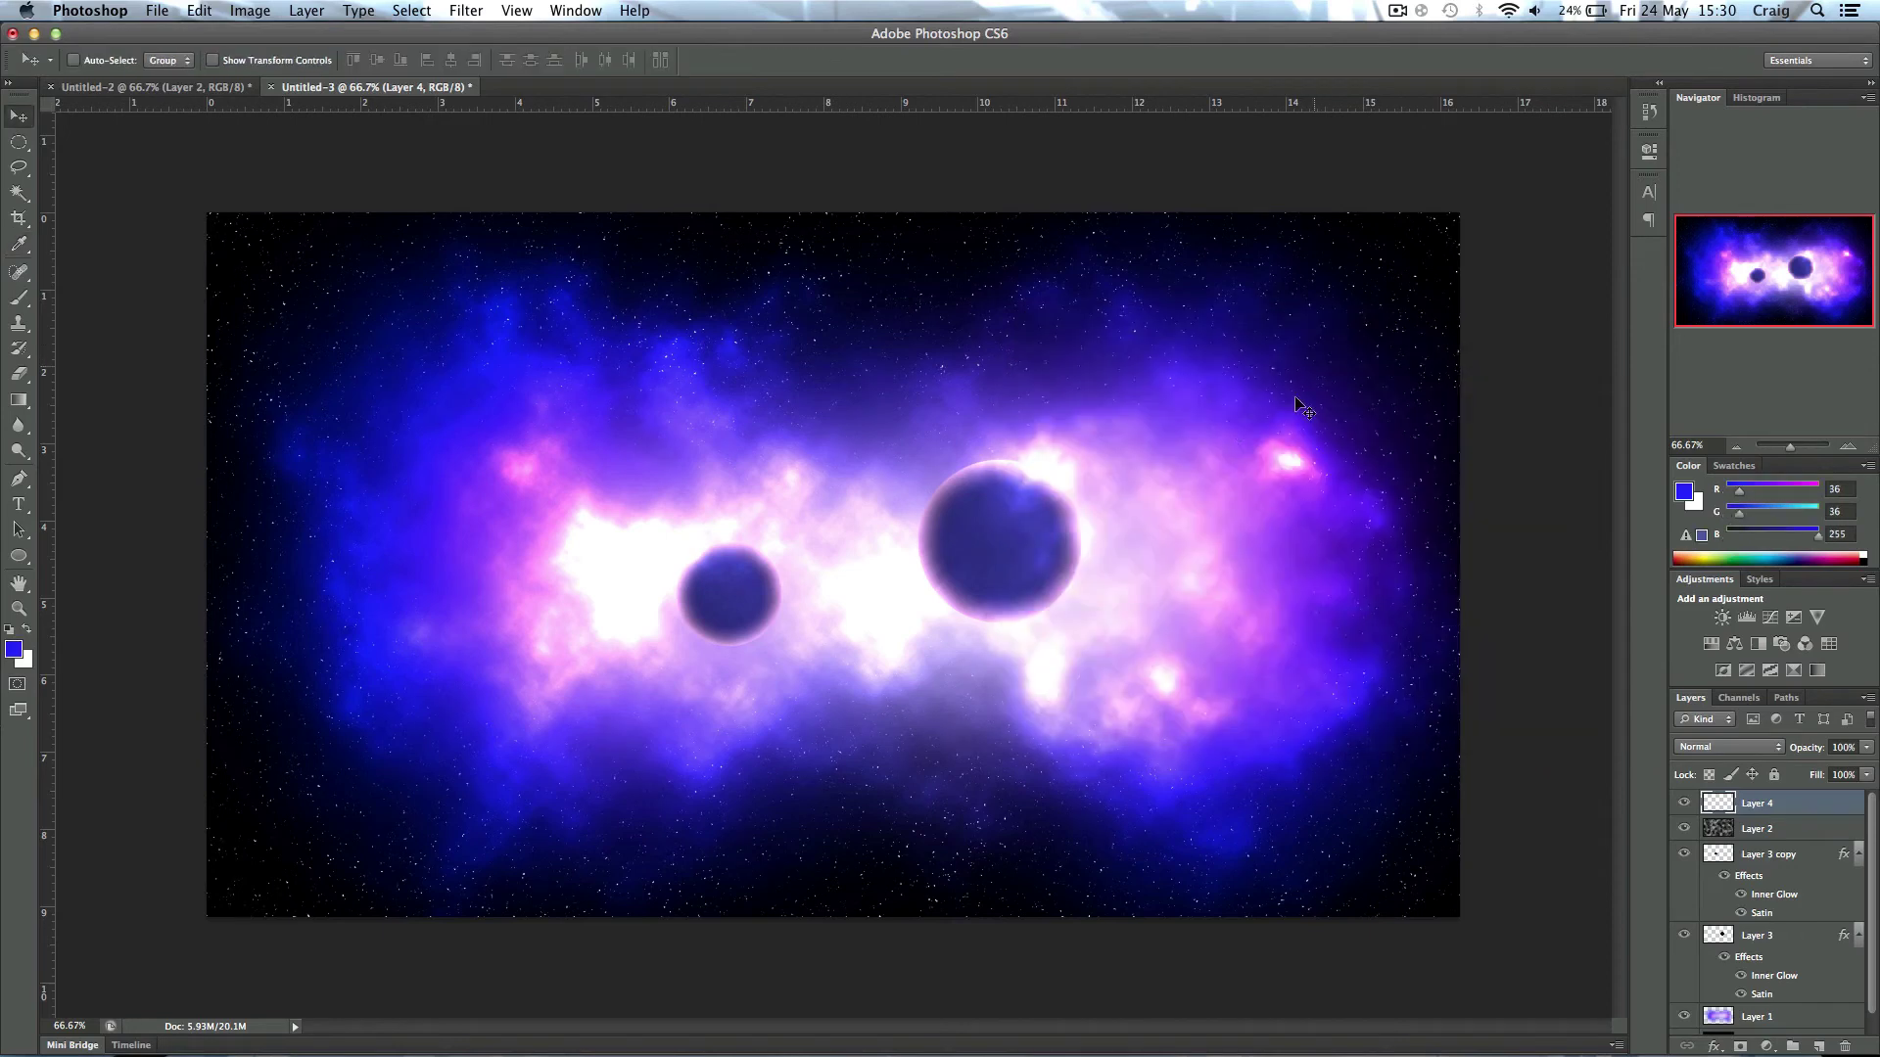
key(b)
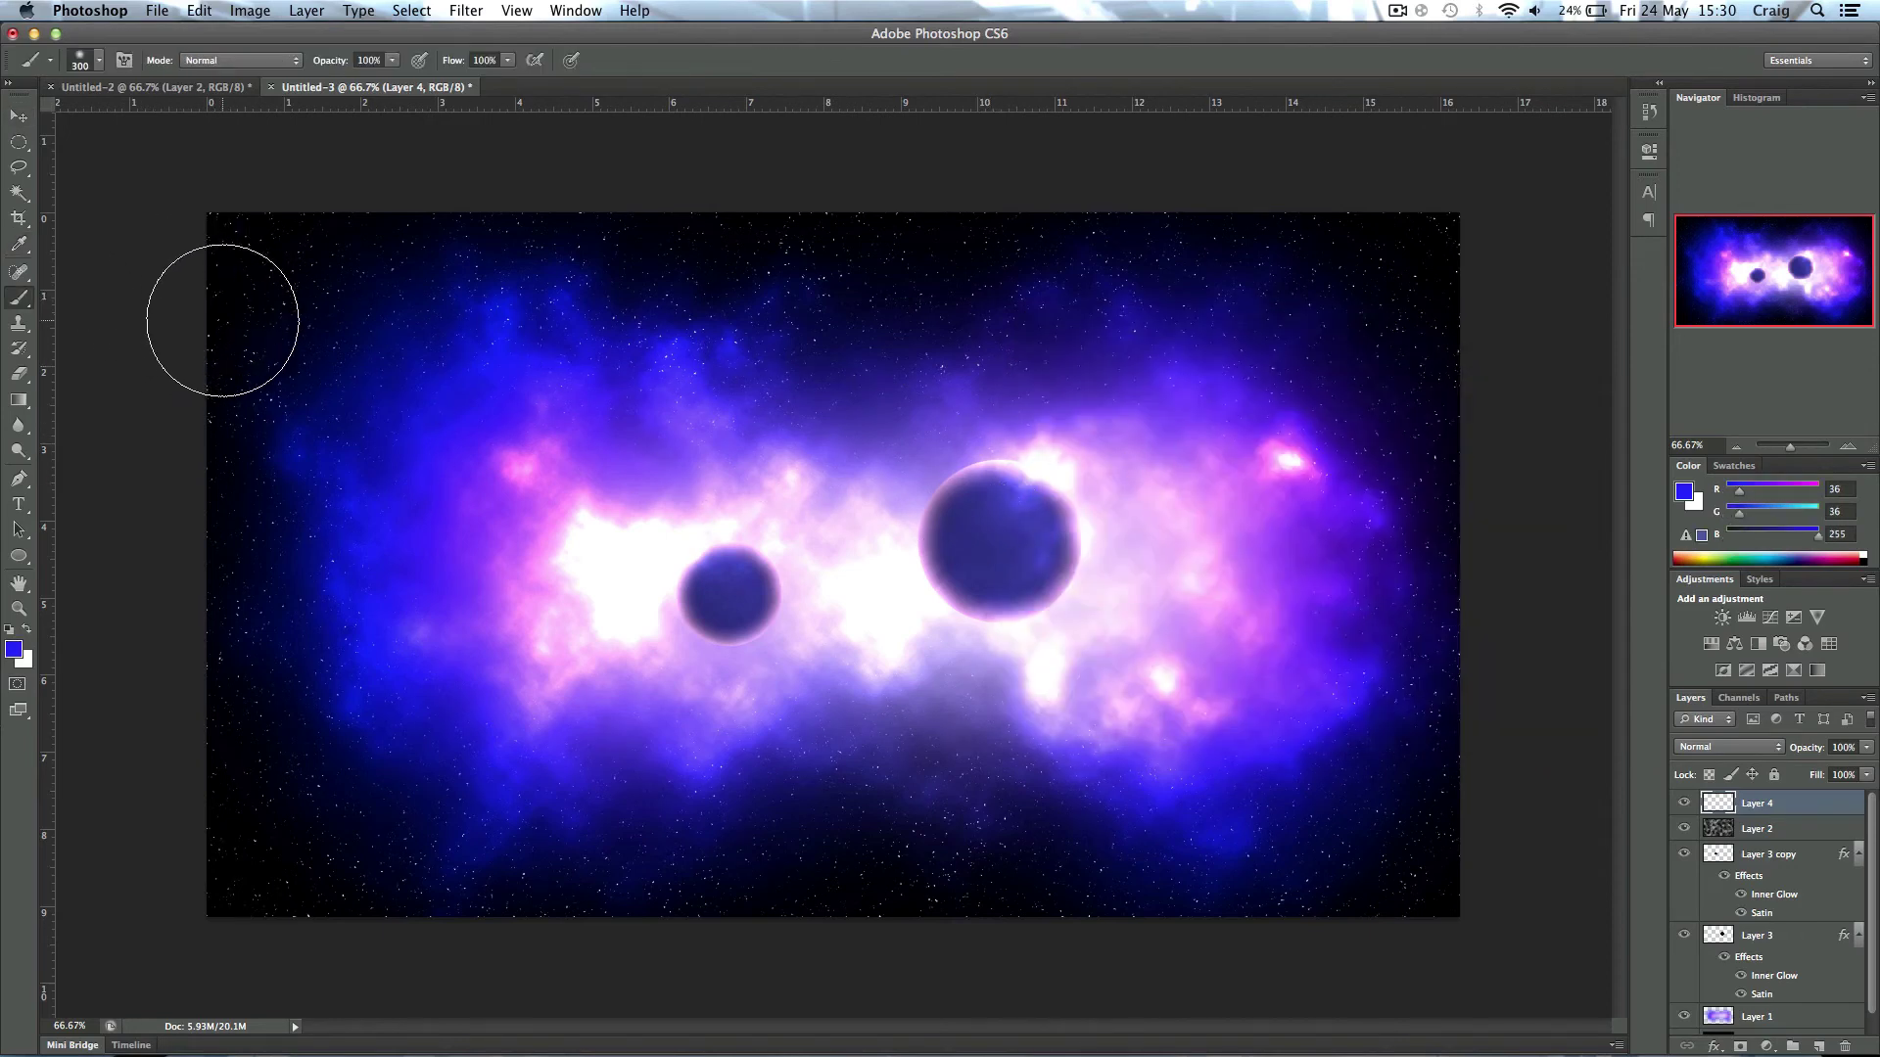
drag(218, 310, 294, 239)
mouse_move(459, 225)
mouse_down()
mouse_move(401, 273)
mouse_move(351, 266)
mouse_move(268, 431)
mouse_move(235, 749)
mouse_move(261, 791)
mouse_move(180, 828)
mouse_move(423, 933)
mouse_up()
mouse_move(990, 970)
mouse_down()
mouse_move(1199, 944)
mouse_move(848, 906)
mouse_move(763, 978)
mouse_up()
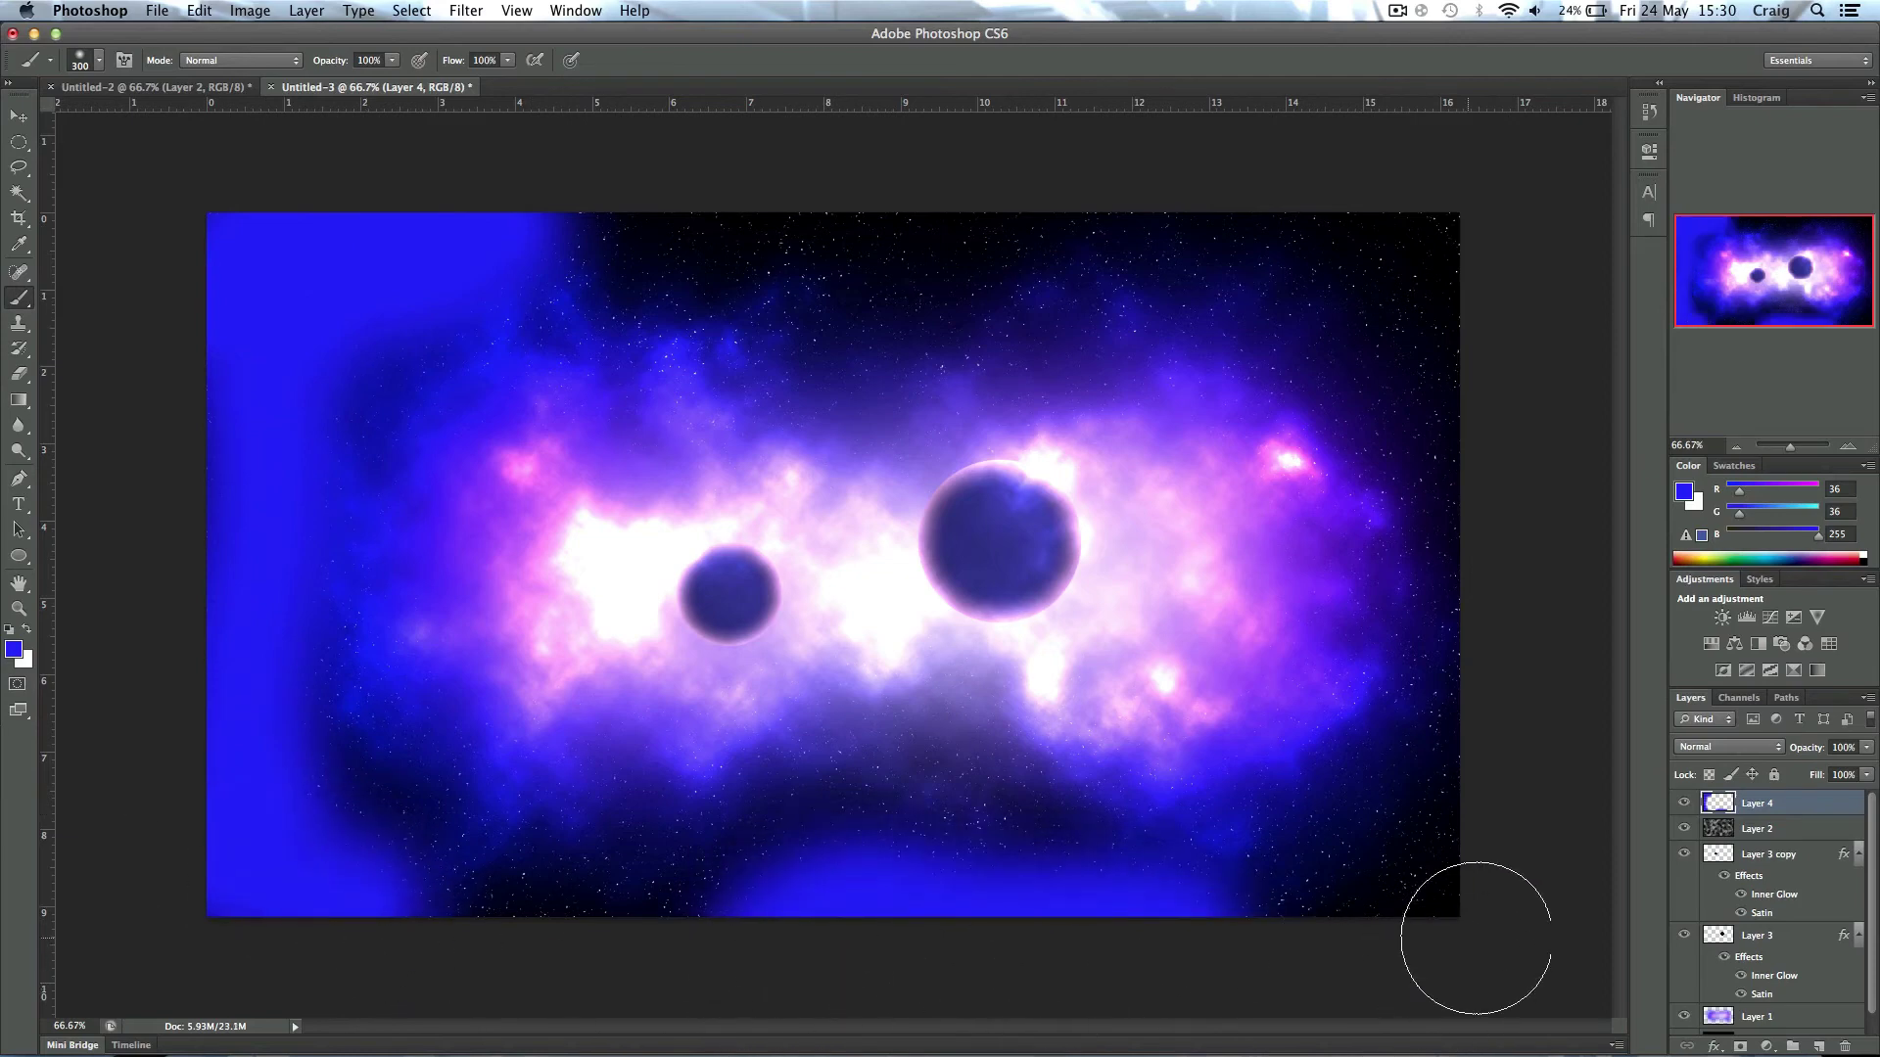
mouse_move(1478, 931)
mouse_down()
mouse_move(1497, 349)
mouse_move(1041, 150)
mouse_move(722, 218)
mouse_up()
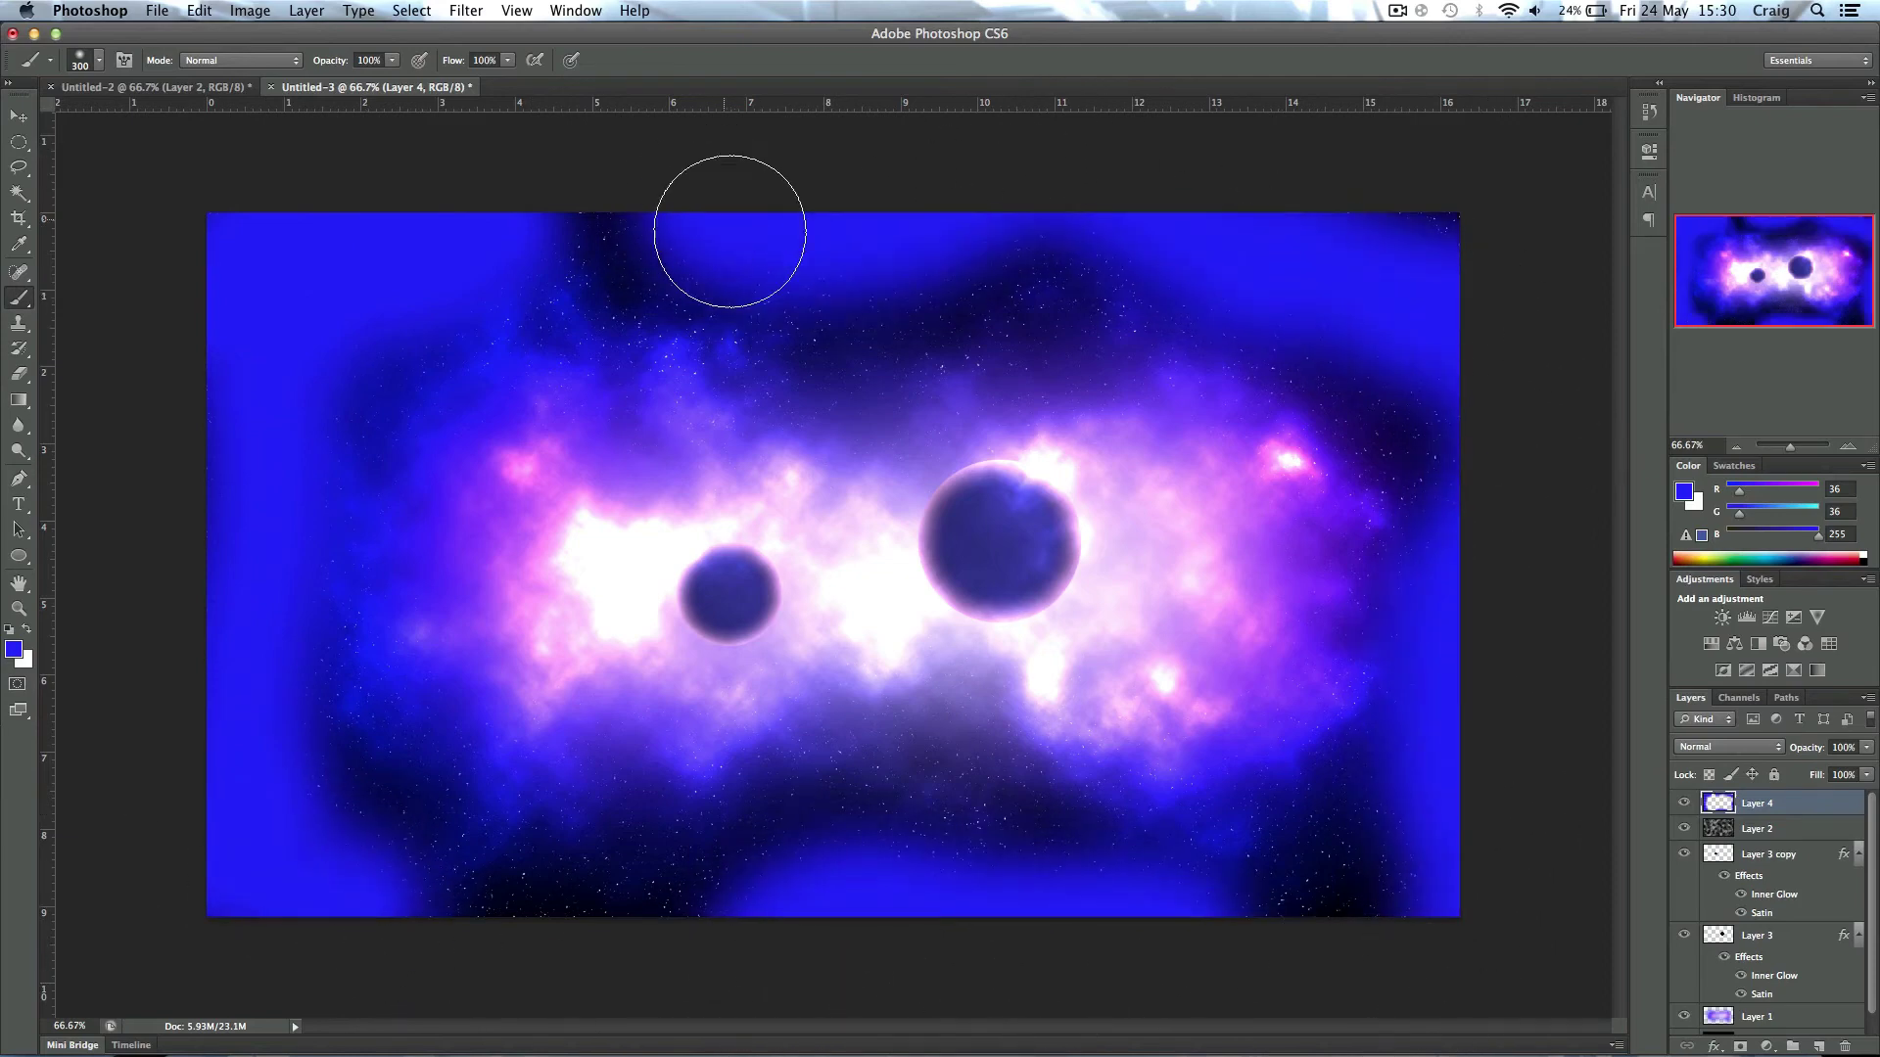
Step: Sample pink ff94ff and paint it along the left, bottom-centre and top-right edges
click(12, 650)
click(524, 449)
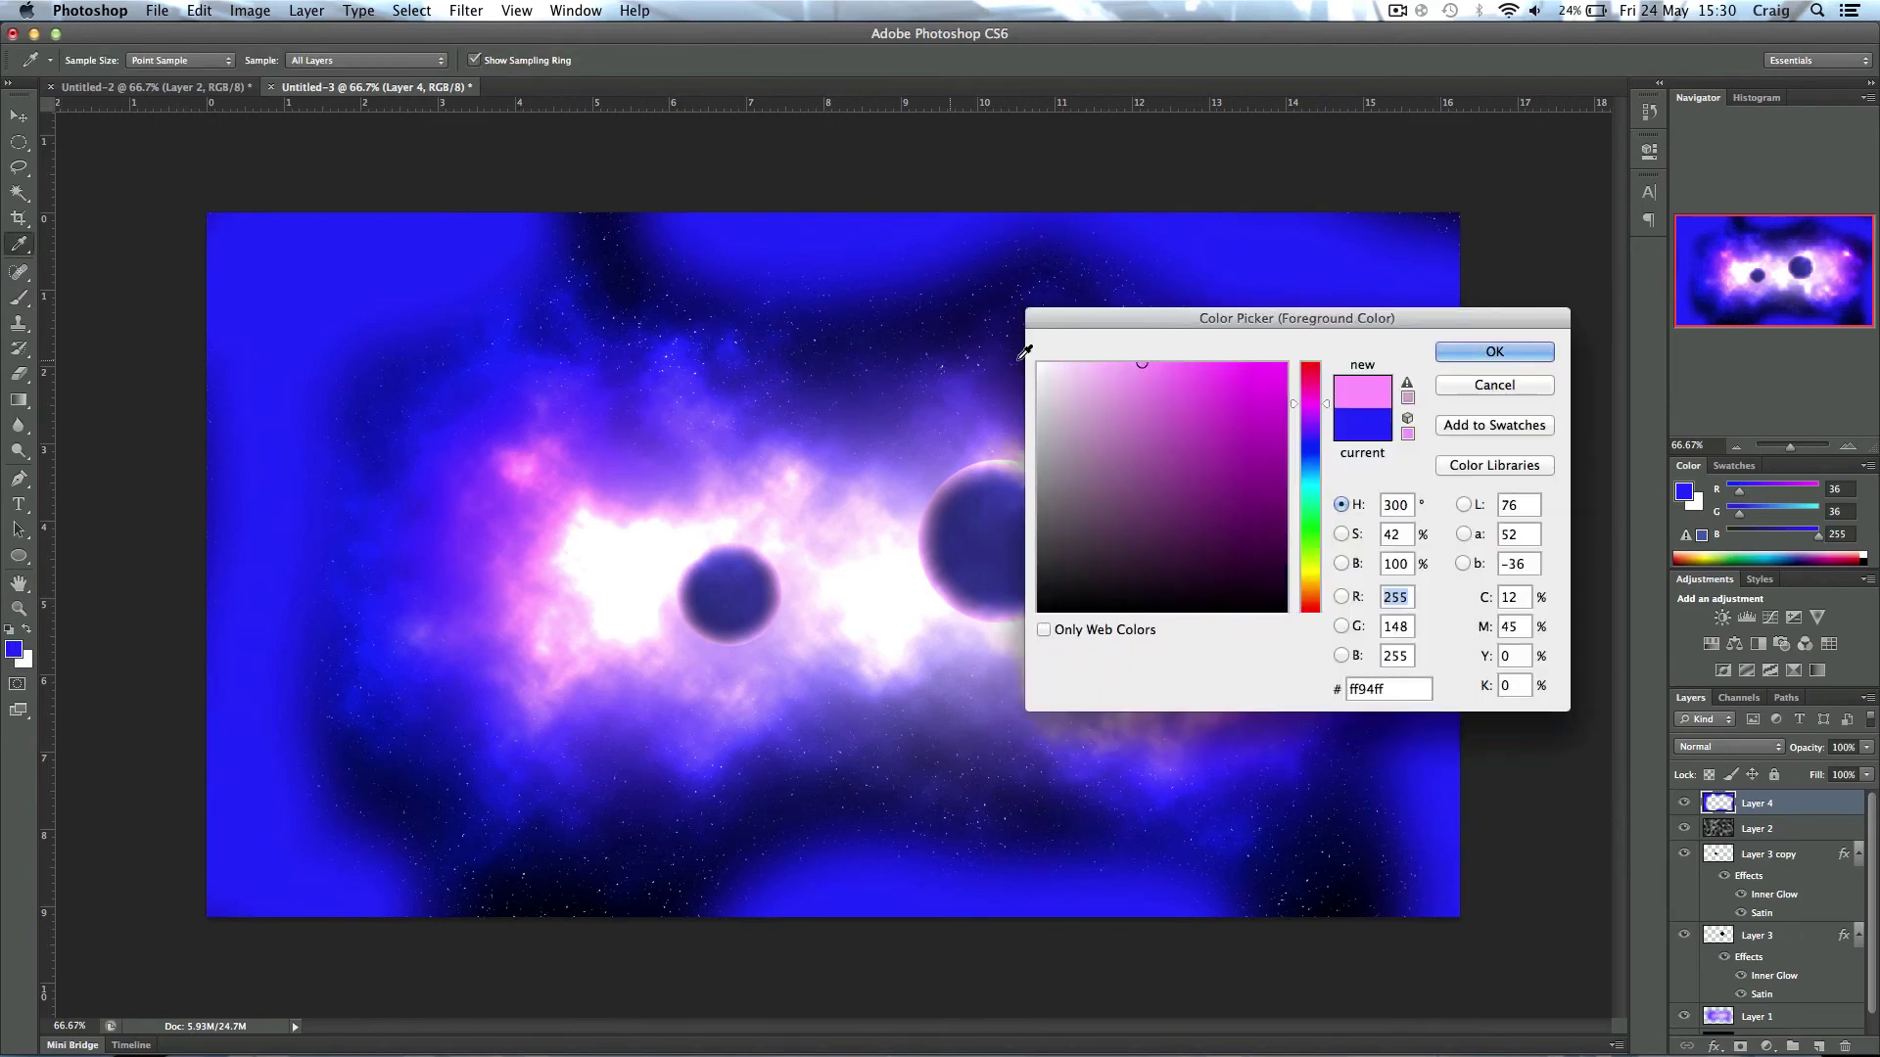
click(1480, 357)
mouse_move(261, 894)
mouse_down()
mouse_move(198, 869)
mouse_move(162, 765)
mouse_move(190, 672)
mouse_move(210, 419)
mouse_up()
mouse_move(785, 973)
mouse_down()
mouse_move(723, 941)
mouse_move(953, 965)
mouse_move(1038, 1008)
mouse_up()
mouse_move(1390, 255)
mouse_down()
mouse_move(1251, 240)
mouse_move(1238, 194)
mouse_move(1009, 171)
mouse_move(862, 228)
mouse_move(817, 215)
mouse_up()
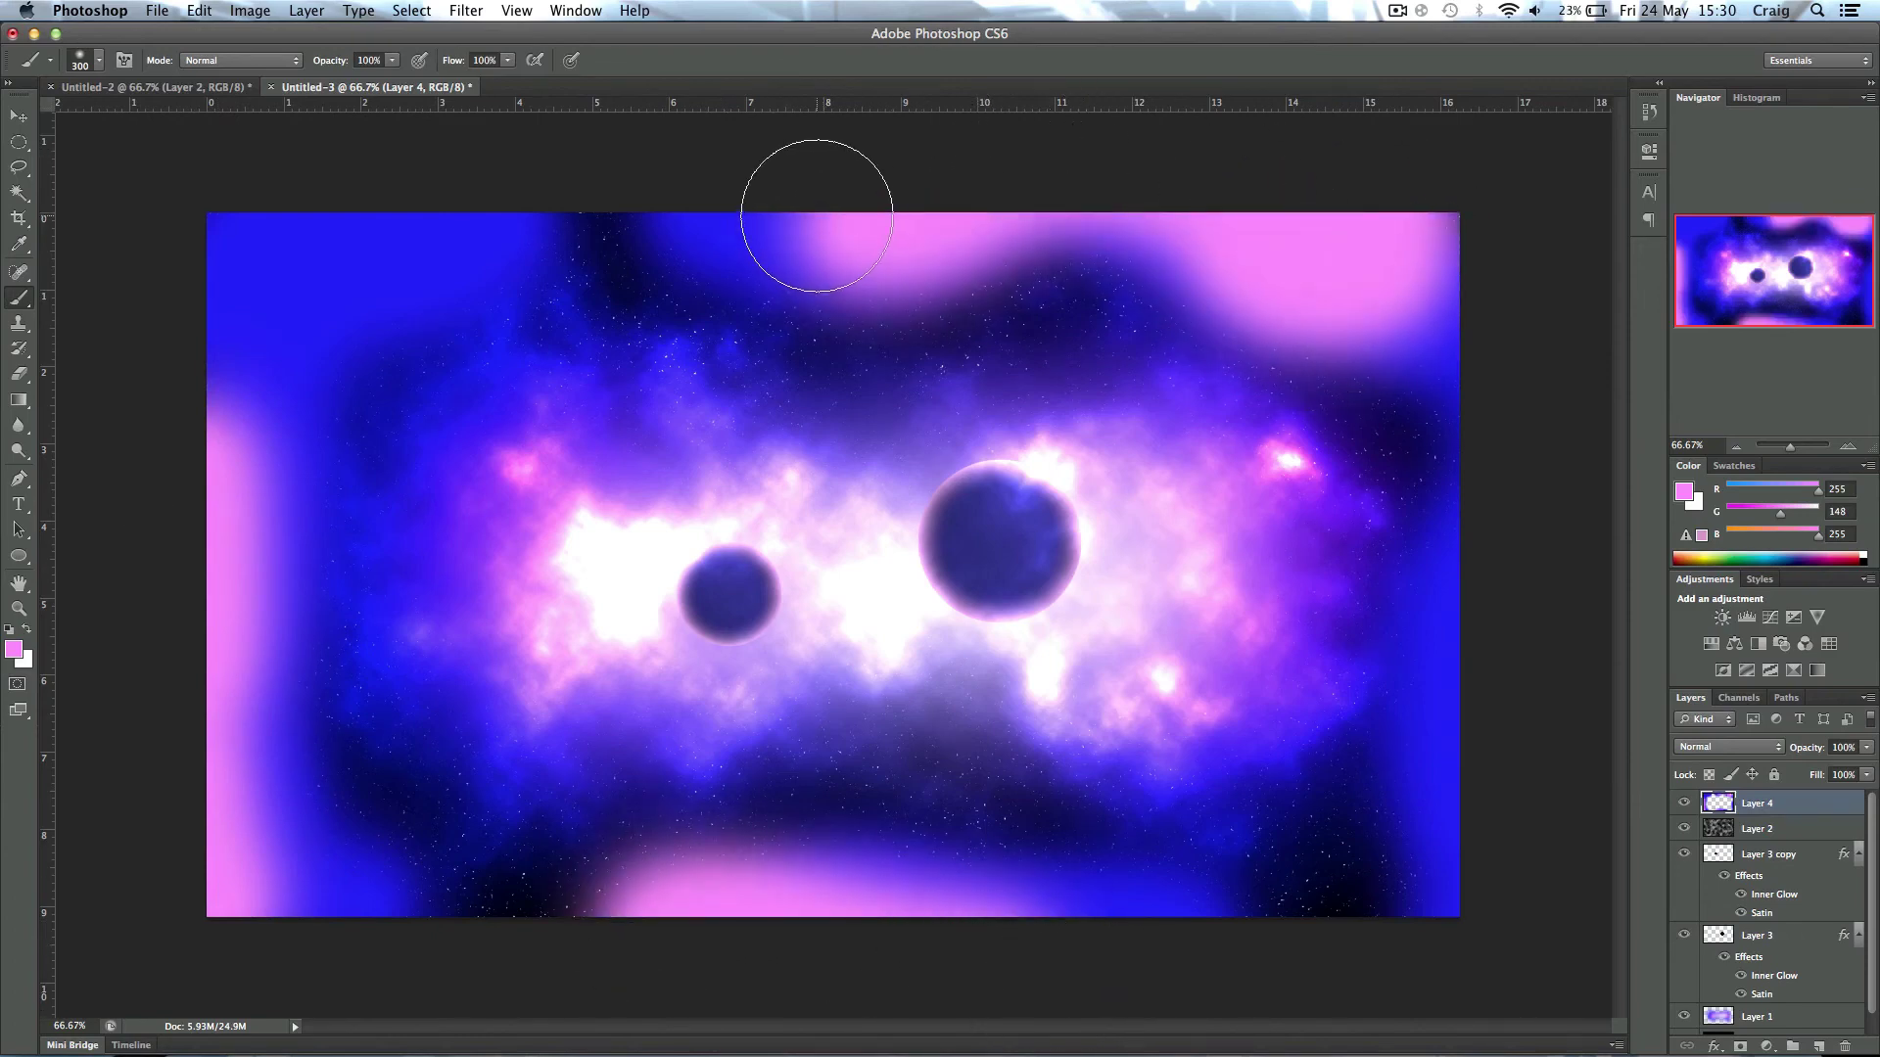
Step: Apply a 108.9-pixel Gaussian Blur to the painted edge colours on Layer 4
click(483, 12)
mouse_move(607, 238)
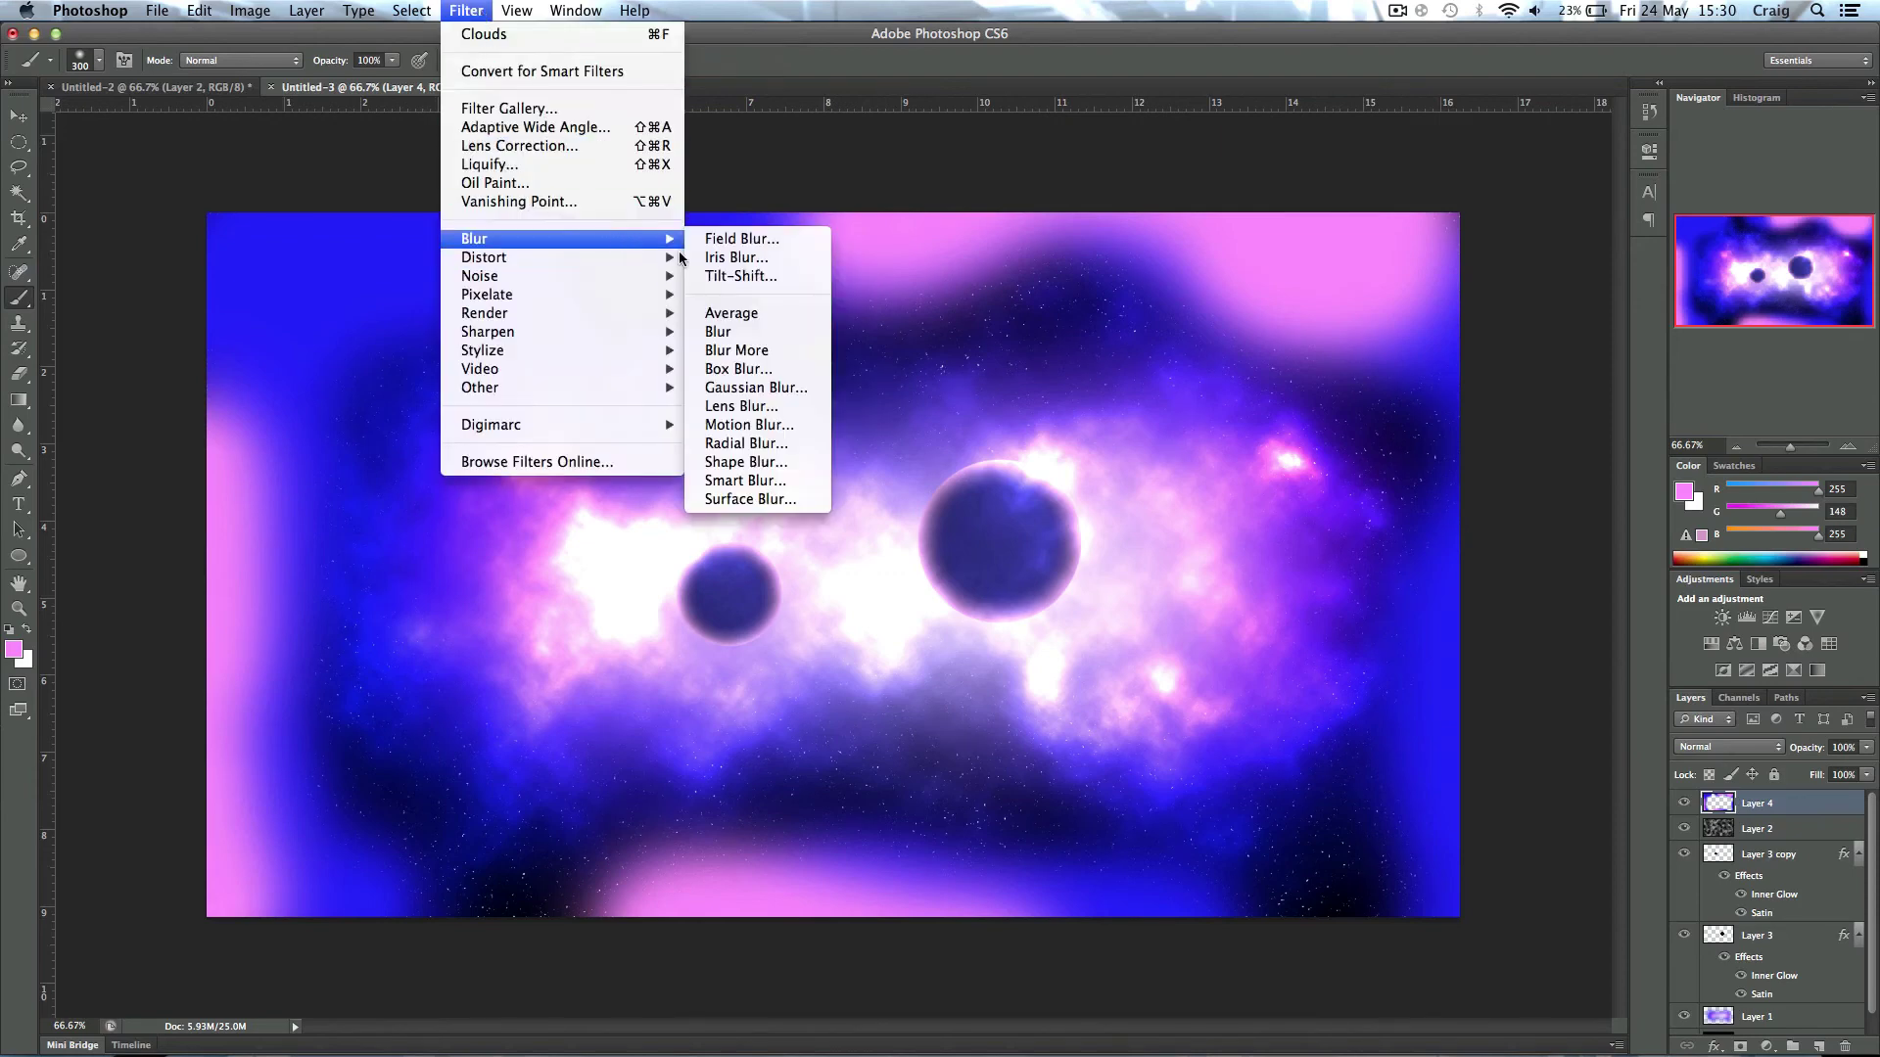
click(754, 388)
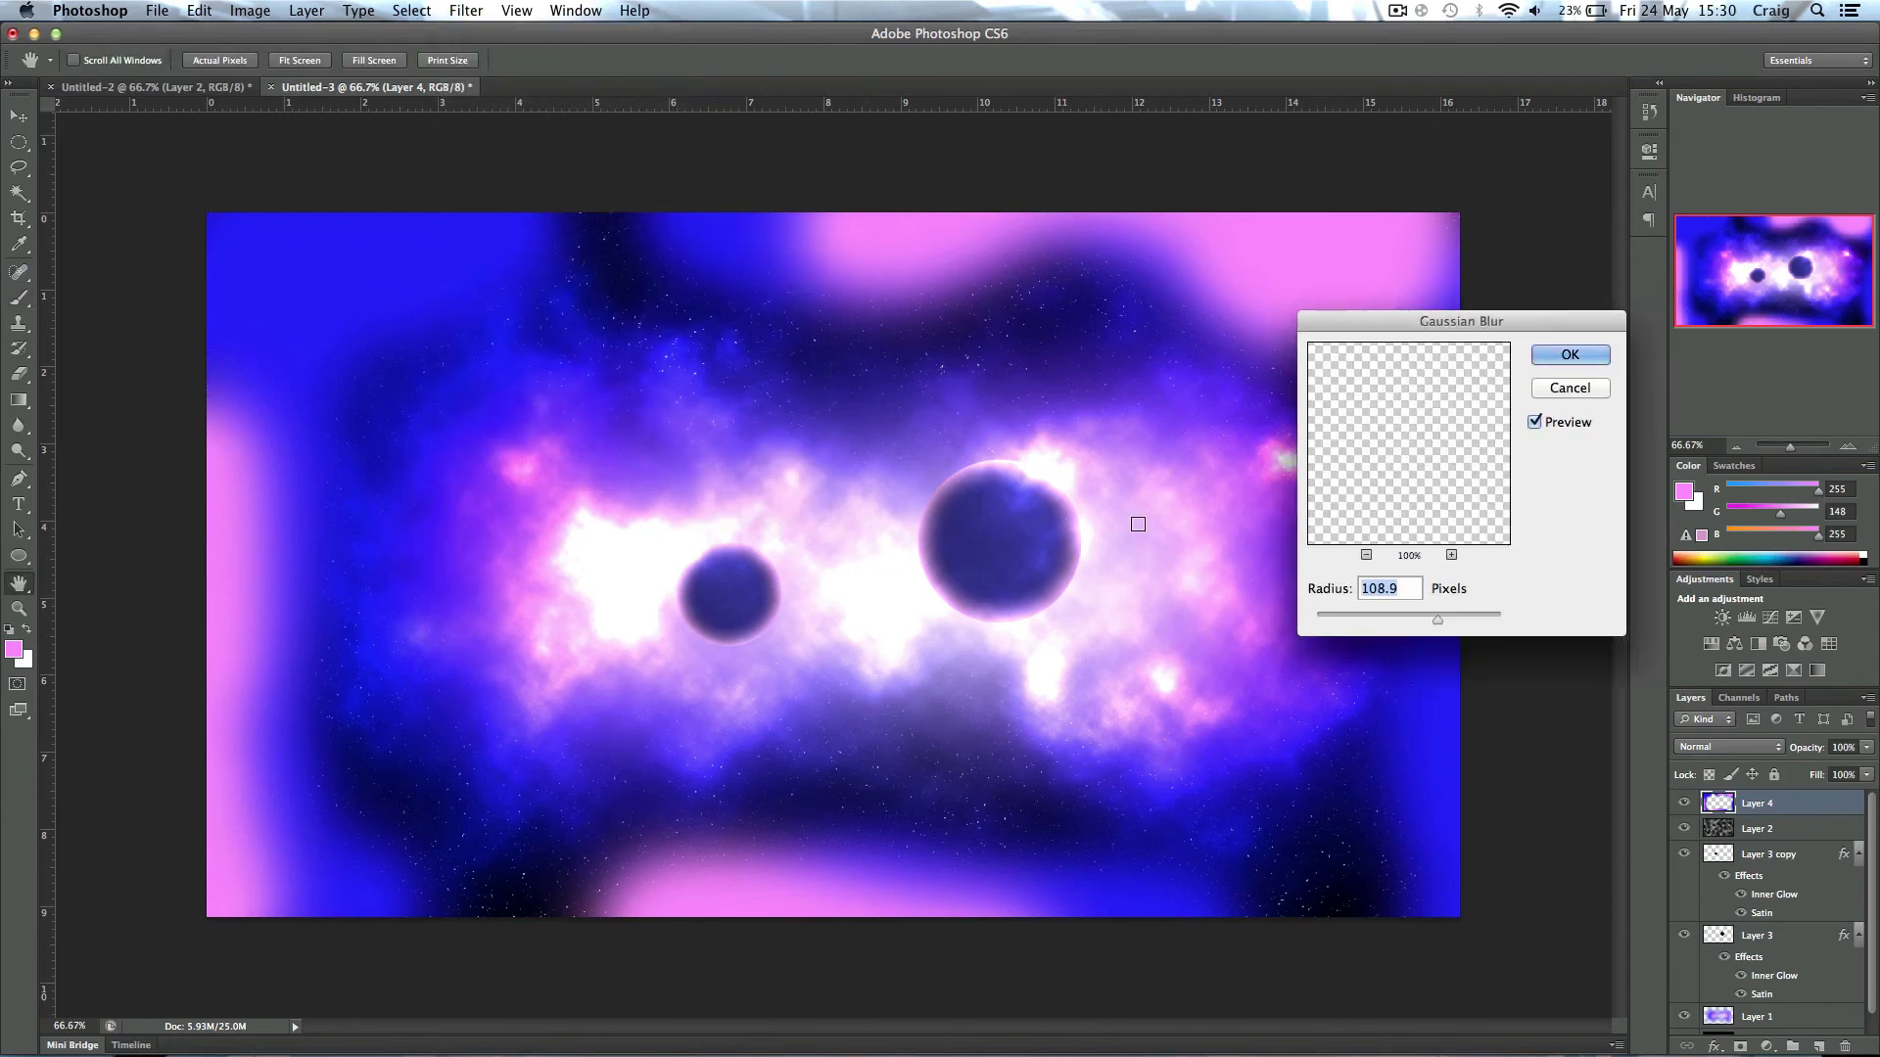
click(1570, 355)
key(b)
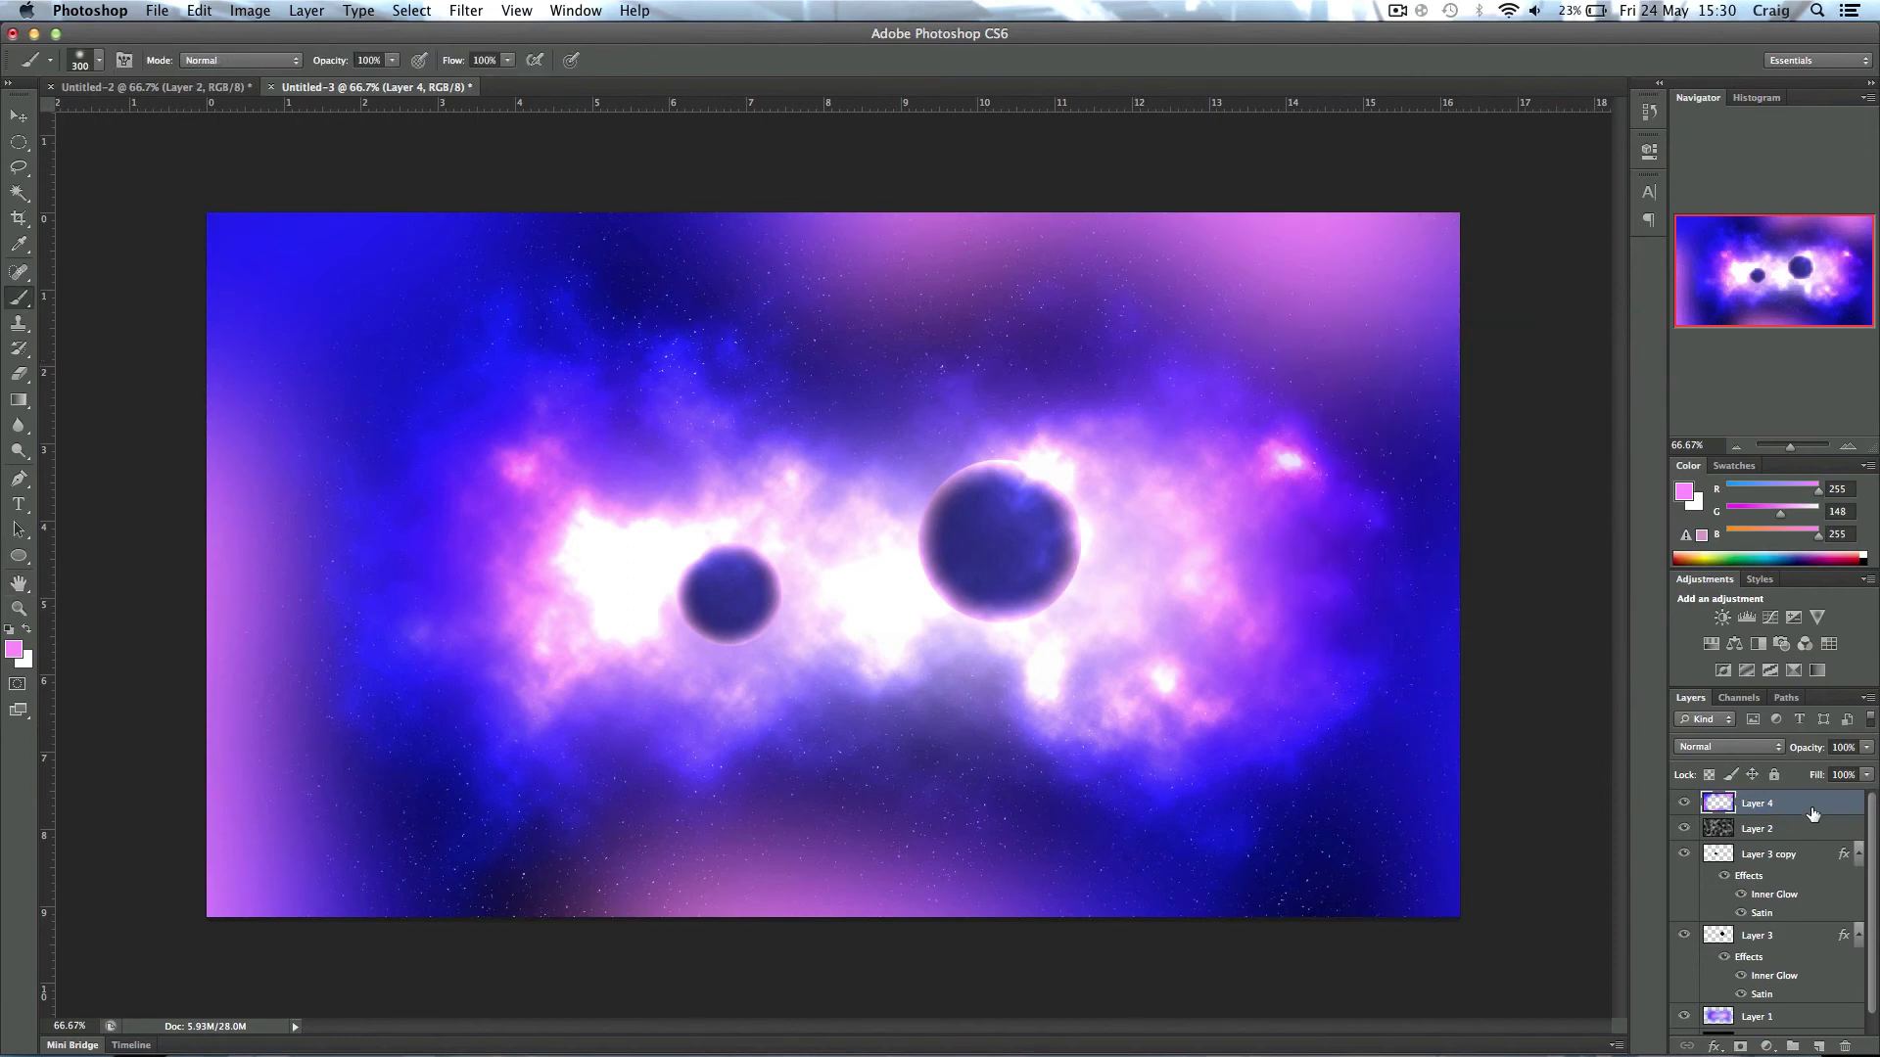
Step: Move Layer 4 beneath Layer 2 and lower its fill to 28%
drag(1812, 810, 1807, 846)
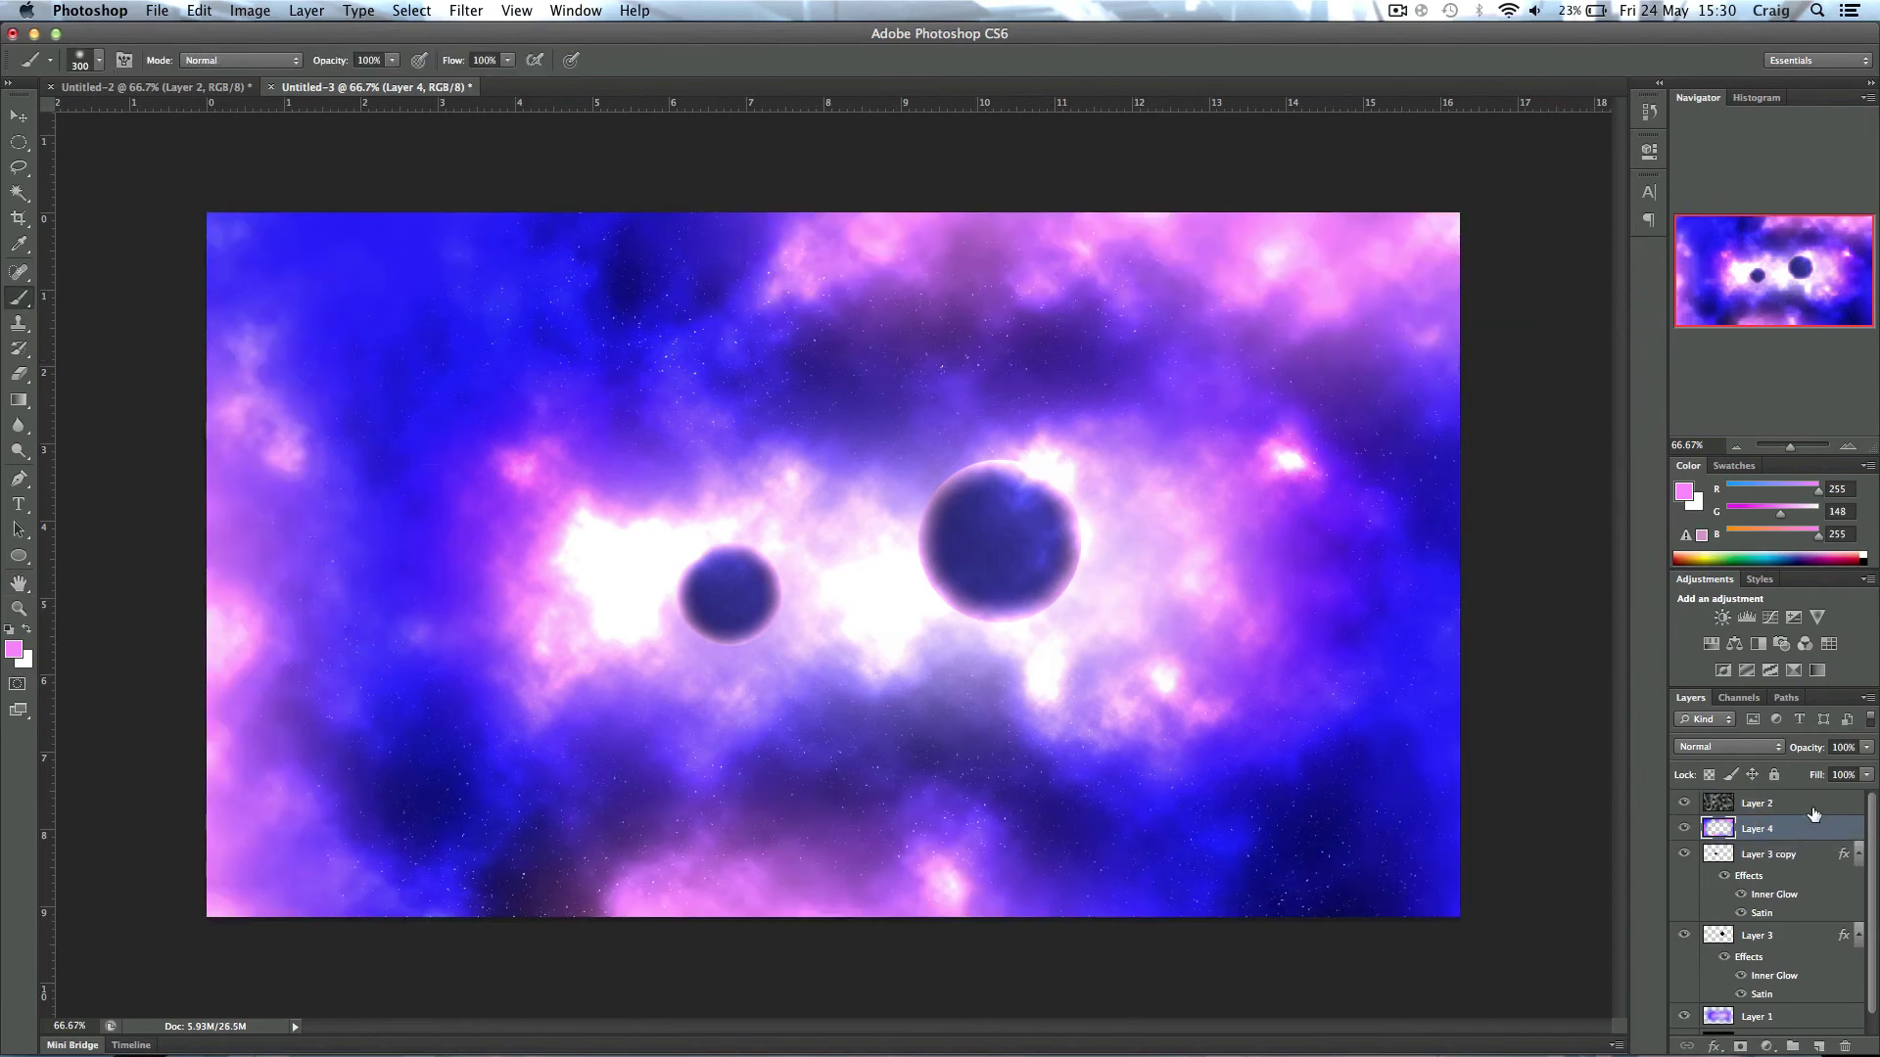
drag(1817, 780, 1751, 784)
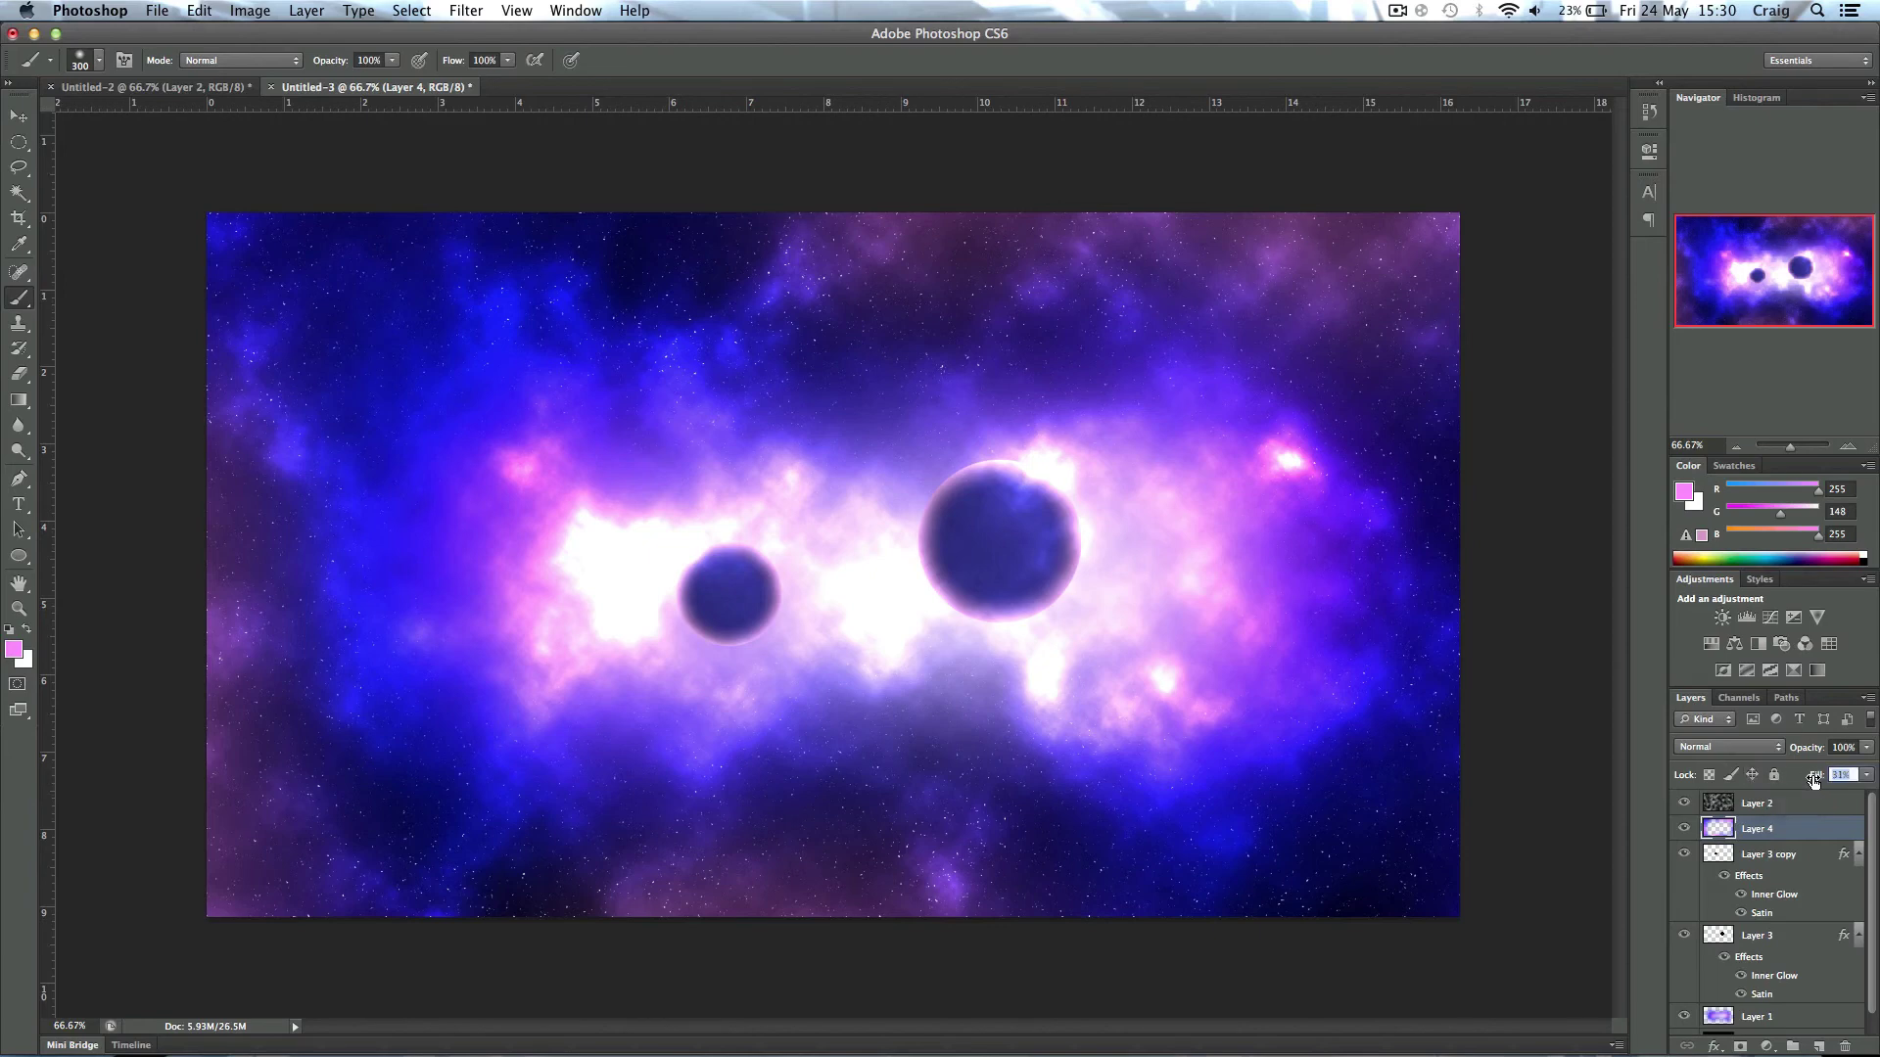
drag(1813, 780, 1810, 779)
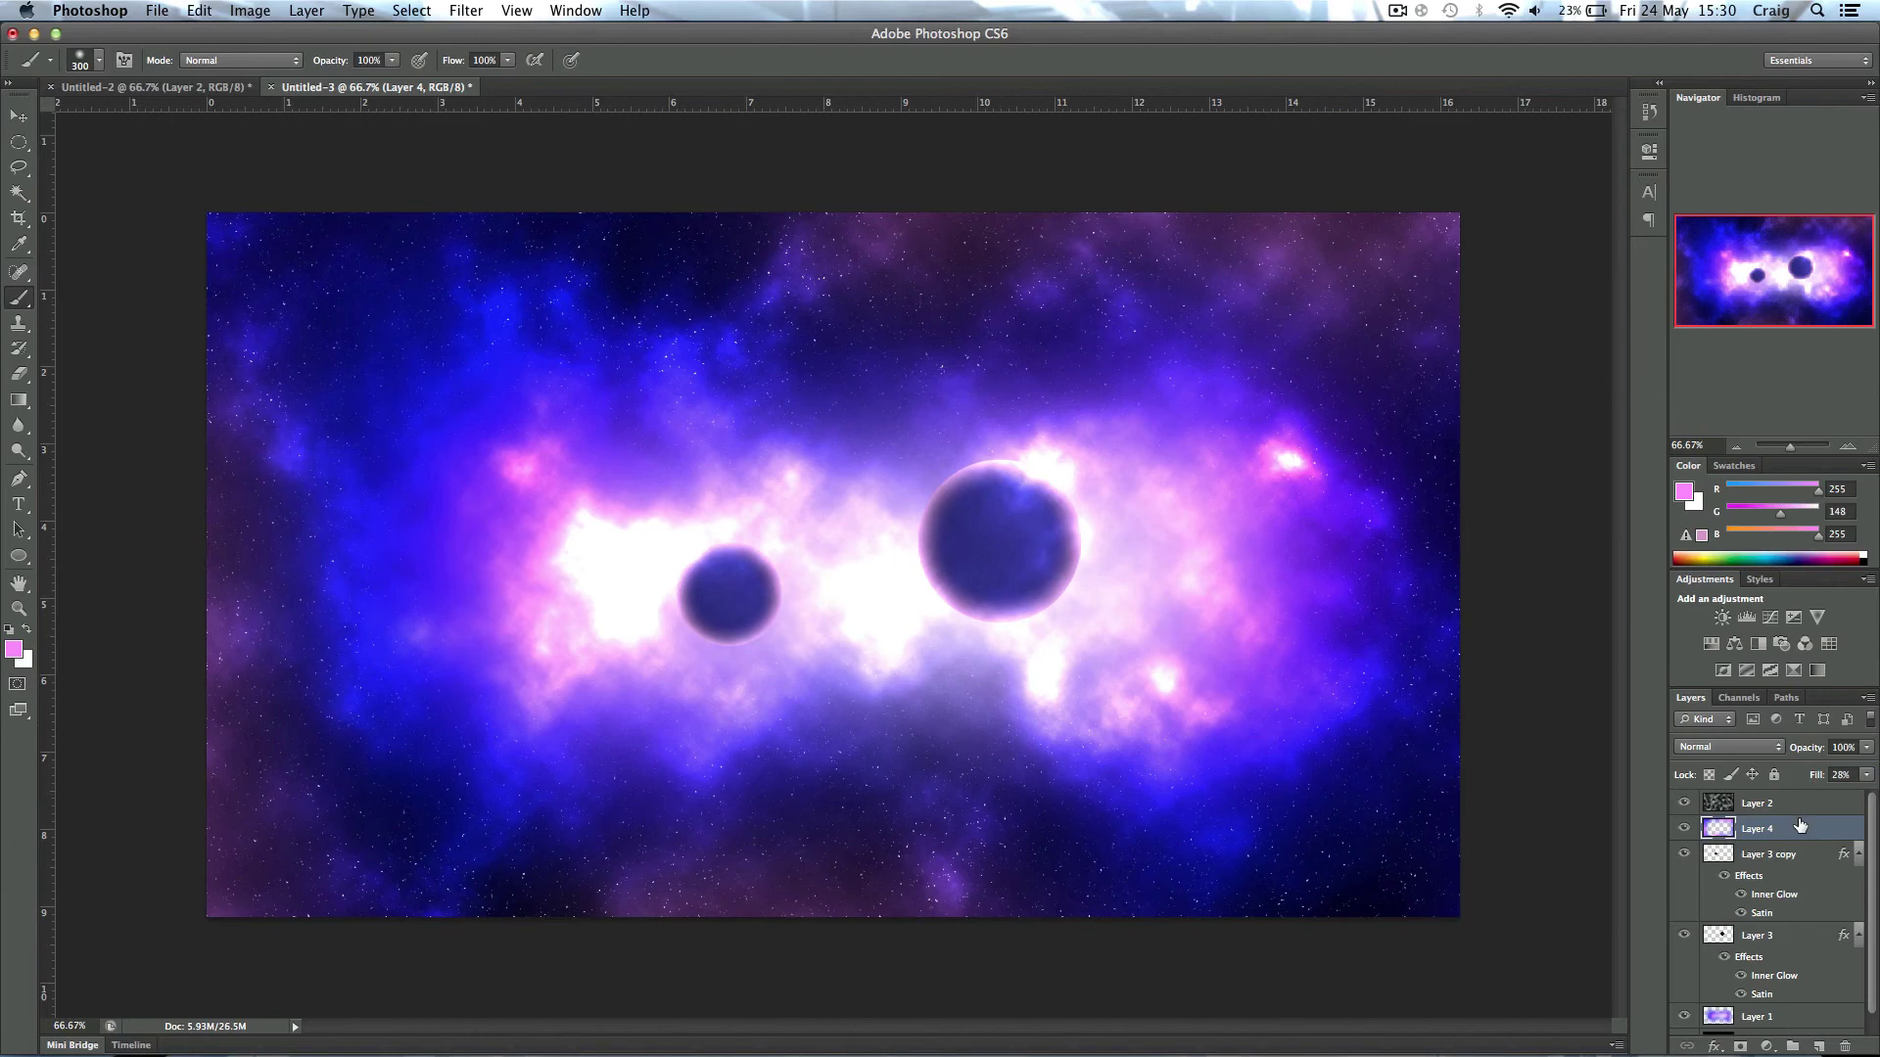
Step: Add a Hue/Saturation adjustment layer with Hue +131 and Lightness -8
click(1767, 1048)
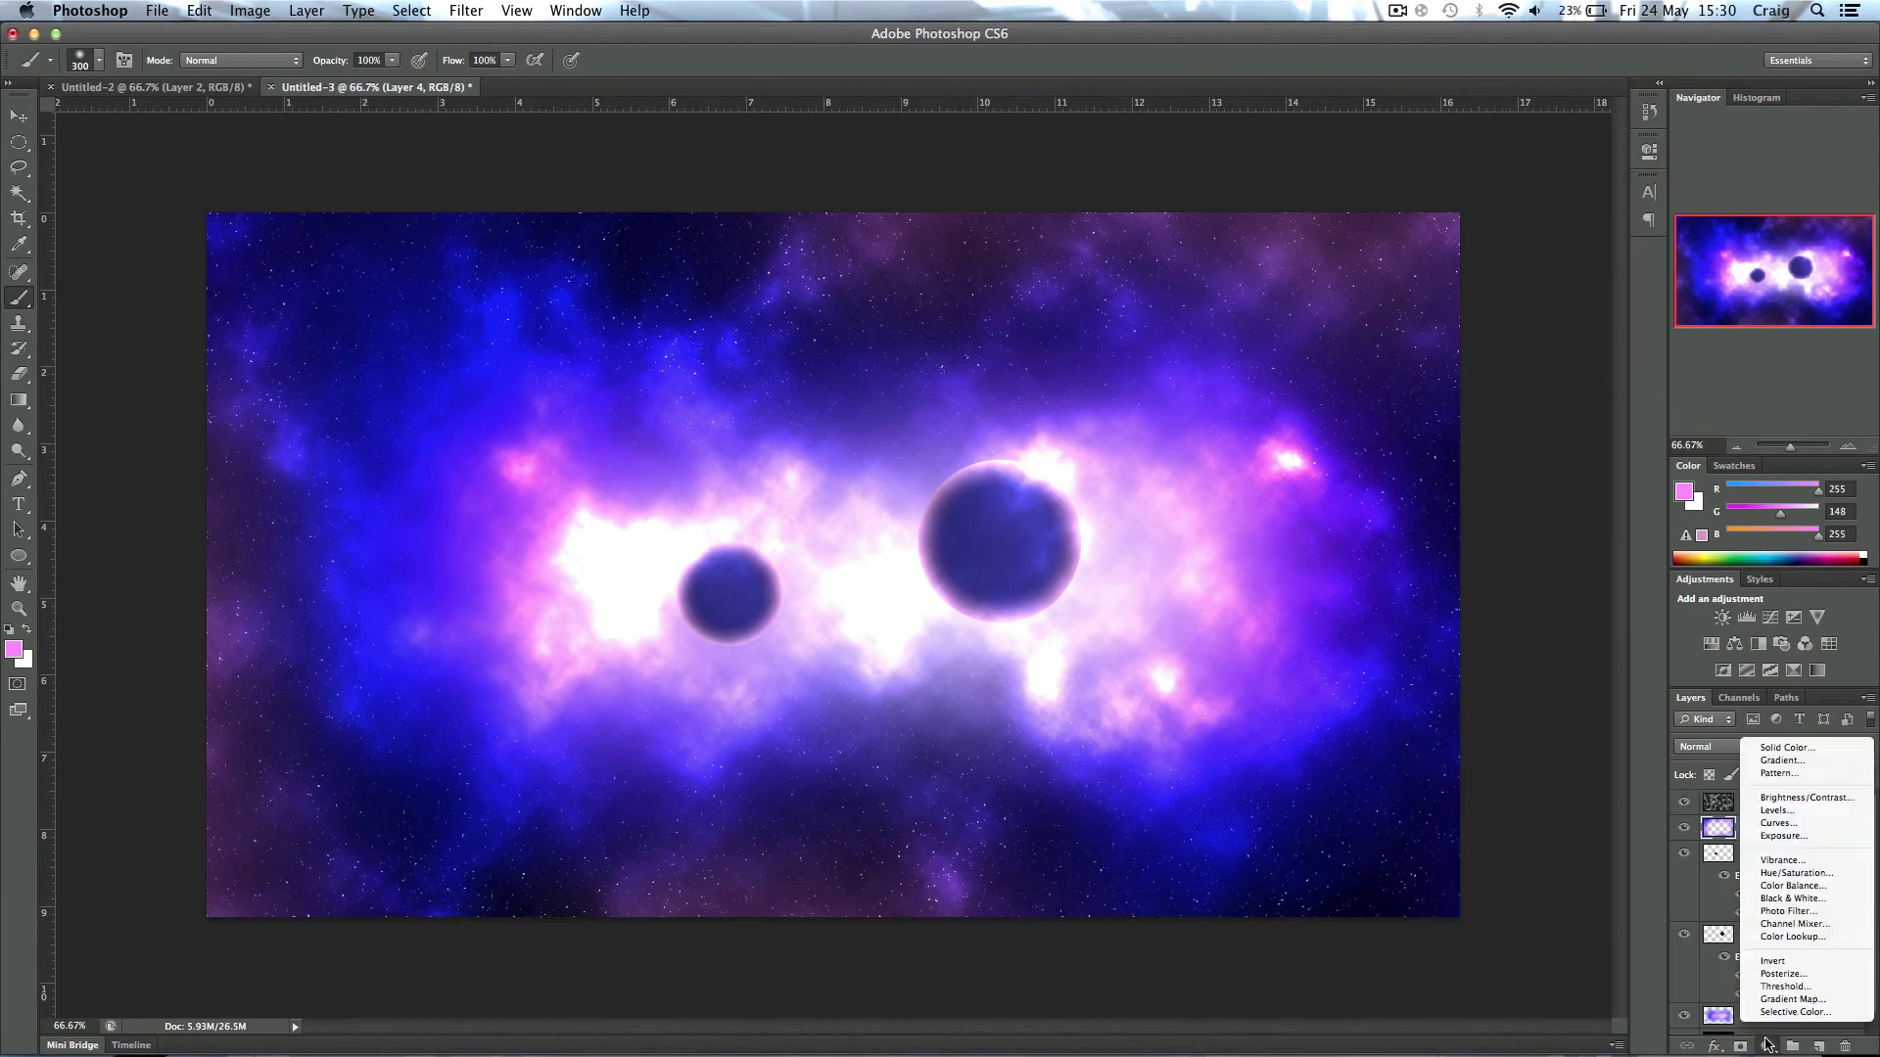
click(1767, 874)
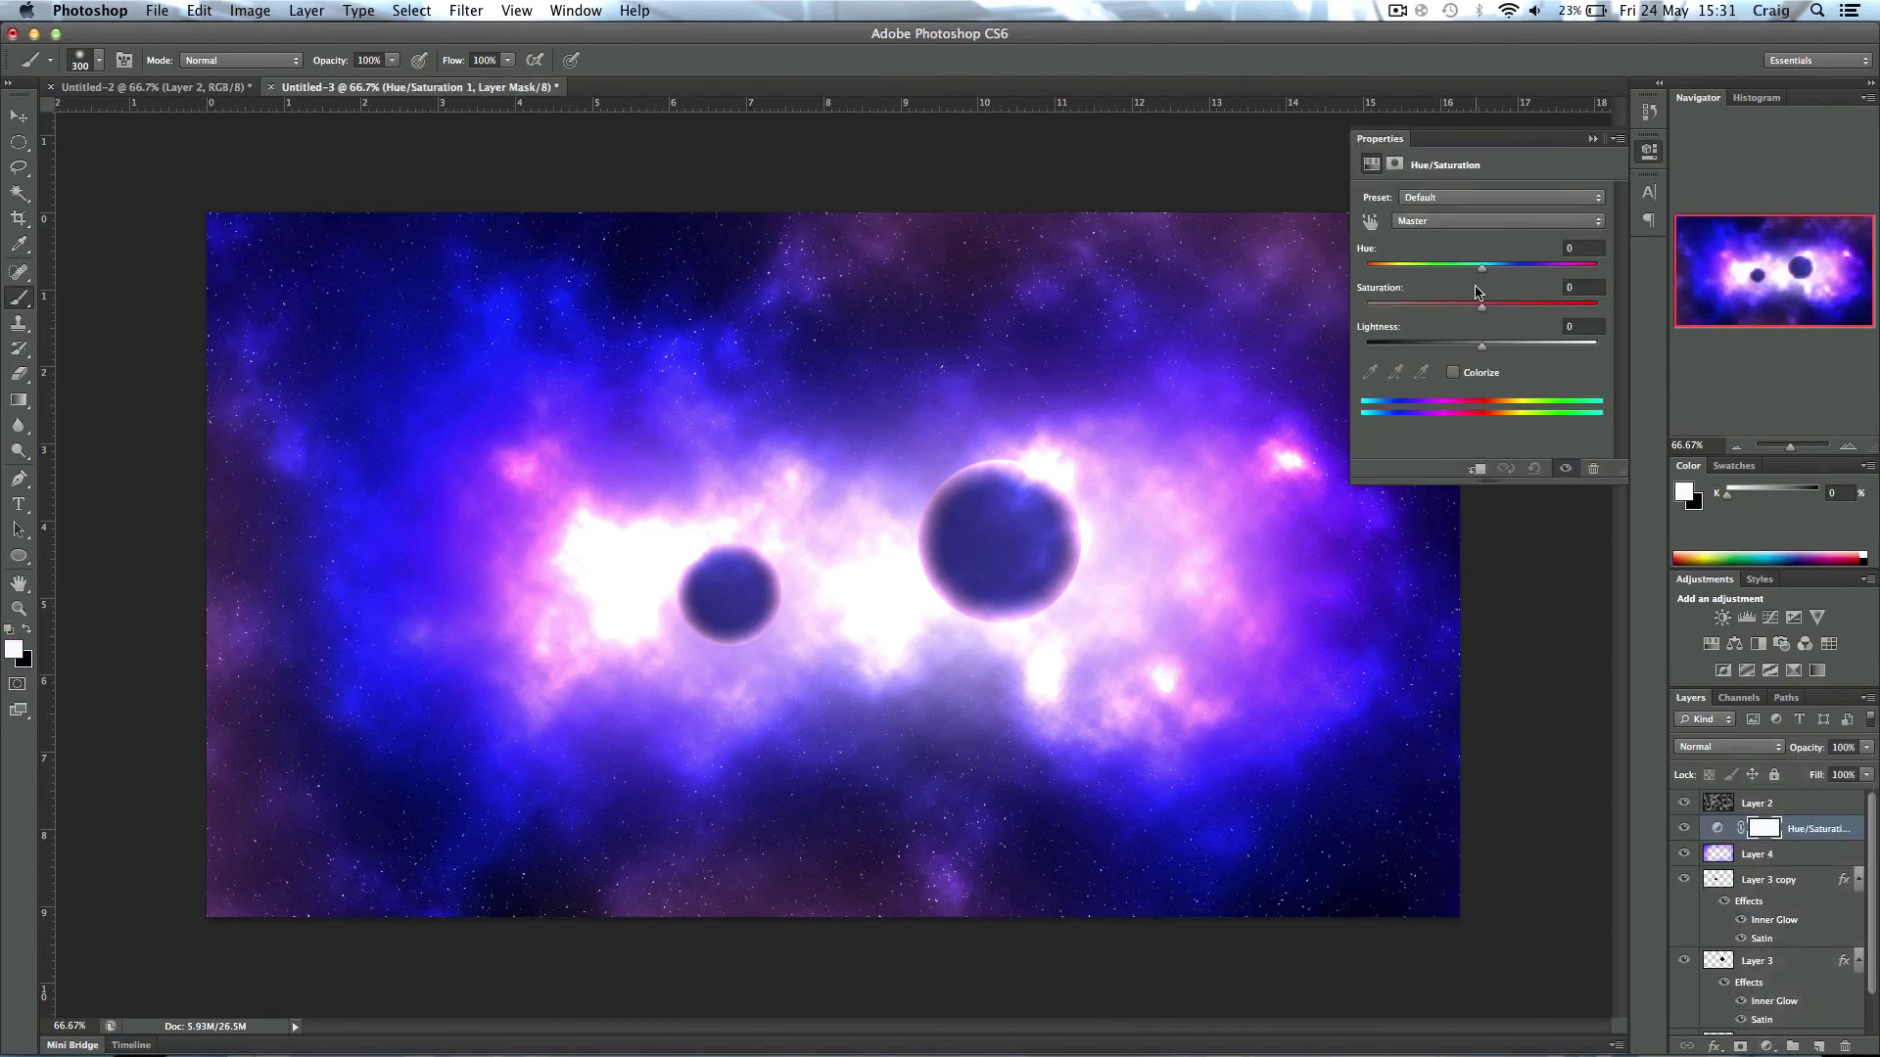
drag(1481, 271, 1575, 278)
mouse_move(1473, 352)
mouse_down()
mouse_move(1454, 354)
mouse_move(1483, 353)
mouse_up()
Step: Collapse the Properties panel, hide the Hue/Saturation layer and switch to Chrome
click(1596, 140)
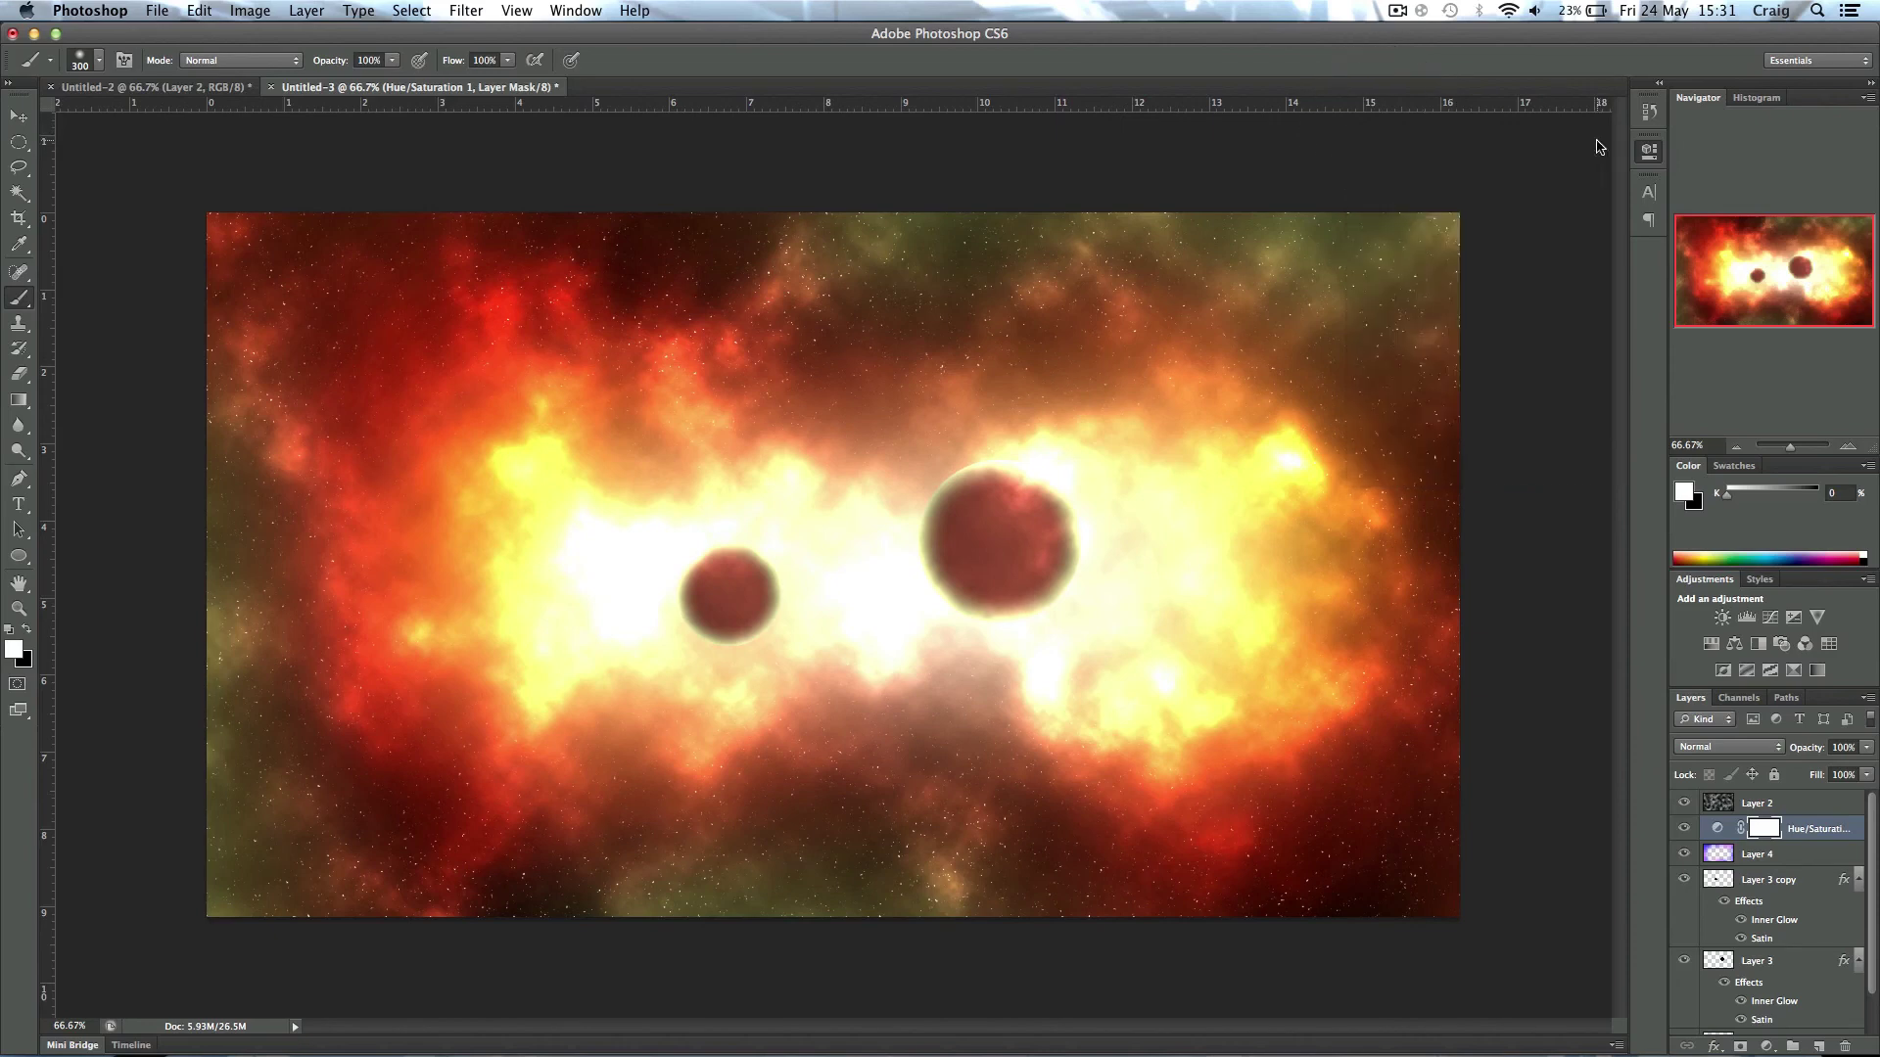
click(1684, 830)
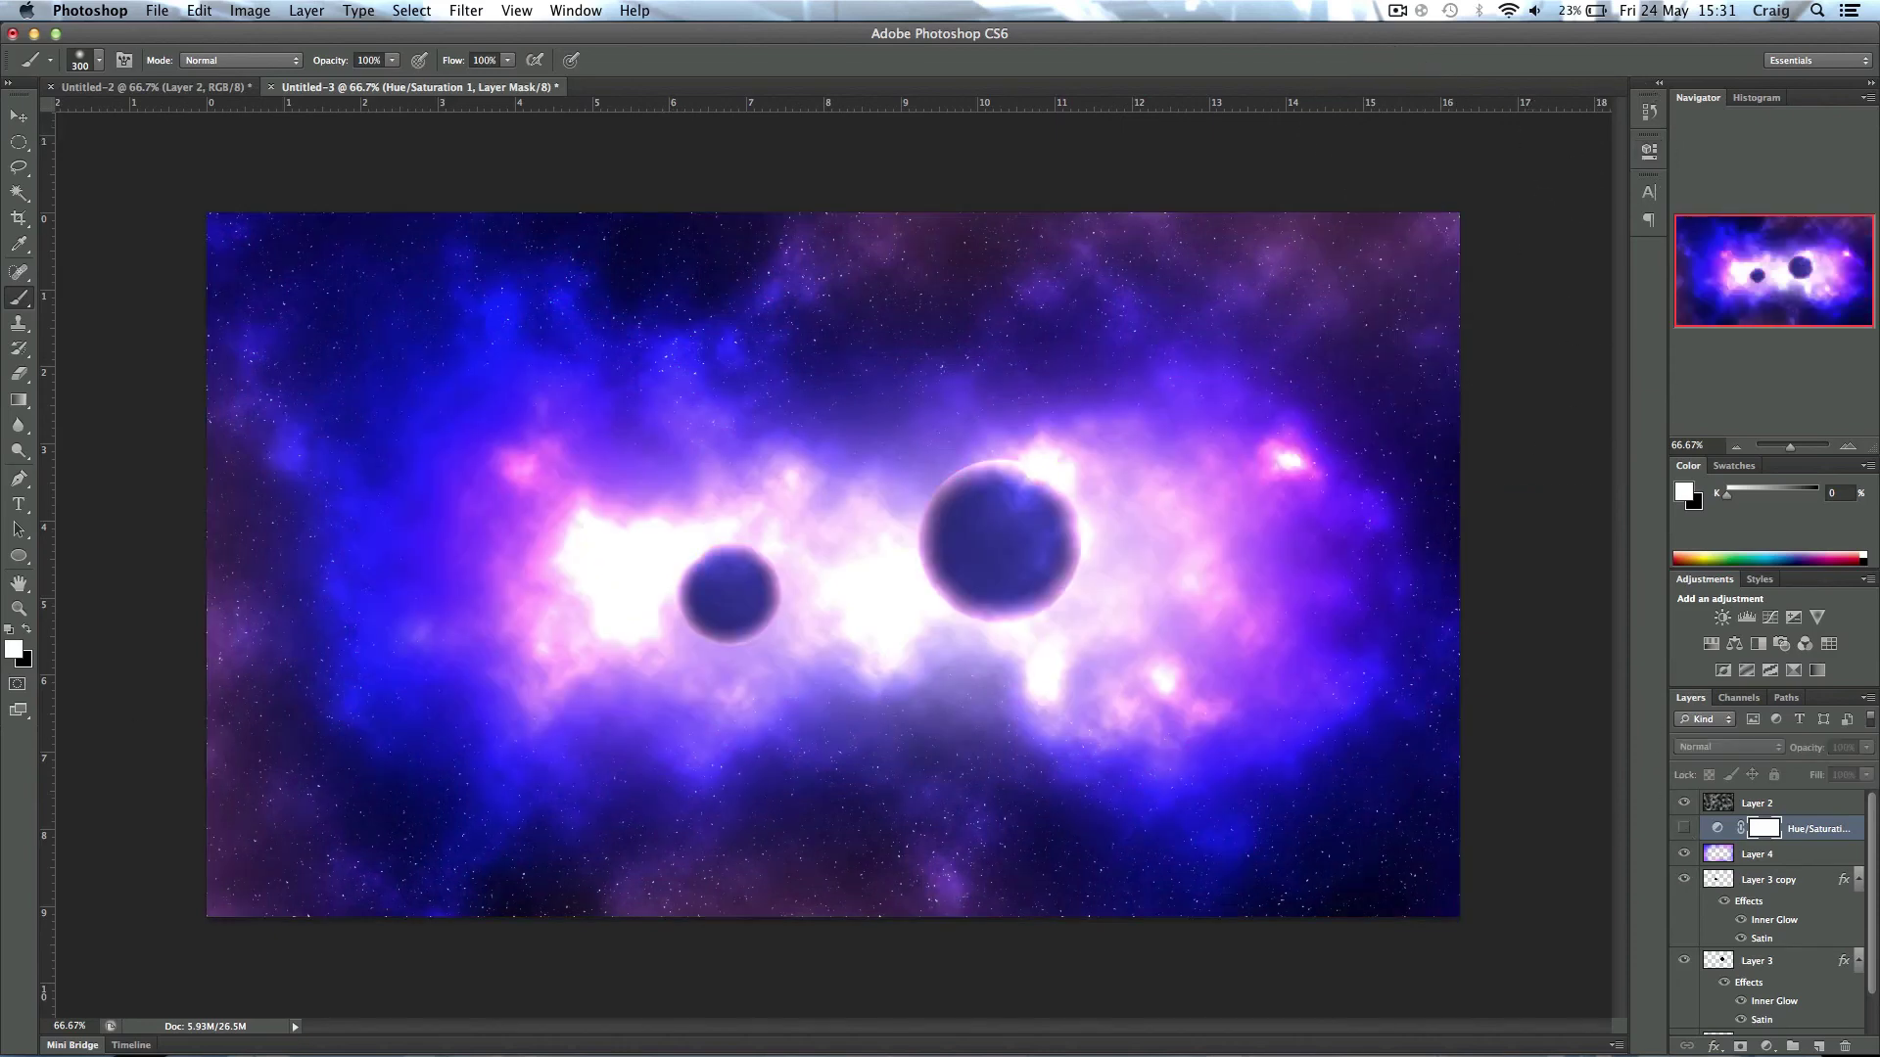
key(super+Tab)
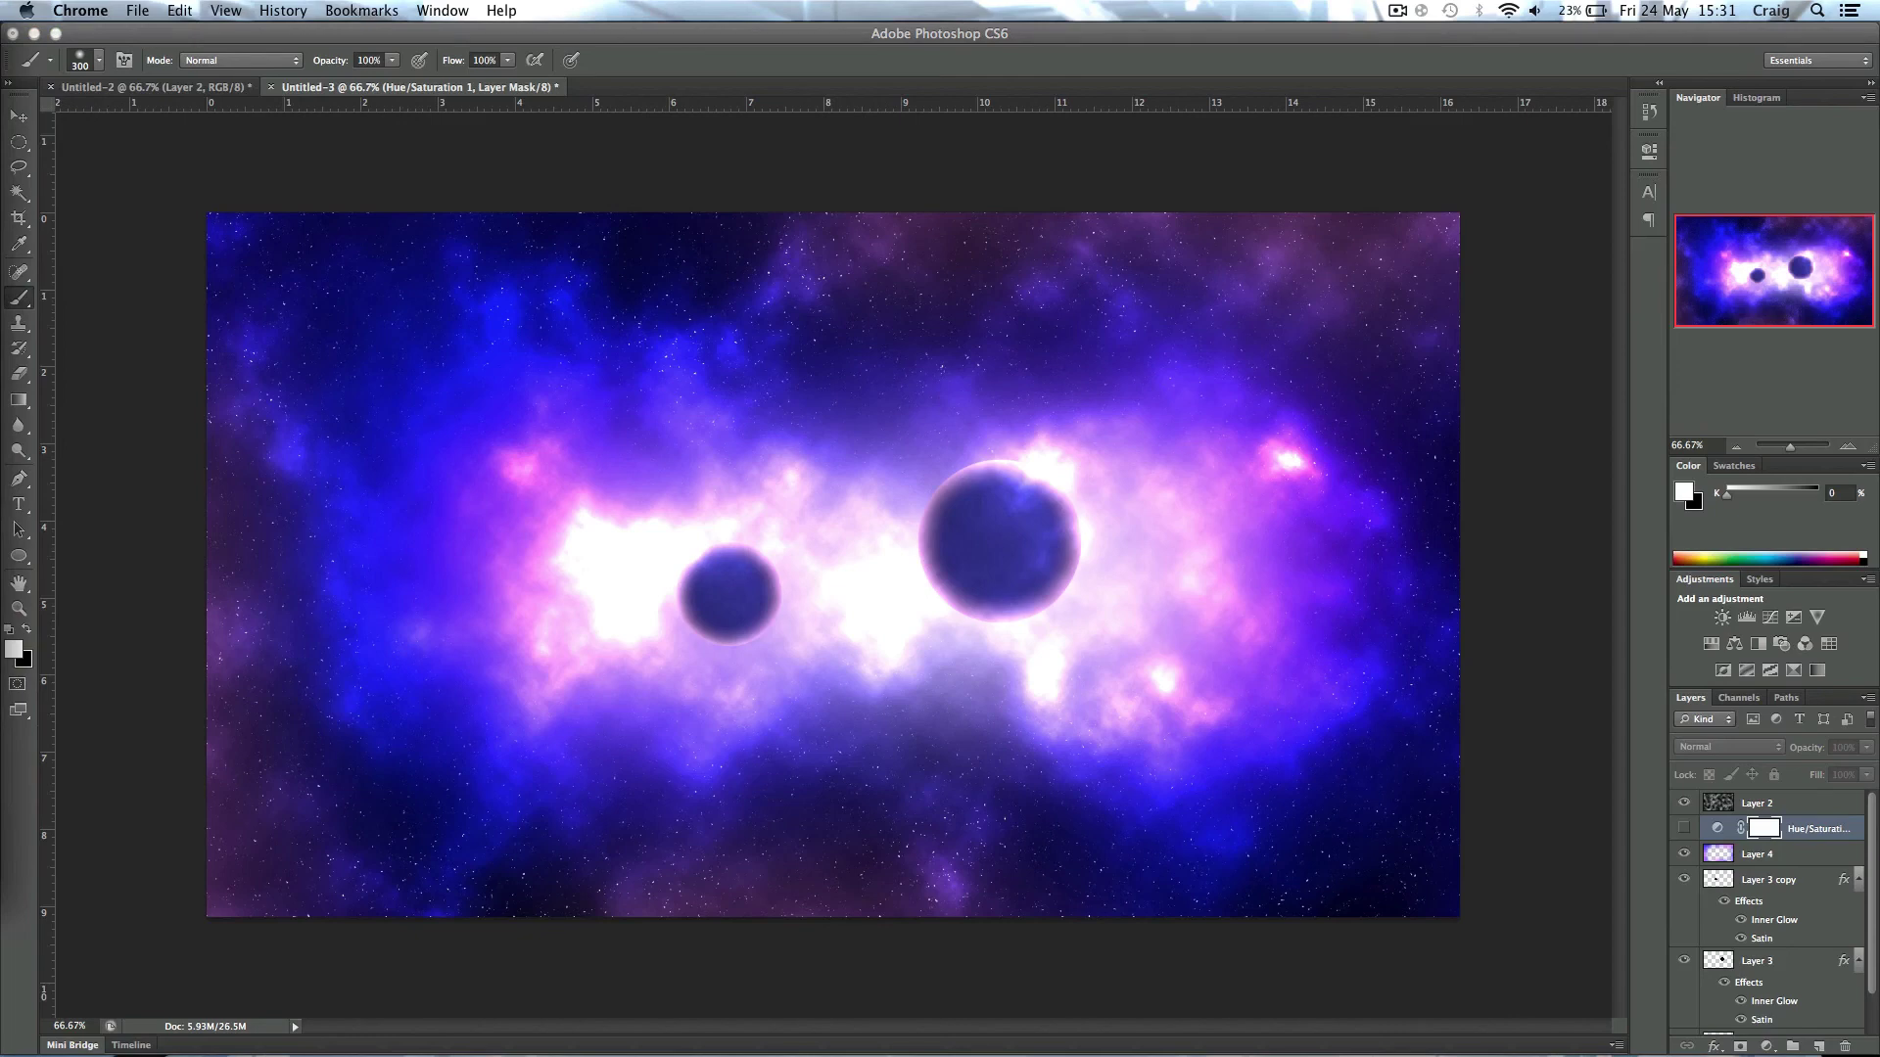
Step: Drag the man's photo from Chrome in as Layer 5 and position it over the large planet
drag(461, 489, 962, 608)
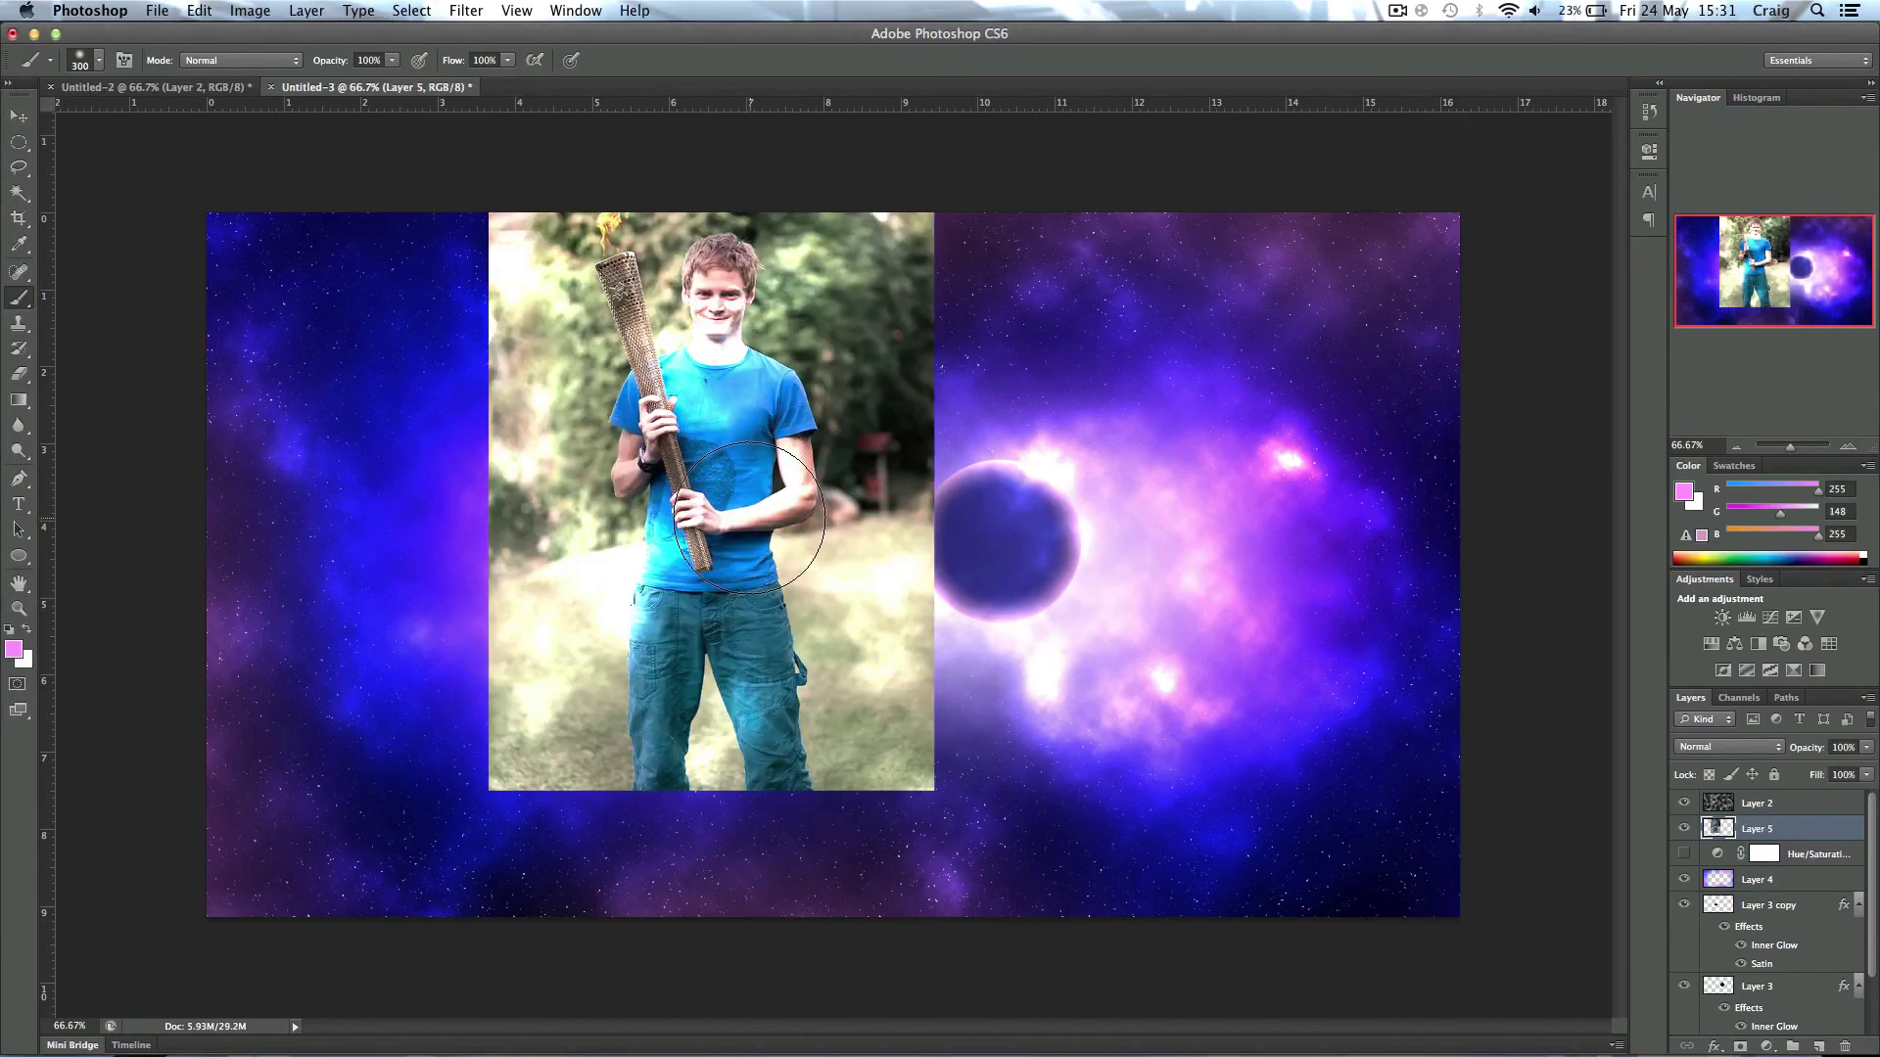
key(v)
mouse_move(782, 552)
mouse_down()
mouse_move(1155, 830)
mouse_move(1078, 793)
mouse_move(1075, 768)
mouse_up()
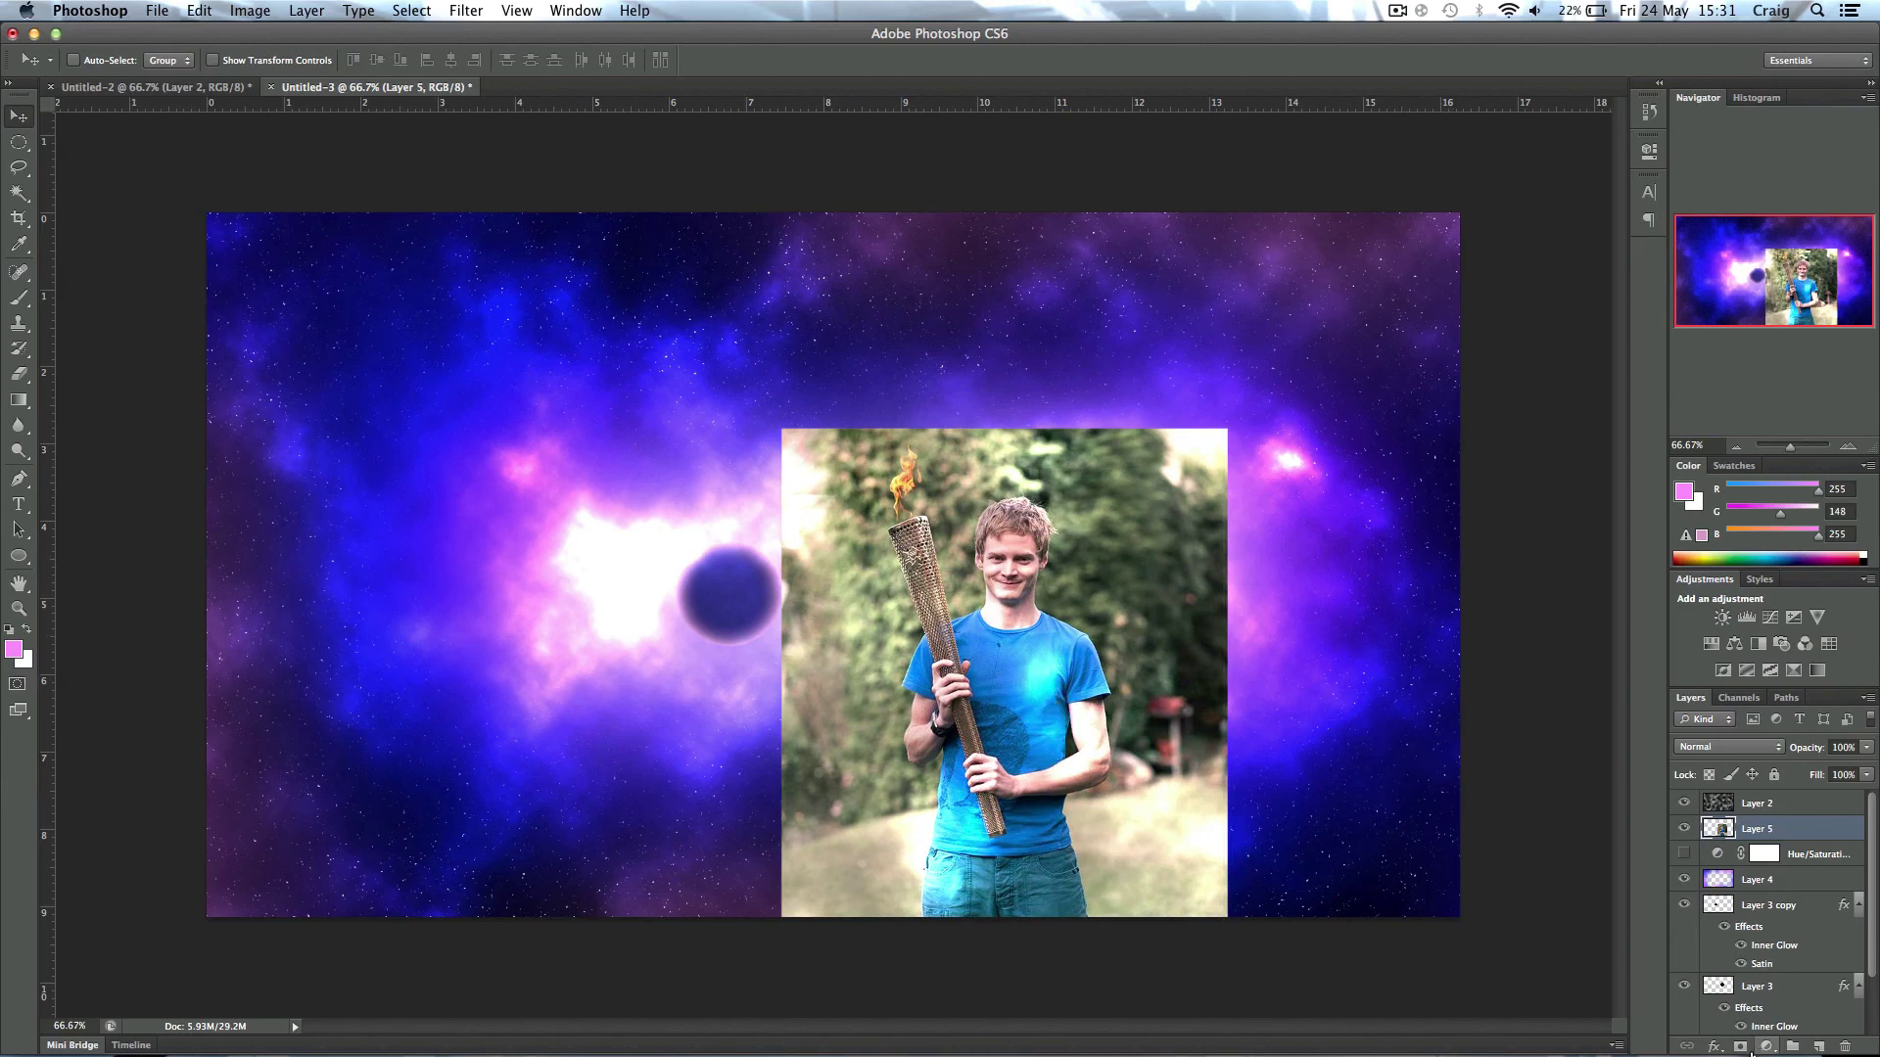
Step: Add a layer mask filled black, then paint white to reveal the face inside the planet
click(1740, 1047)
key(x)
key(shift+BackSpace)
key(Return)
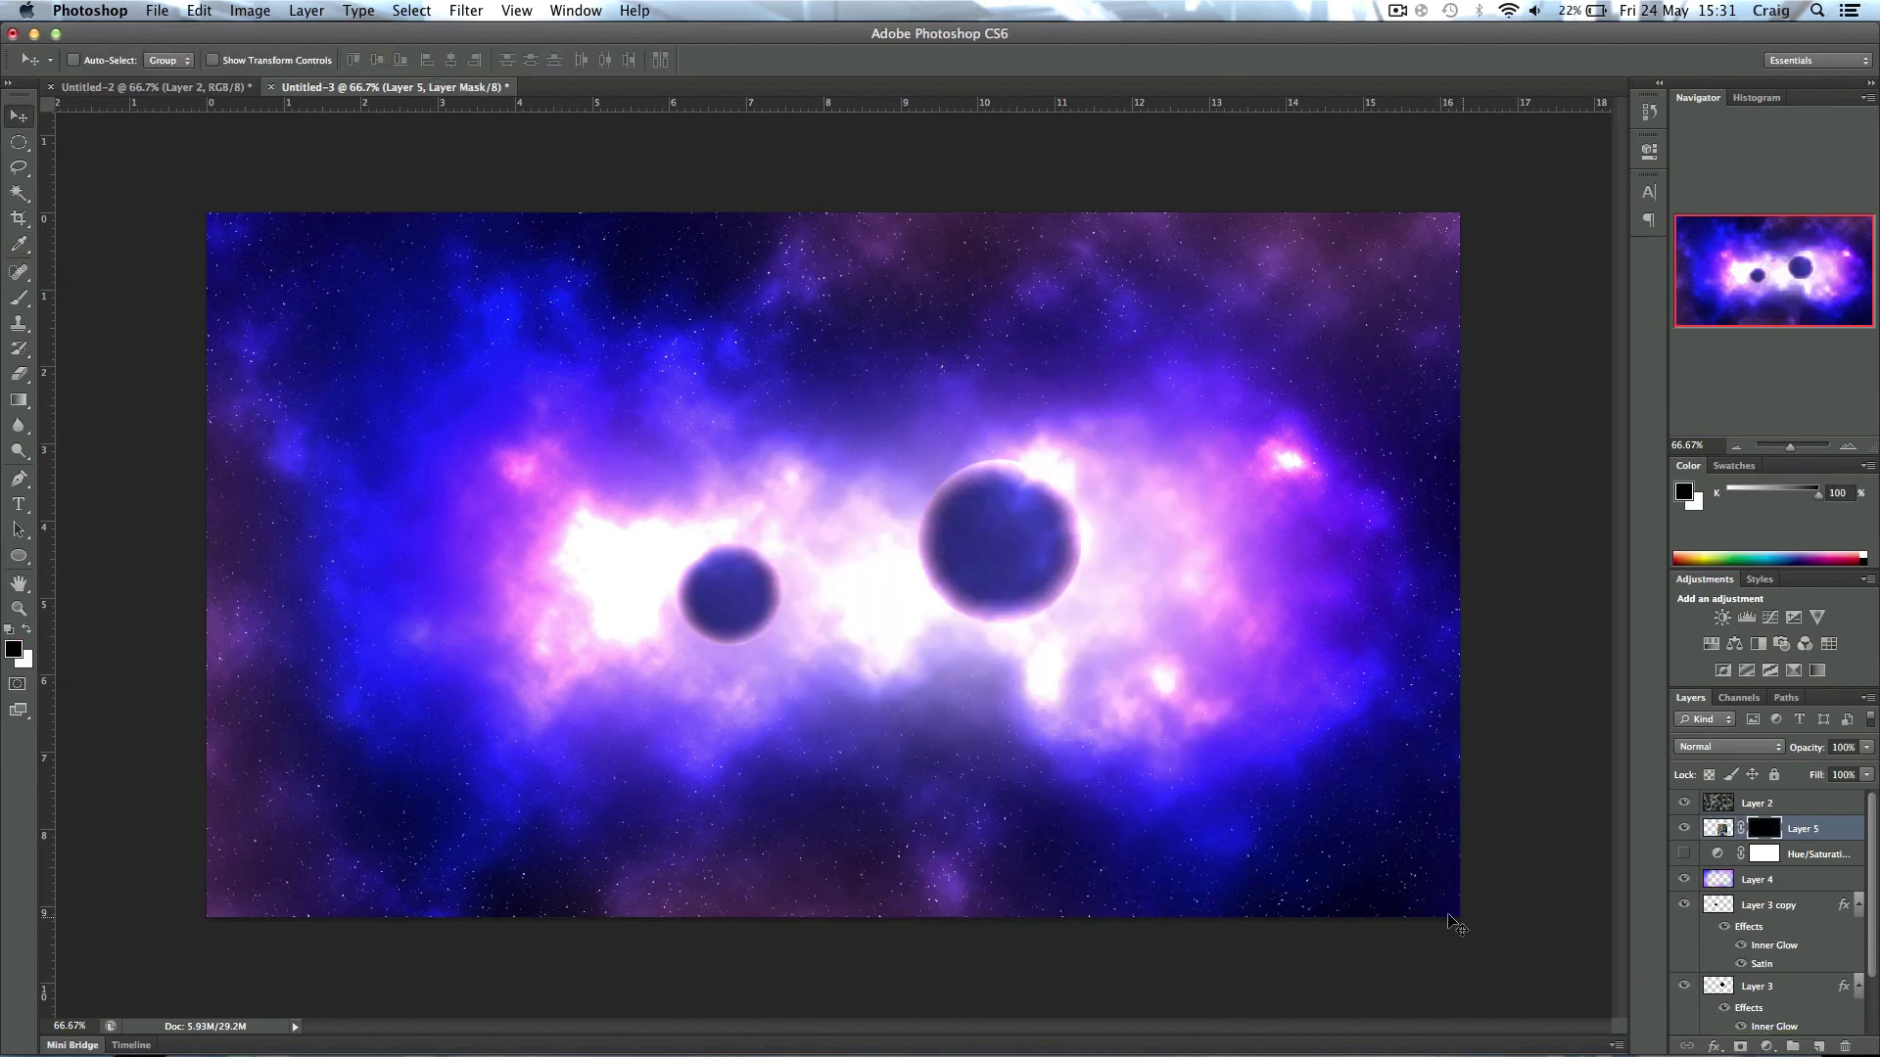
key(b)
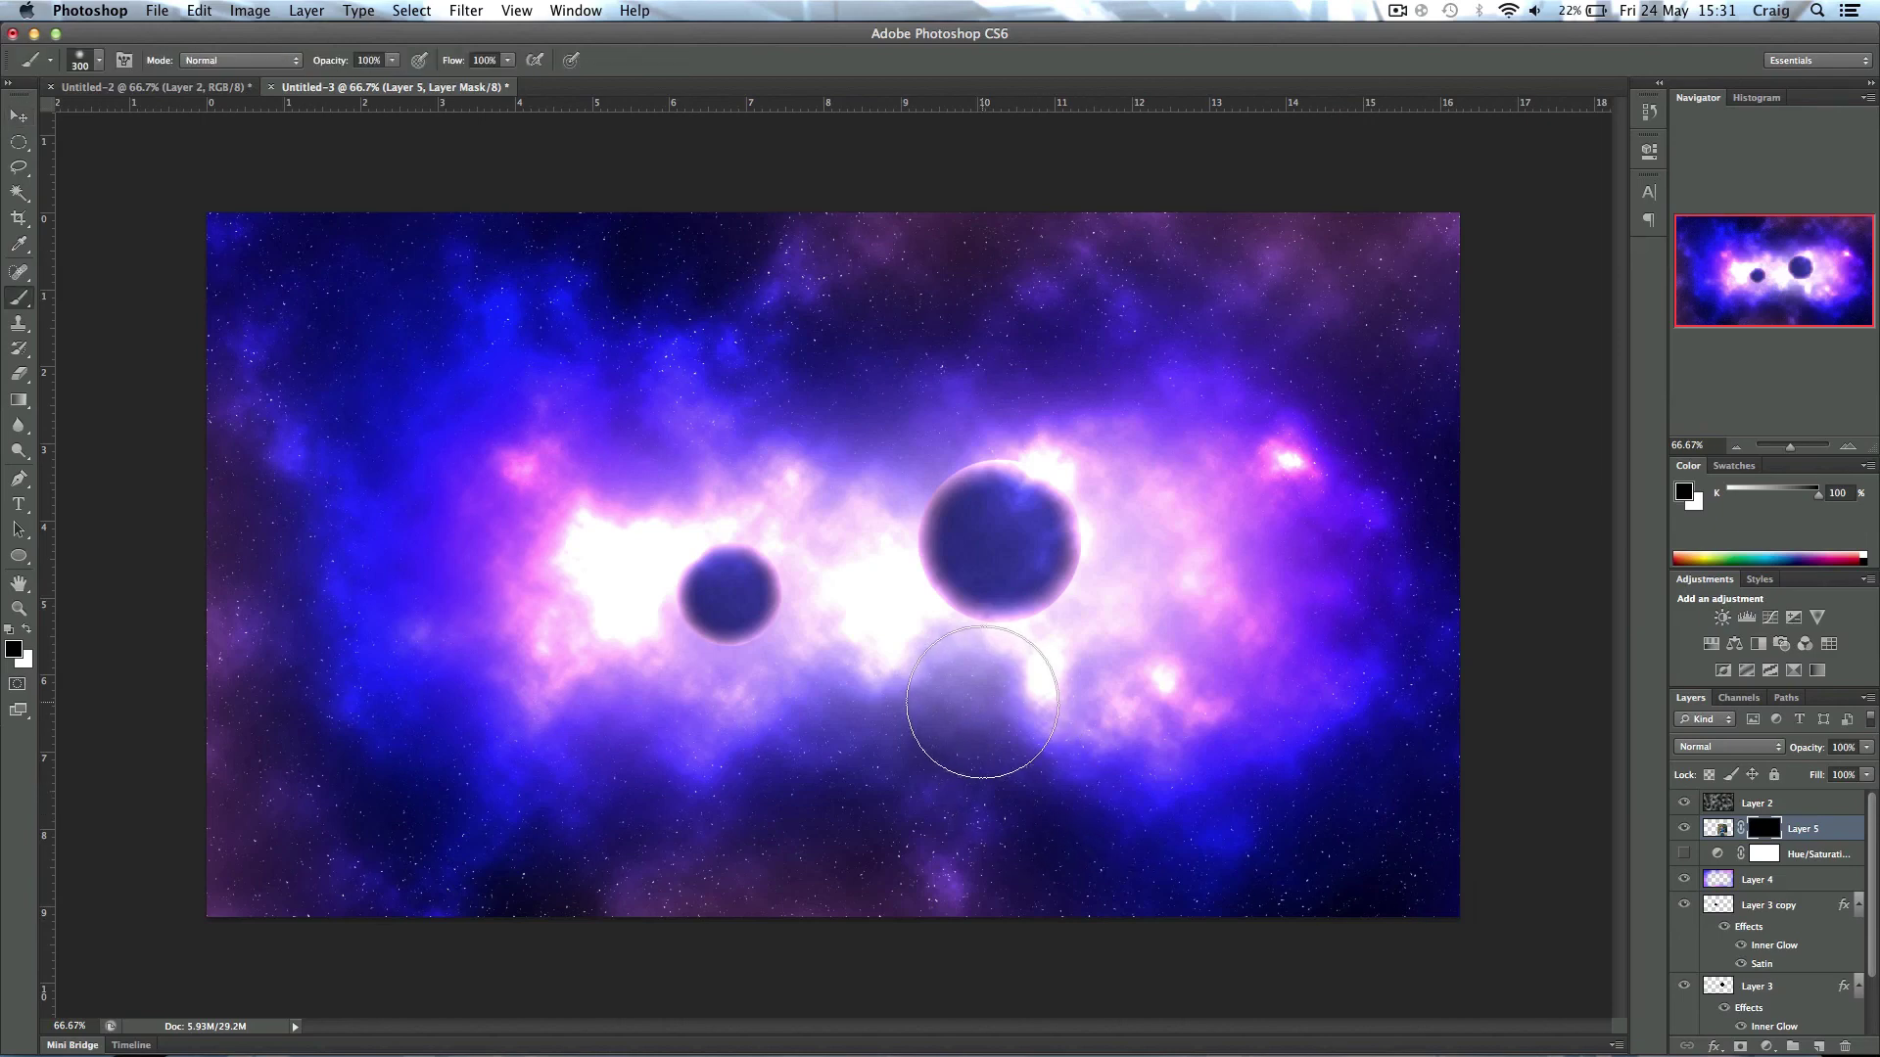
key(x)
click(1000, 541)
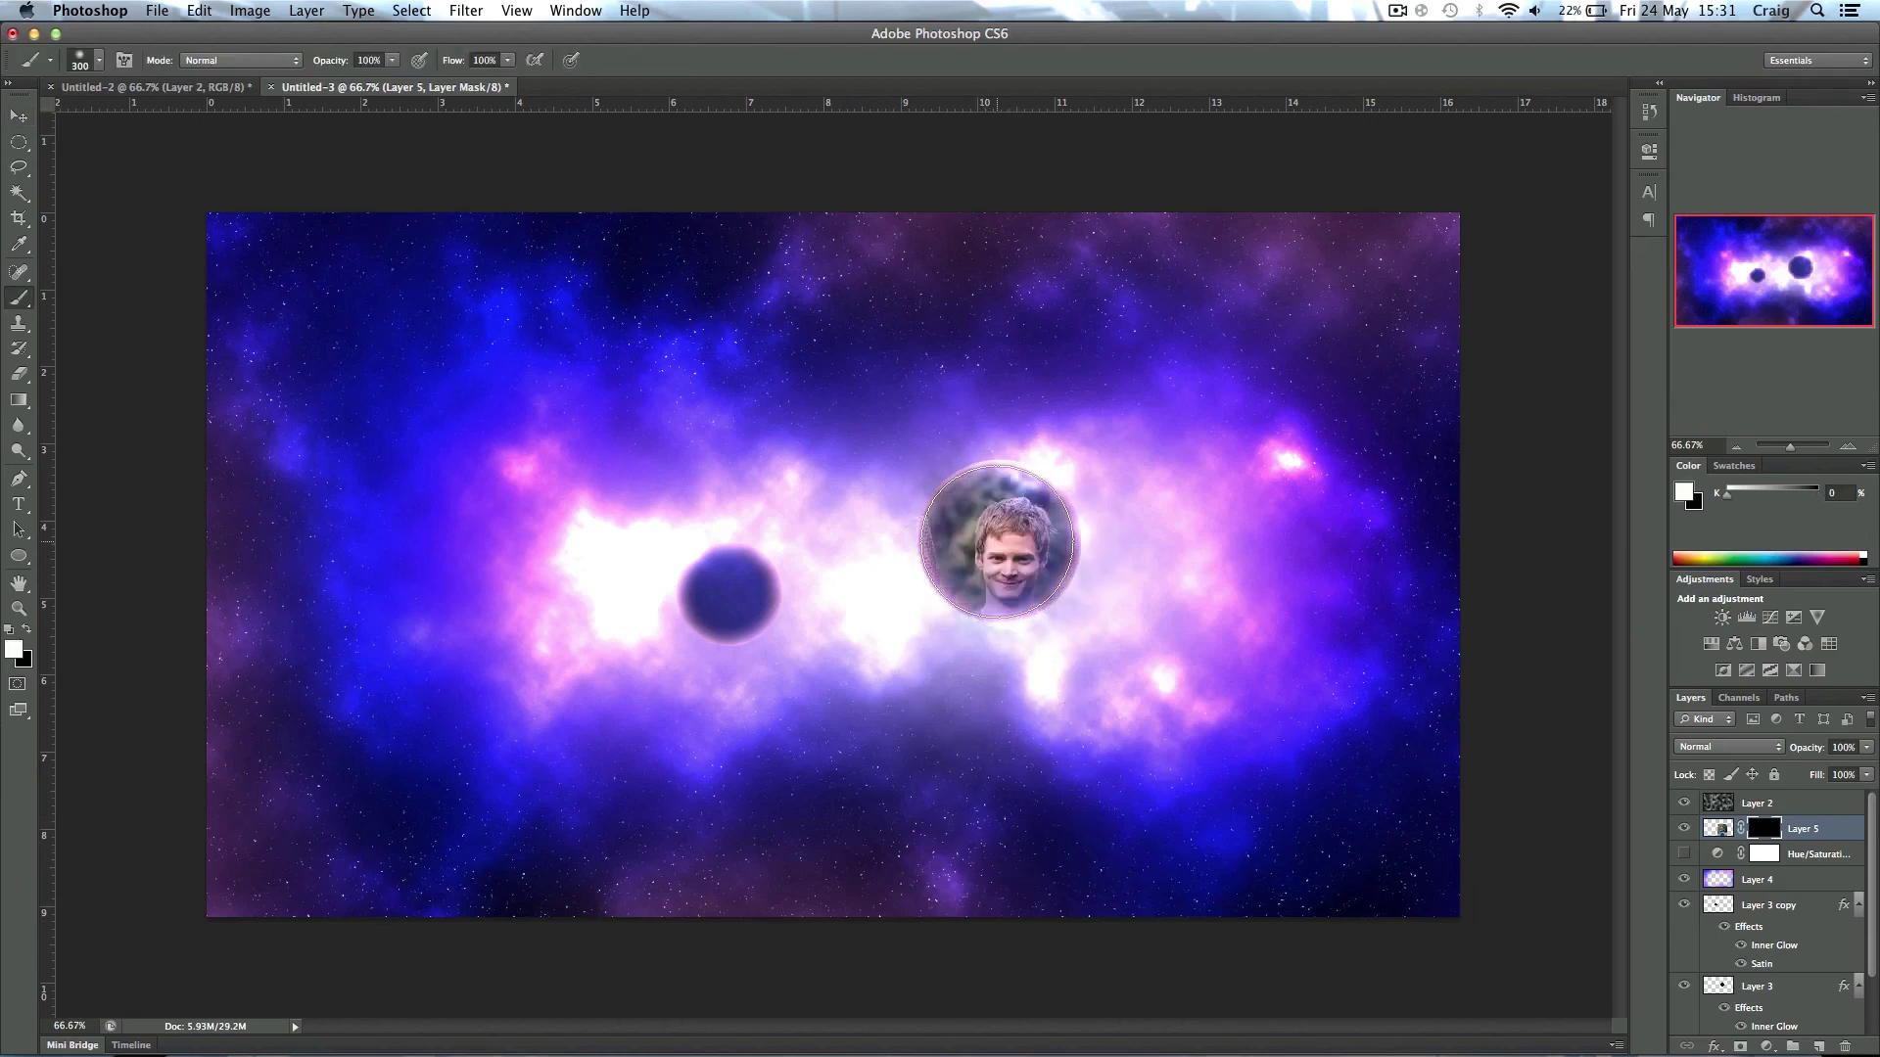
mouse_move(1498, 1055)
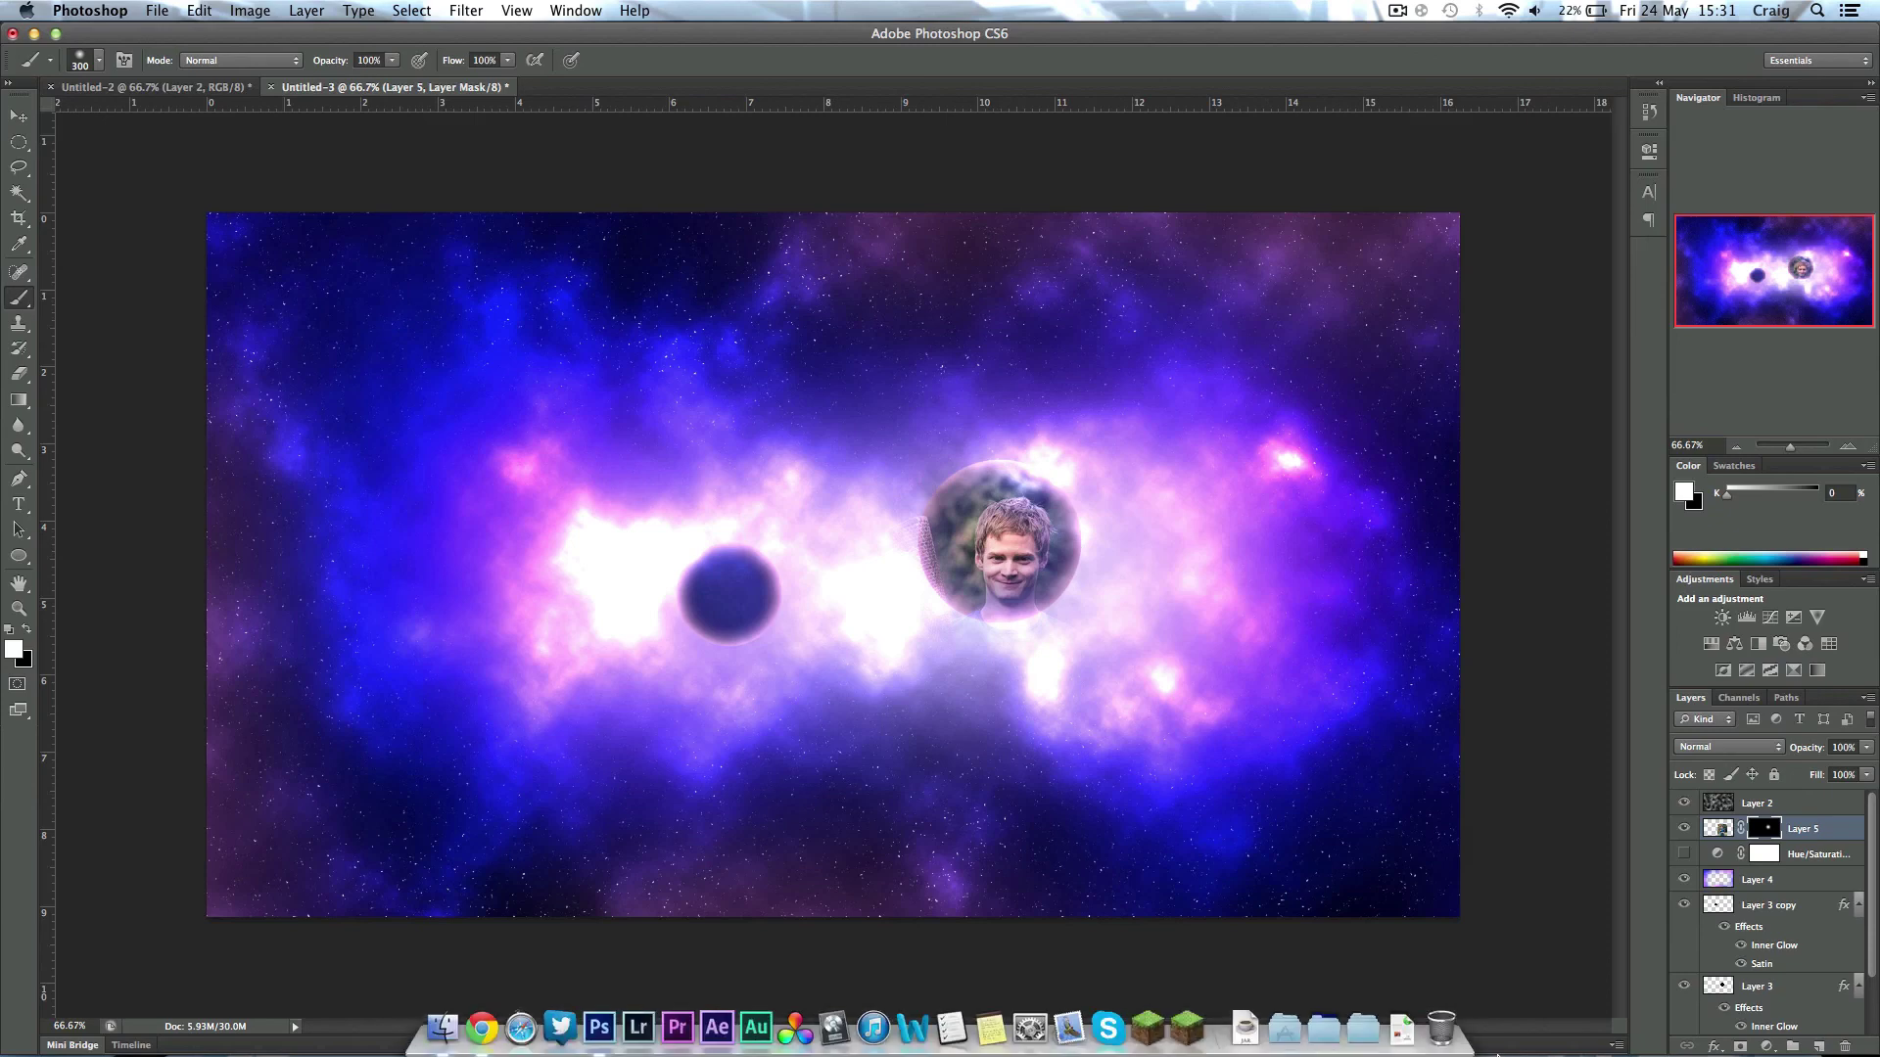